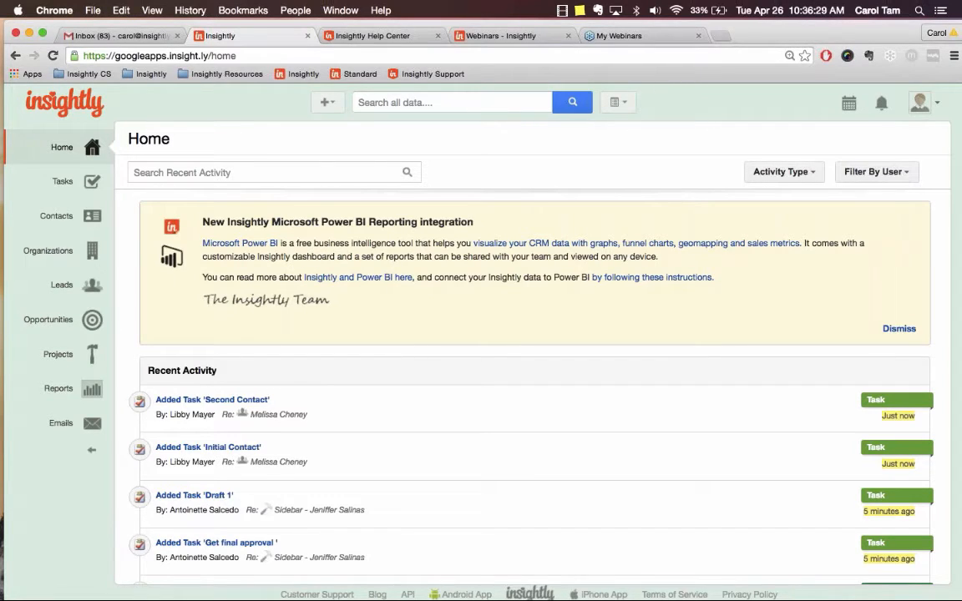
Open the Integrations page in the system settings and look over the available integrations
left_click(920, 103)
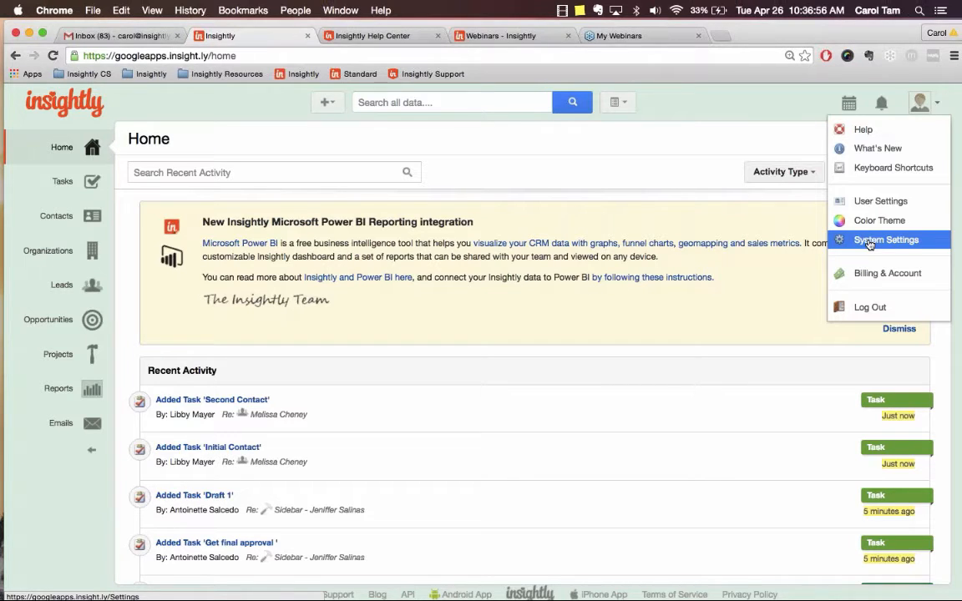
left_click(878, 242)
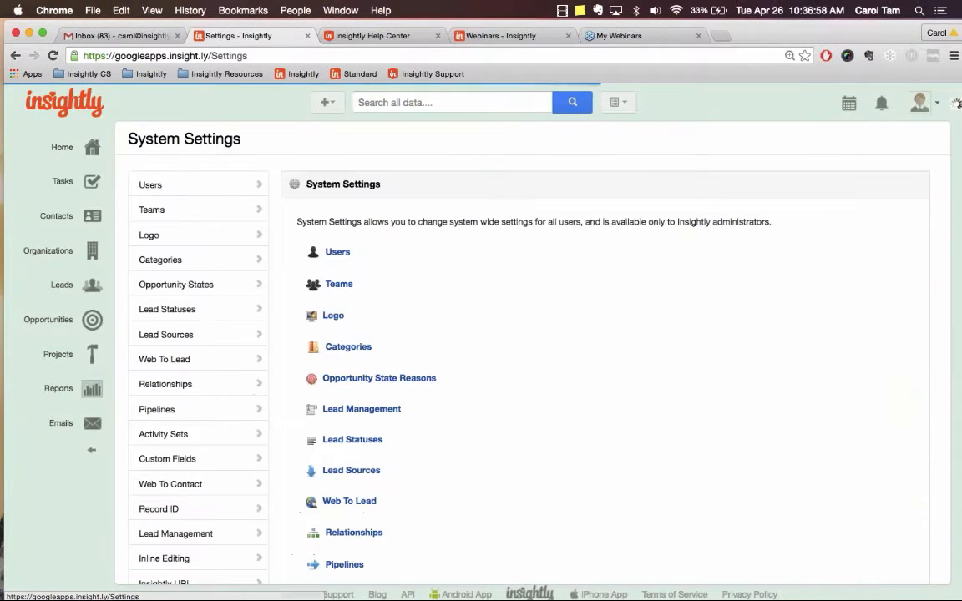
left_click(183, 189)
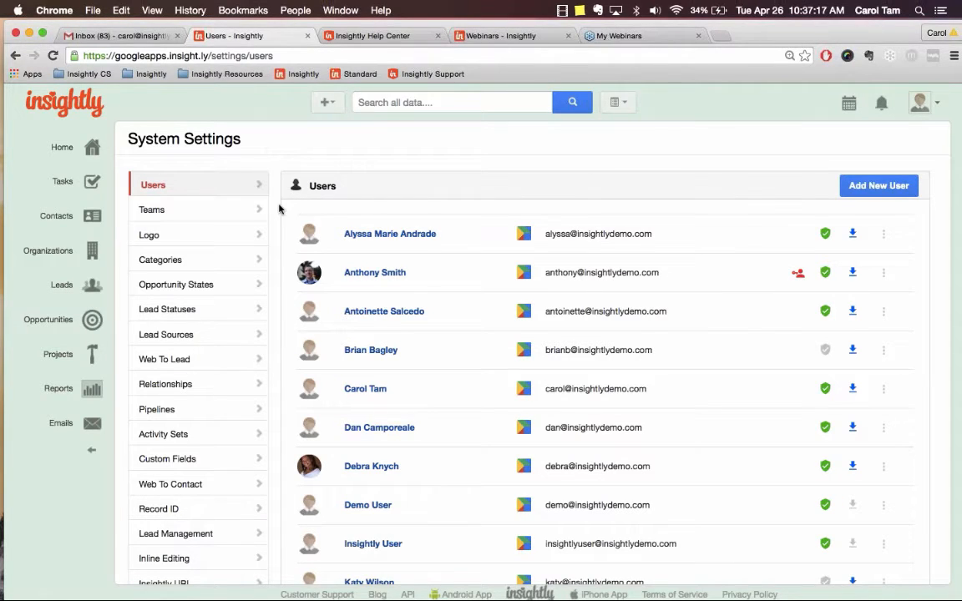
scroll(275, 225, "down", 3)
scroll(274, 230, "down", 3)
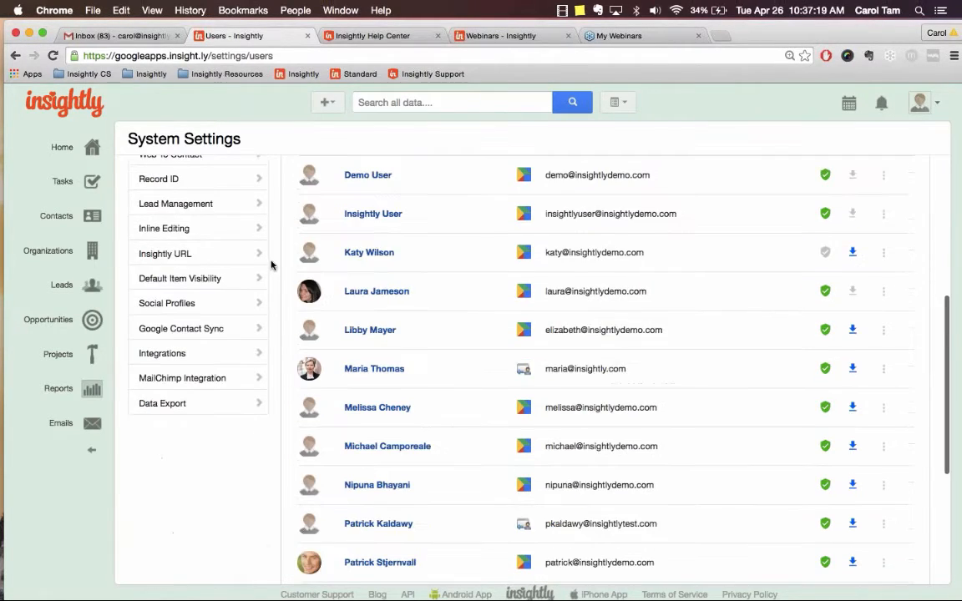
left_click(222, 357)
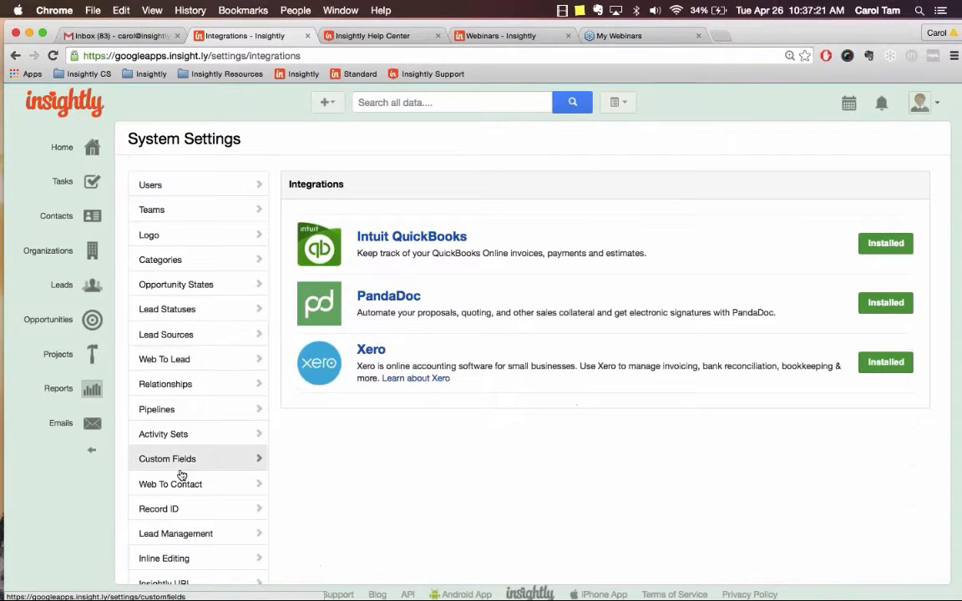
scroll(215, 414, "down", 2)
scroll(293, 466, "up", 3)
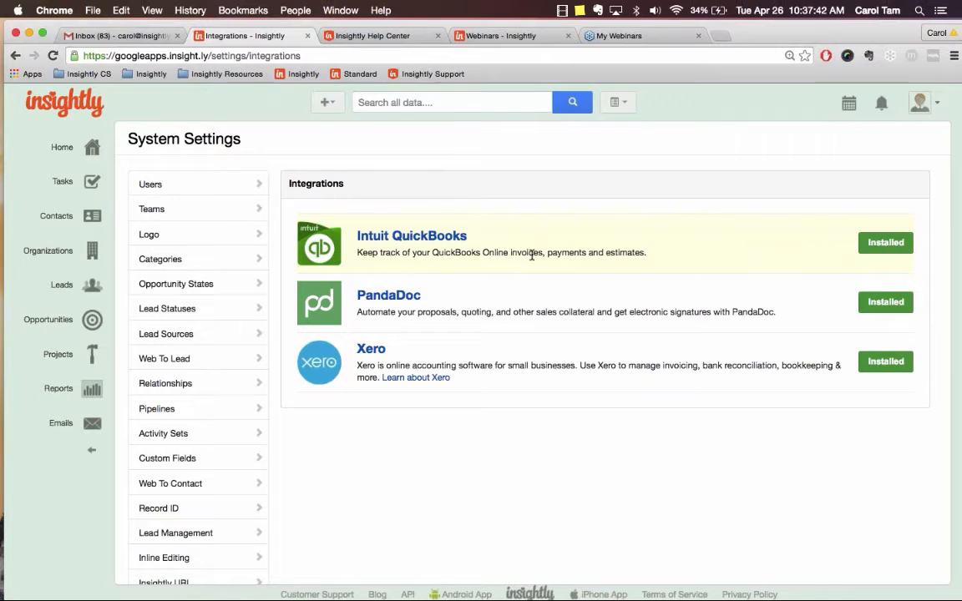
Open the Xero integration's details and uninstall the integration
left_click(885, 361)
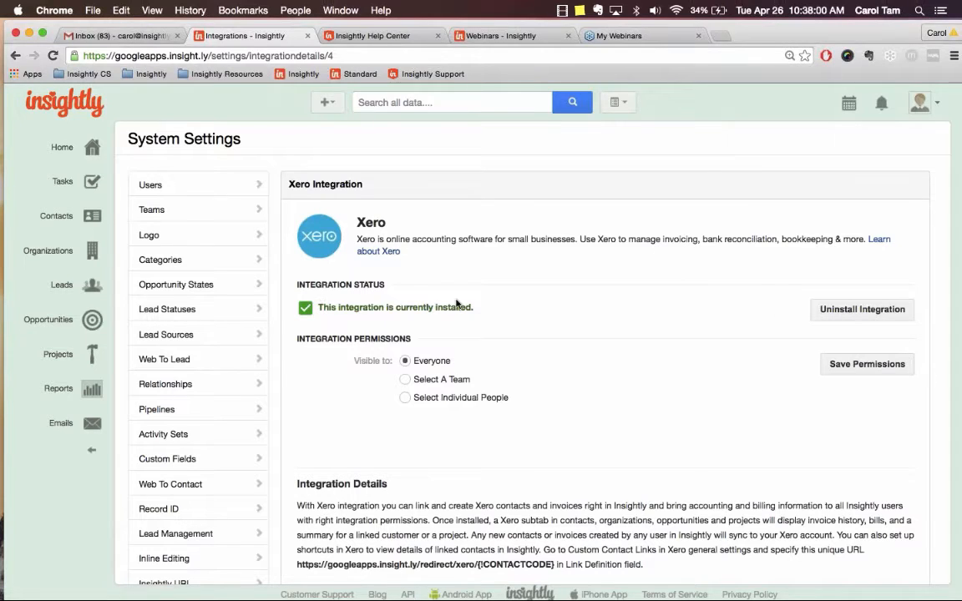
left_click(870, 317)
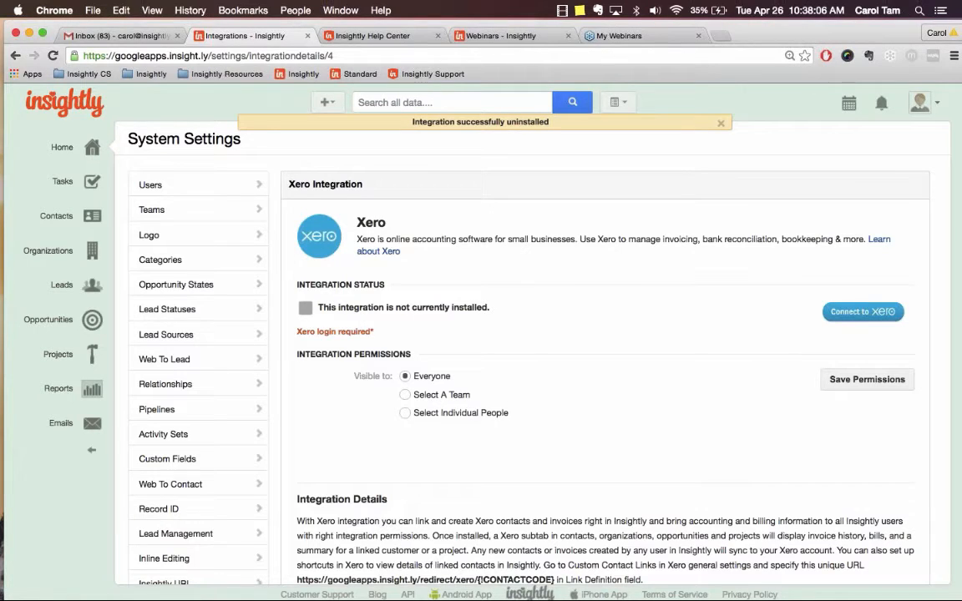
Connect to Xero with the saved login and authorise InsightlyCRM to access the Insightly Test 1 (US-2015-07) organisation
left_click(858, 314)
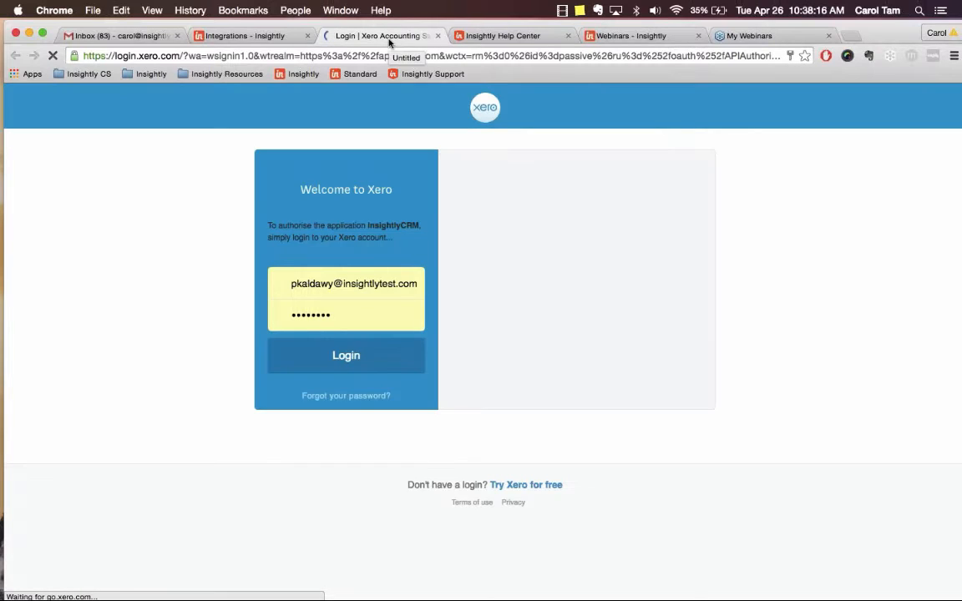
left_click(342, 359)
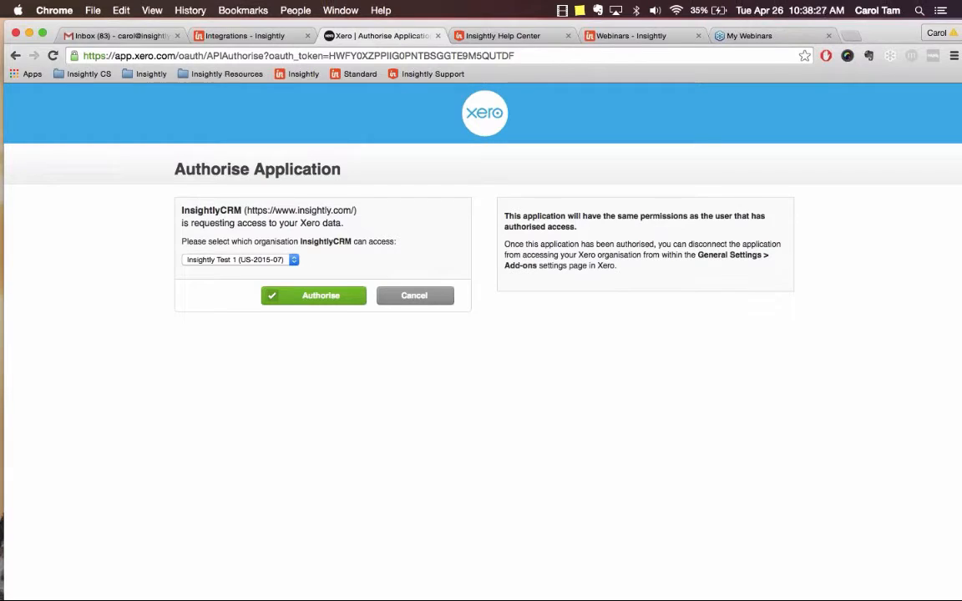
left_click(259, 258)
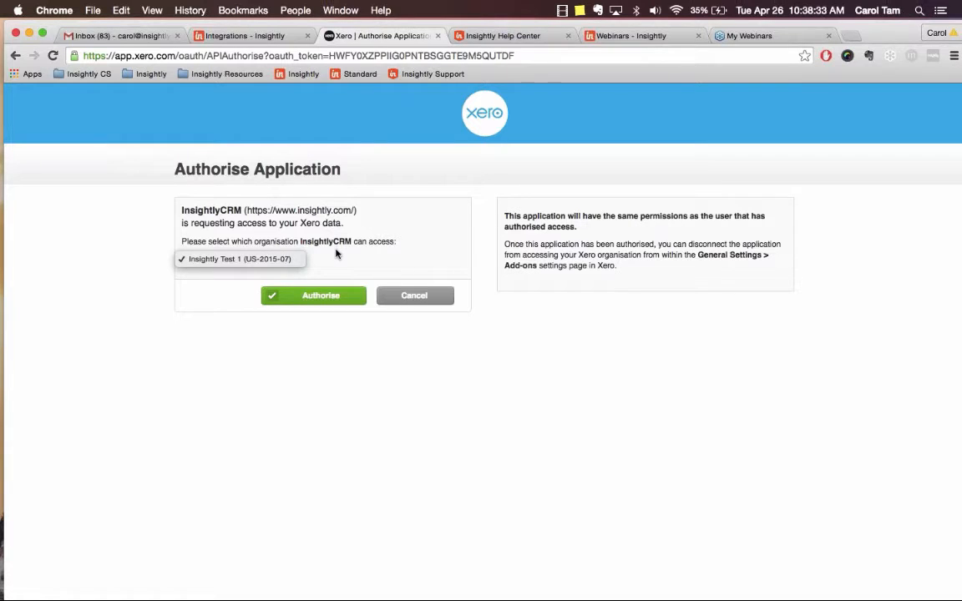
left_click(388, 265)
left_click(326, 297)
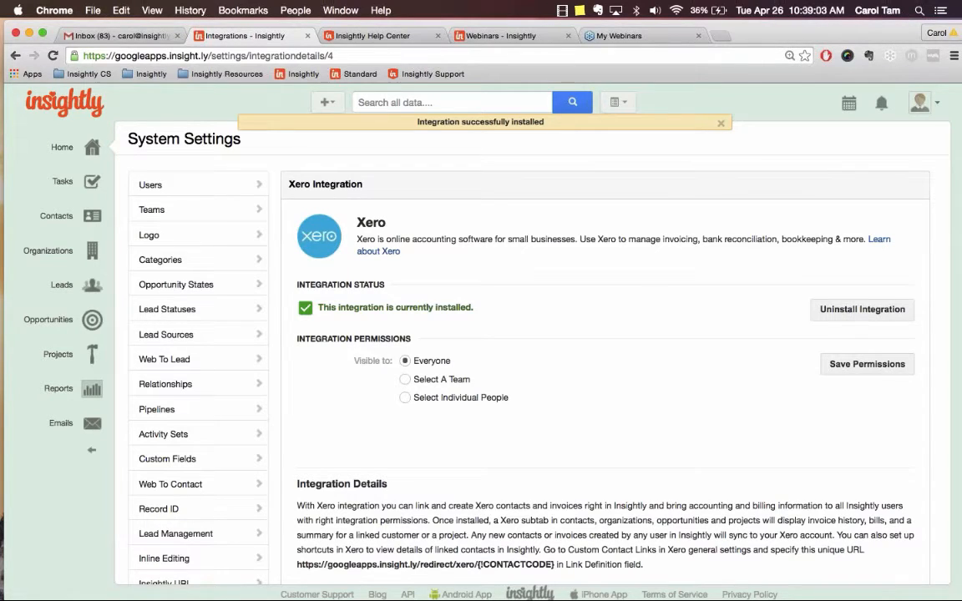
Try out the individual people and team visibility options for the Xero integration and view the list of teams
left_click_drag(296, 339, 415, 339)
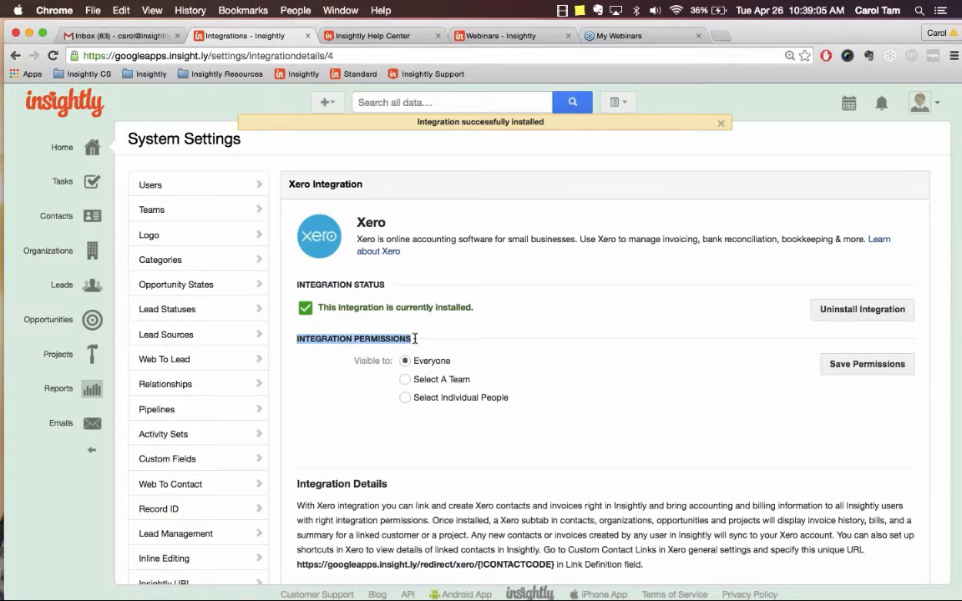
left_click(455, 397)
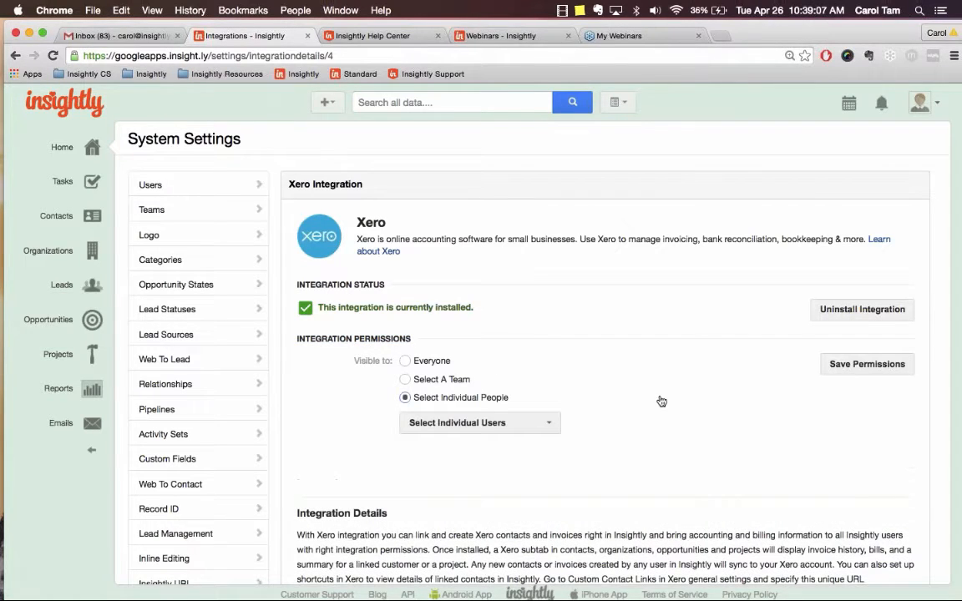
key("Down")
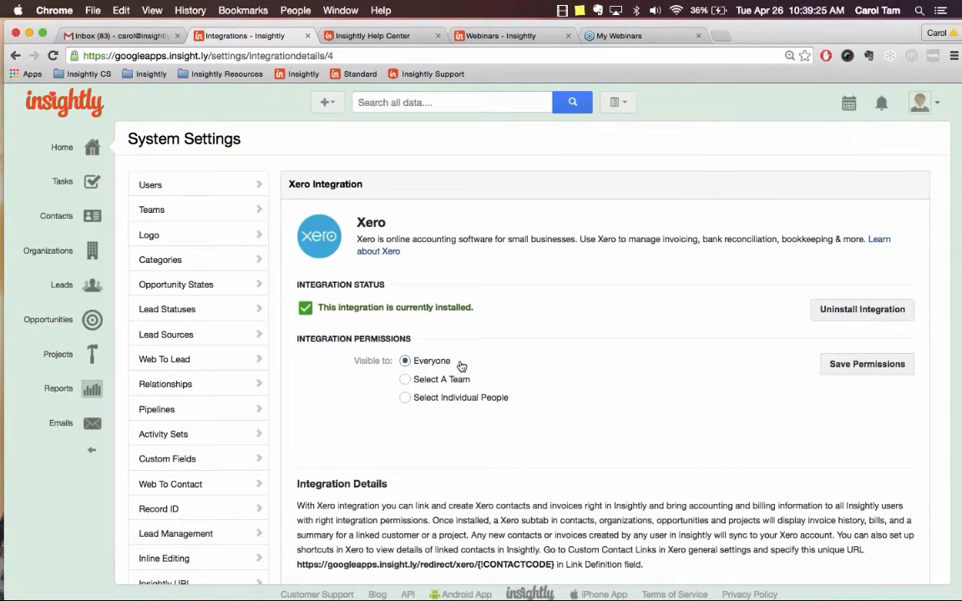
left_click(404, 380)
left_click(422, 400)
scroll(570, 363, "down", 1)
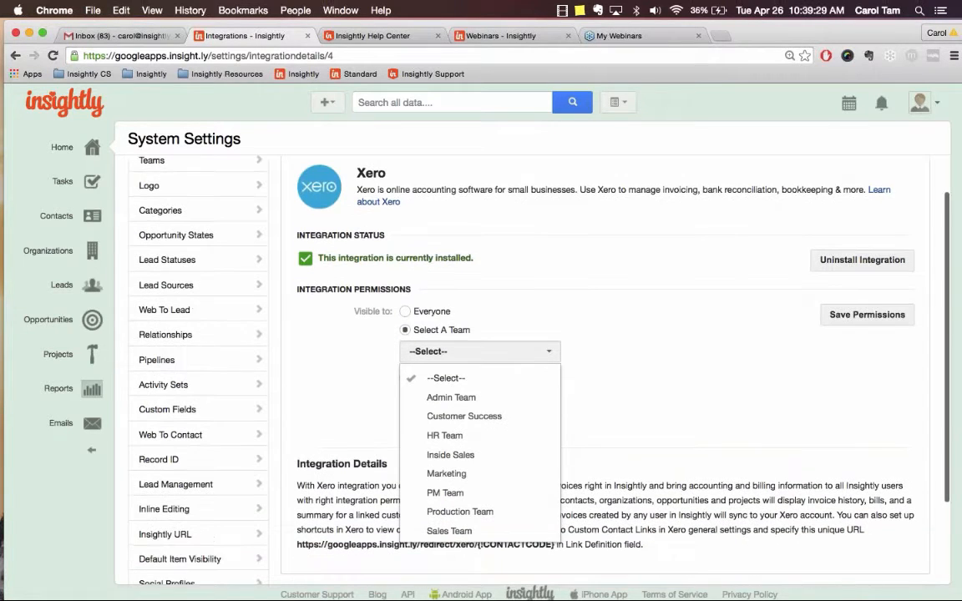
left_click(406, 378)
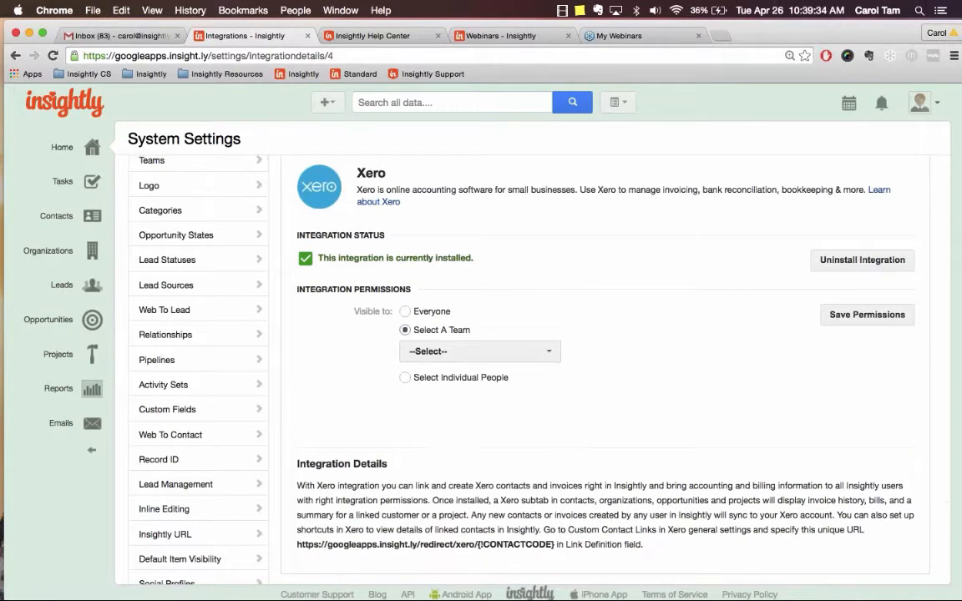
Try limiting the Xero integration's visibility to individual people by selecting three users, and deselect them again
left_click(405, 375)
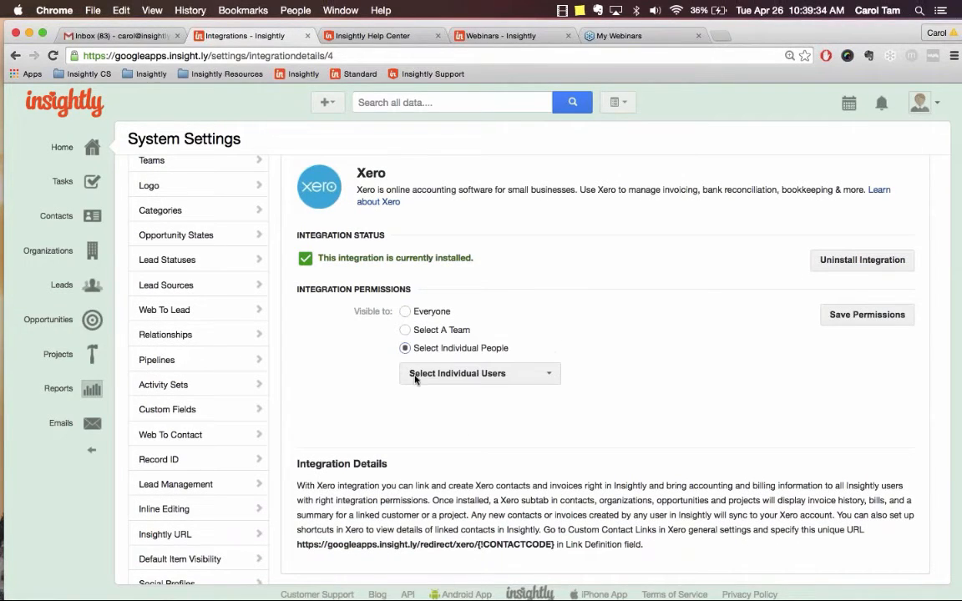
left_click(529, 378)
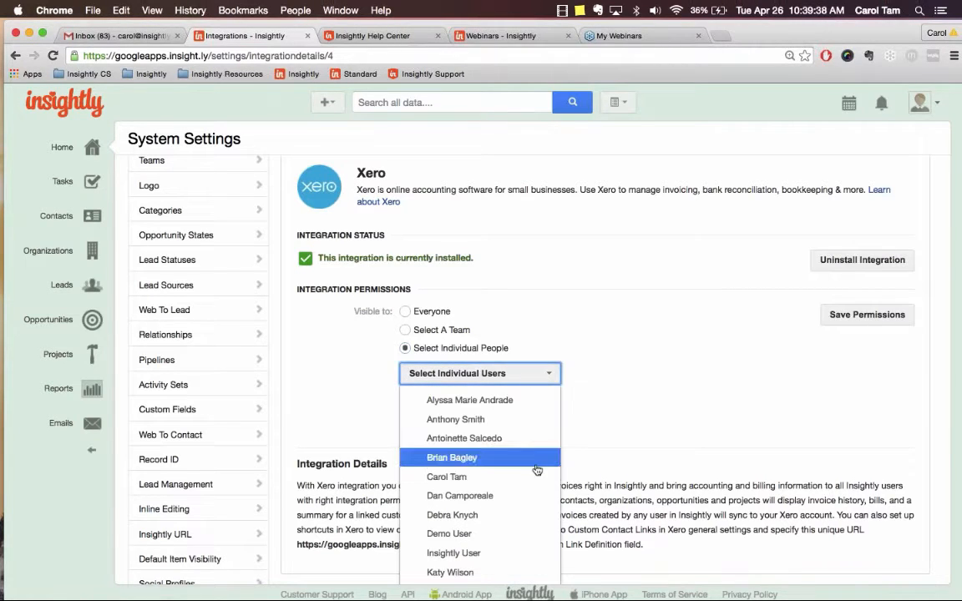
left_click(484, 419)
left_click(501, 466)
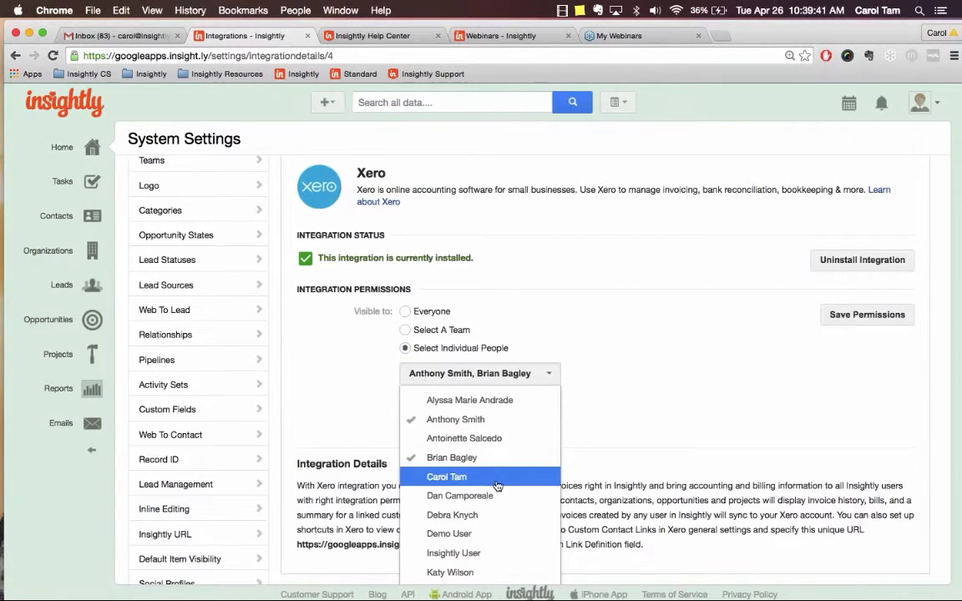
left_click(498, 479)
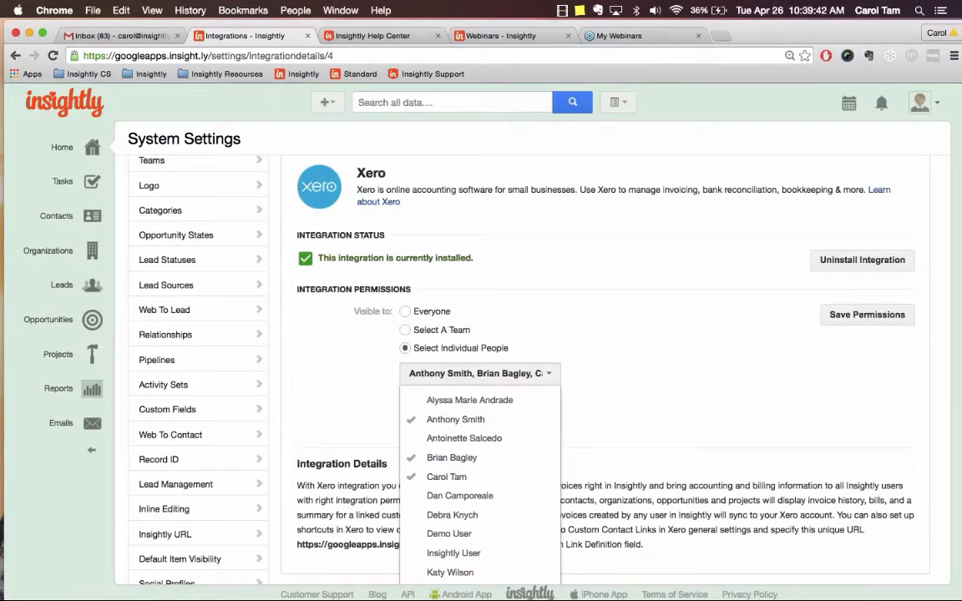
left_click(493, 419)
left_click(471, 460)
left_click(464, 477)
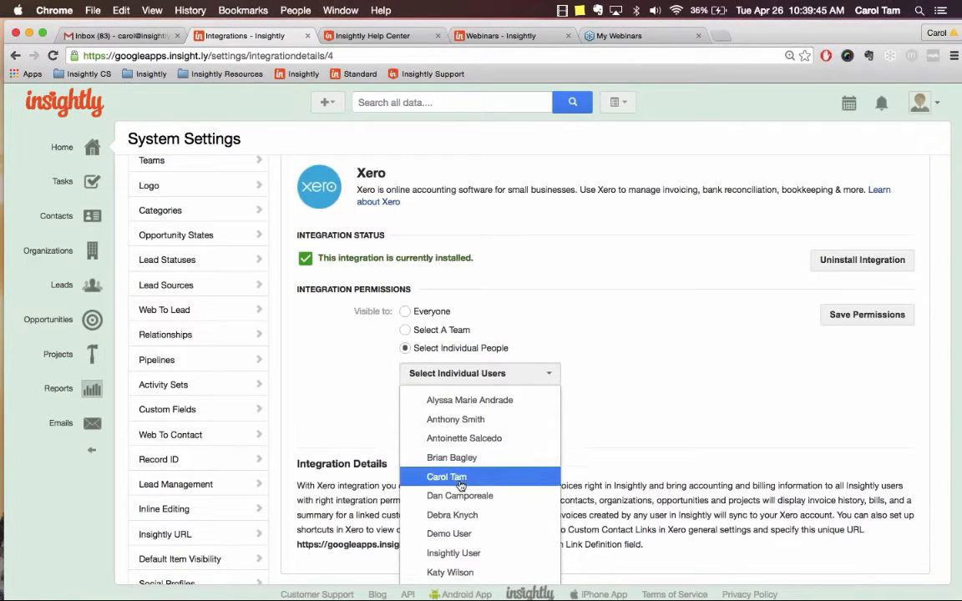
Make the Xero integration visible to everyone and save the permissions
left_click(407, 313)
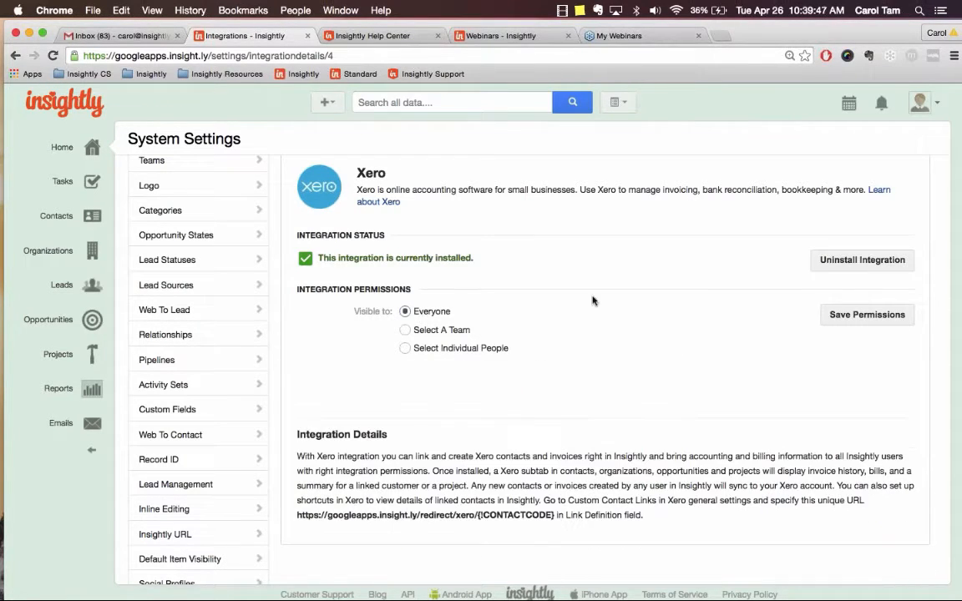
left_click(884, 324)
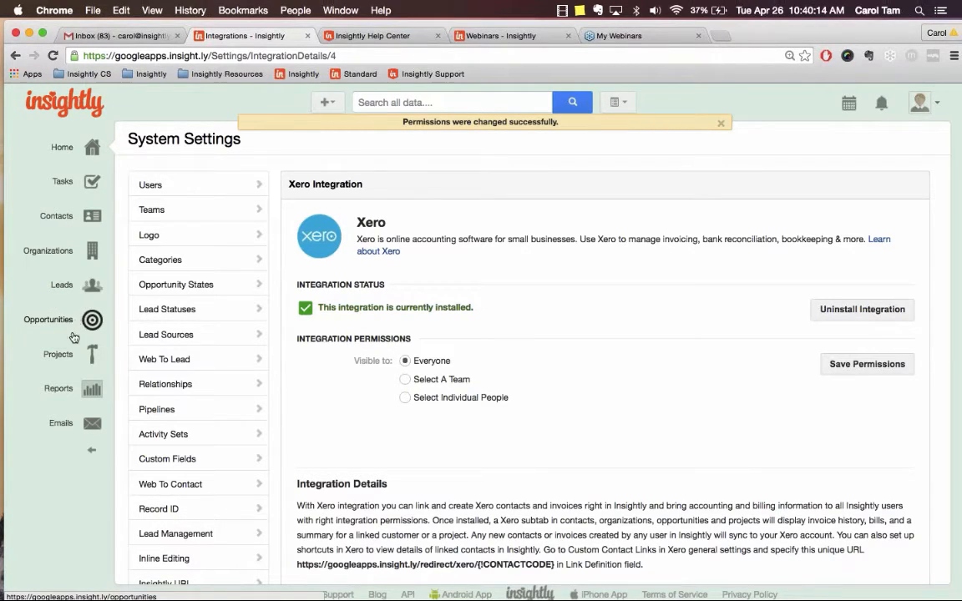
Open the record of the contact at Powell Motors from the contact list and show its Intuit QuickBooks section
left_click(84, 219)
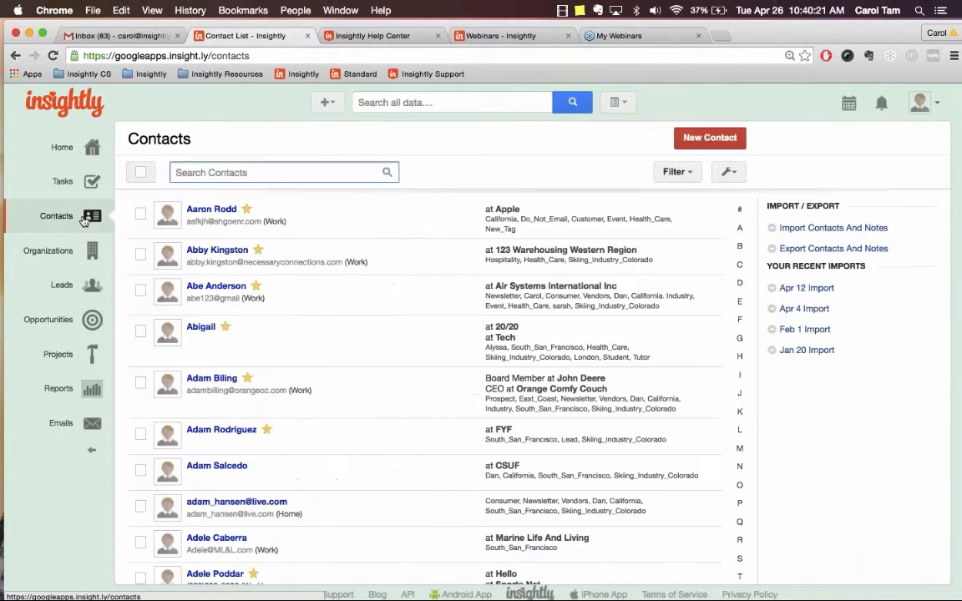
scroll(307, 364, "down", 3)
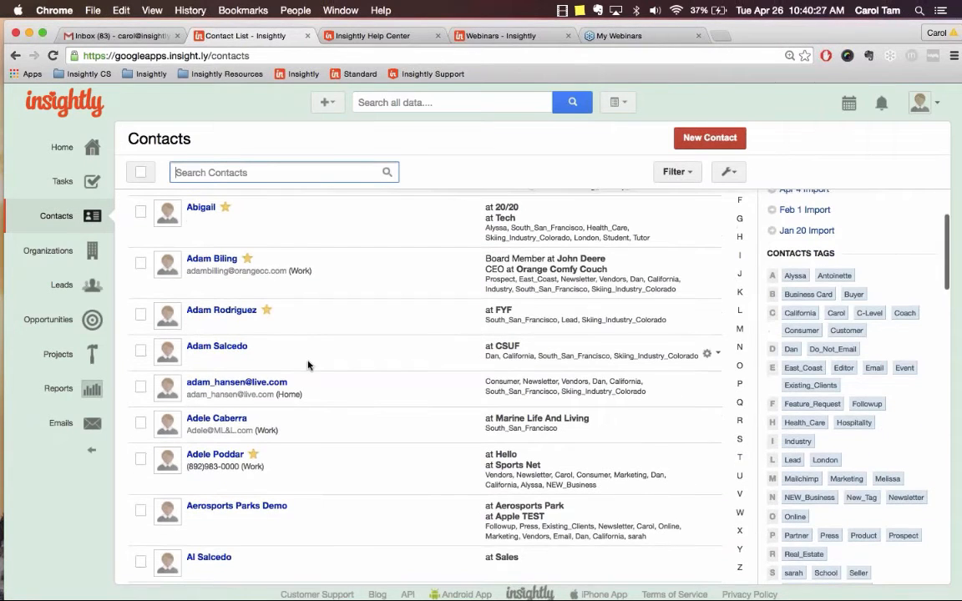
scroll(307, 365, "down", 8)
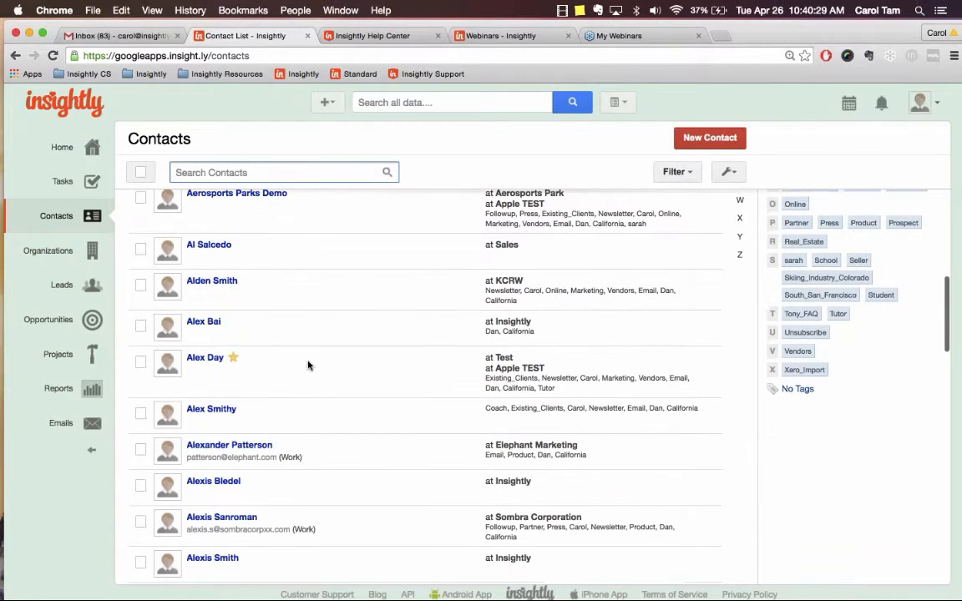
scroll(305, 408, "down", 5)
scroll(258, 481, "down", 4)
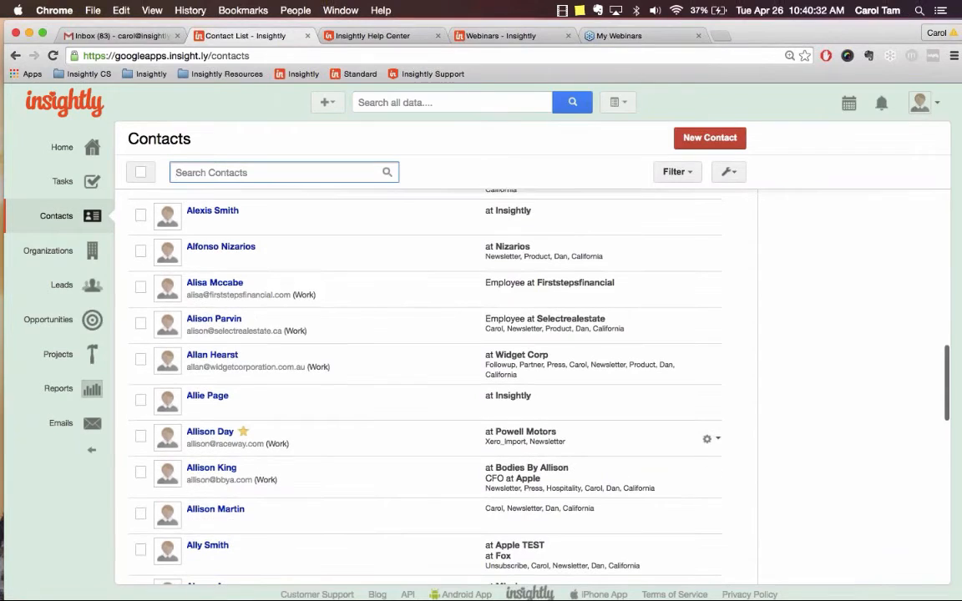
left_click(210, 434)
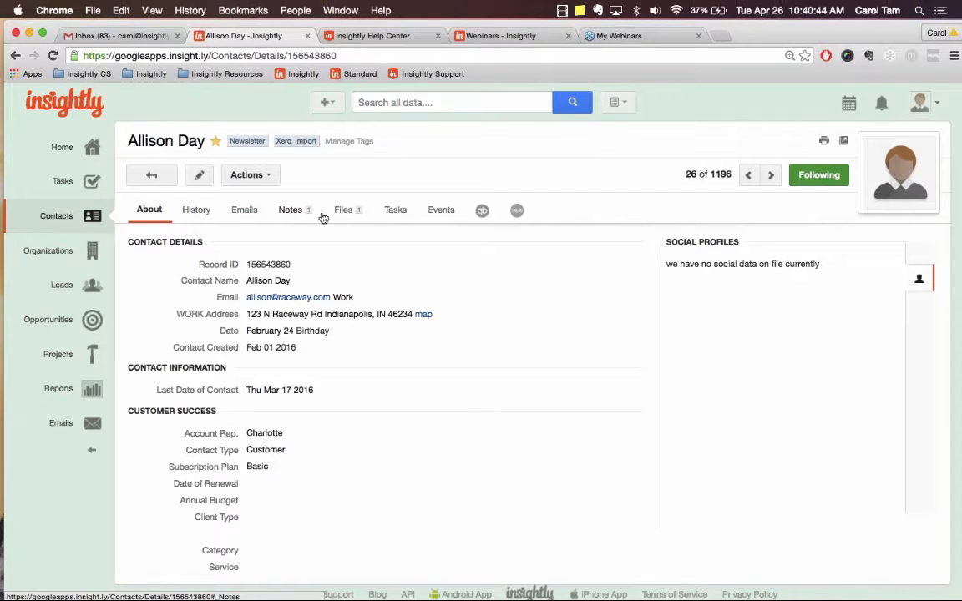
left_click(483, 212)
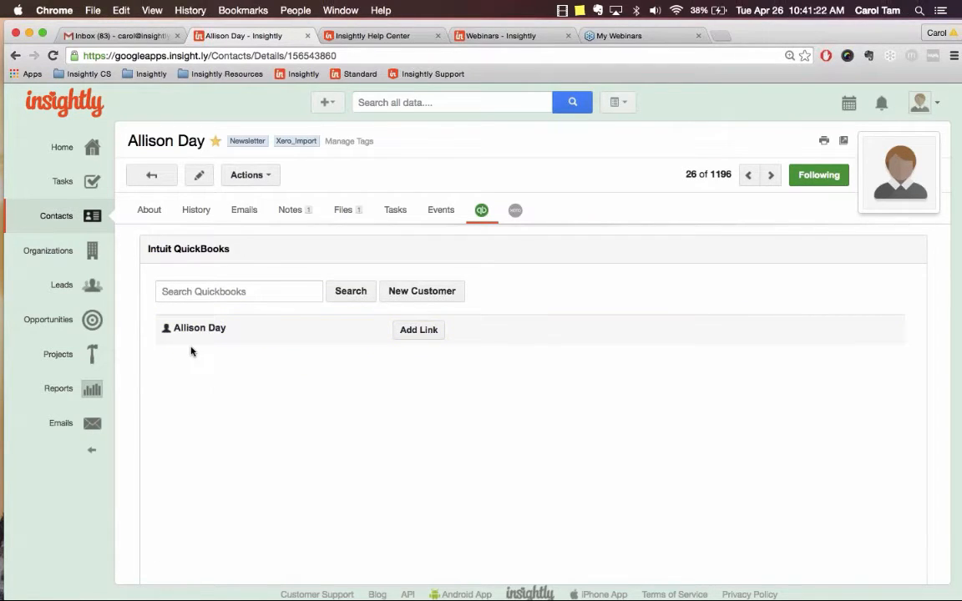
left_click(224, 292)
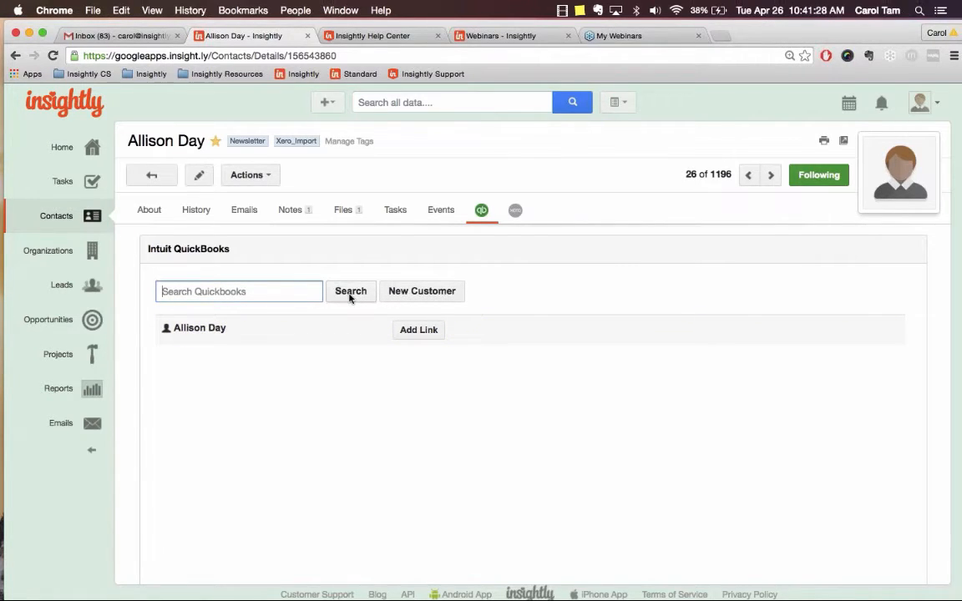
Examine the name, company and email fields for creating a QuickBooks customer from the contact, and cancel the form
left_click(429, 291)
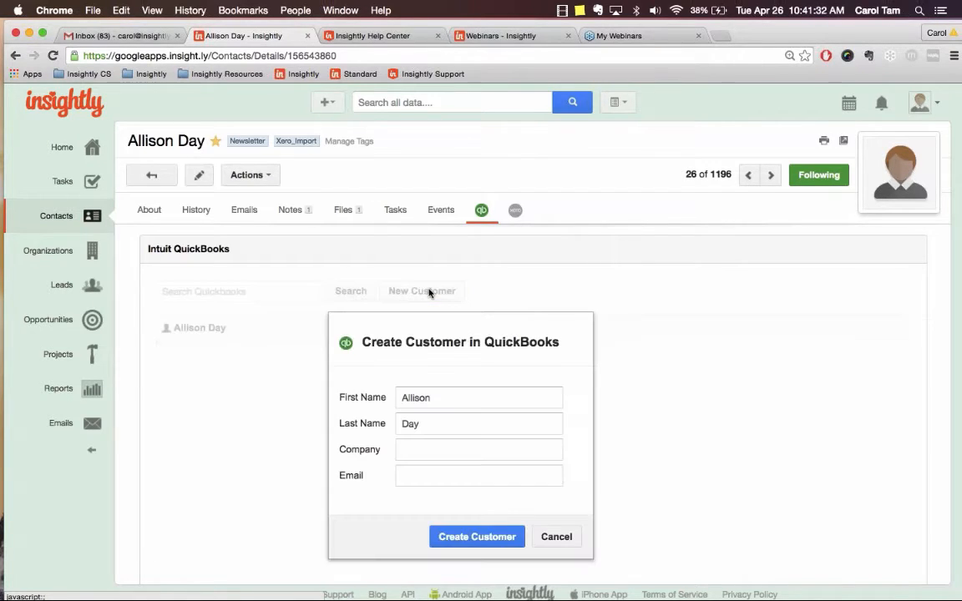
left_click(430, 424)
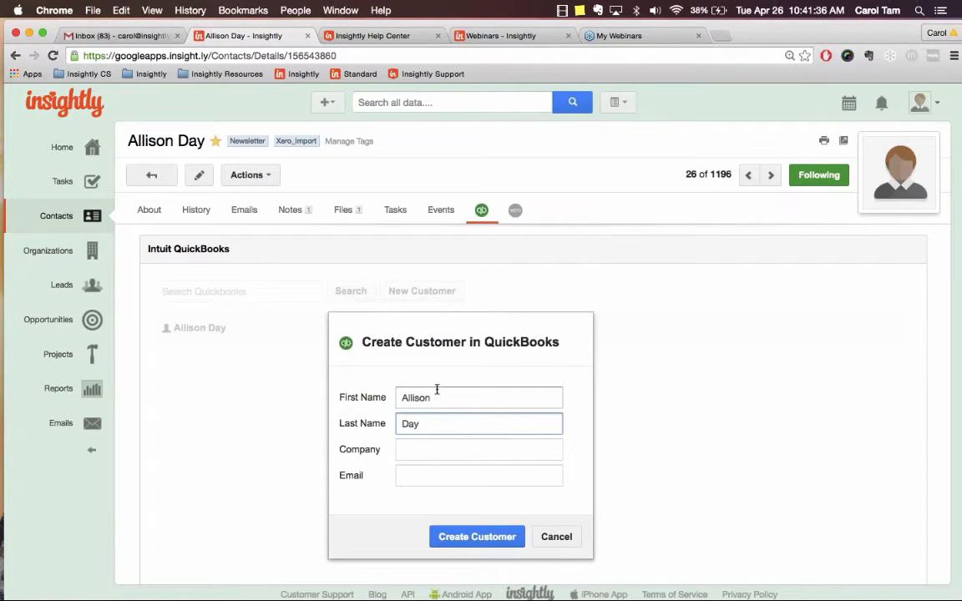
left_click(436, 397)
left_click(421, 450)
left_click(409, 478)
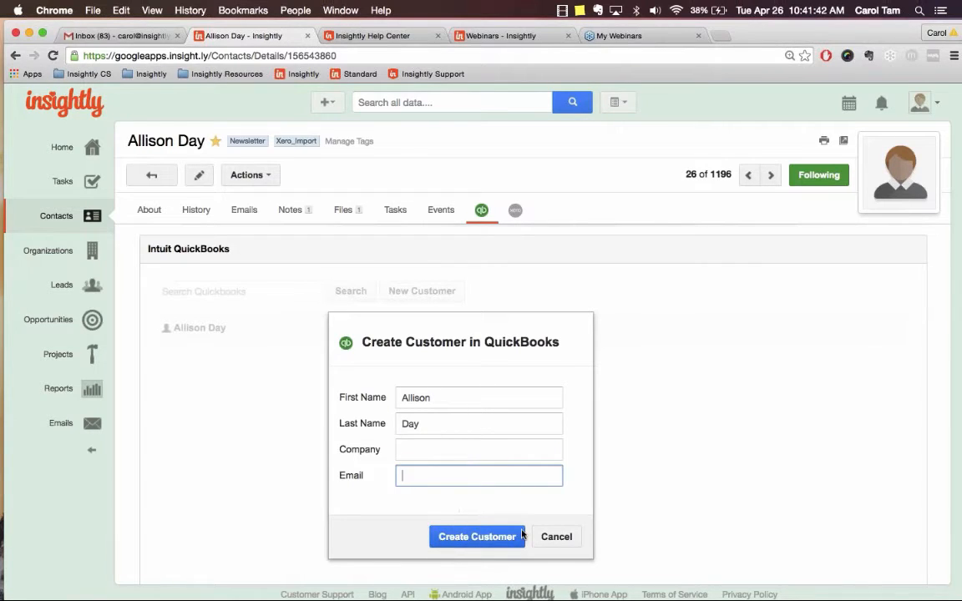
left_click(569, 537)
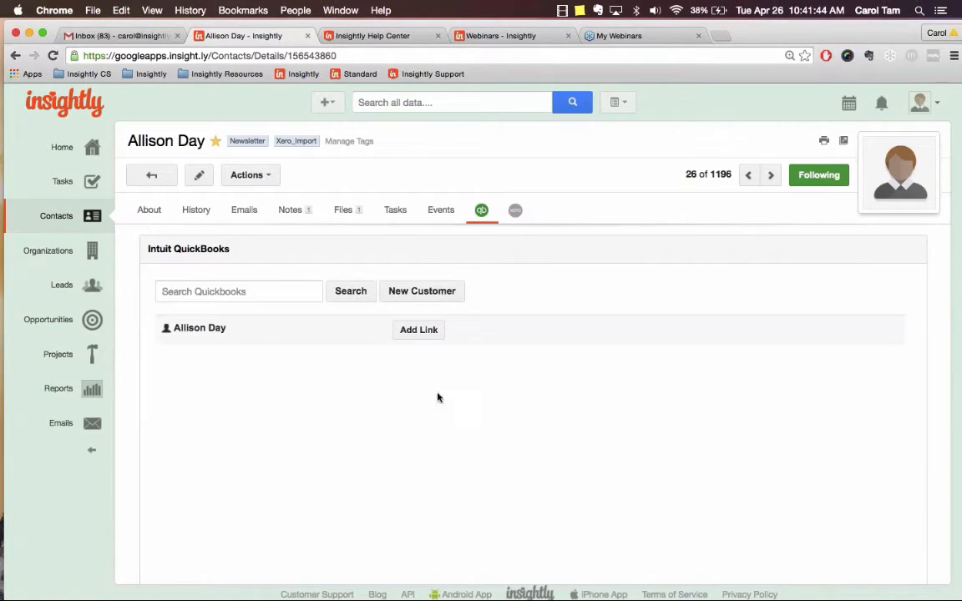
Link the contact to the matching QuickBooks customer and open the linked customer in QuickBooks
left_click(431, 334)
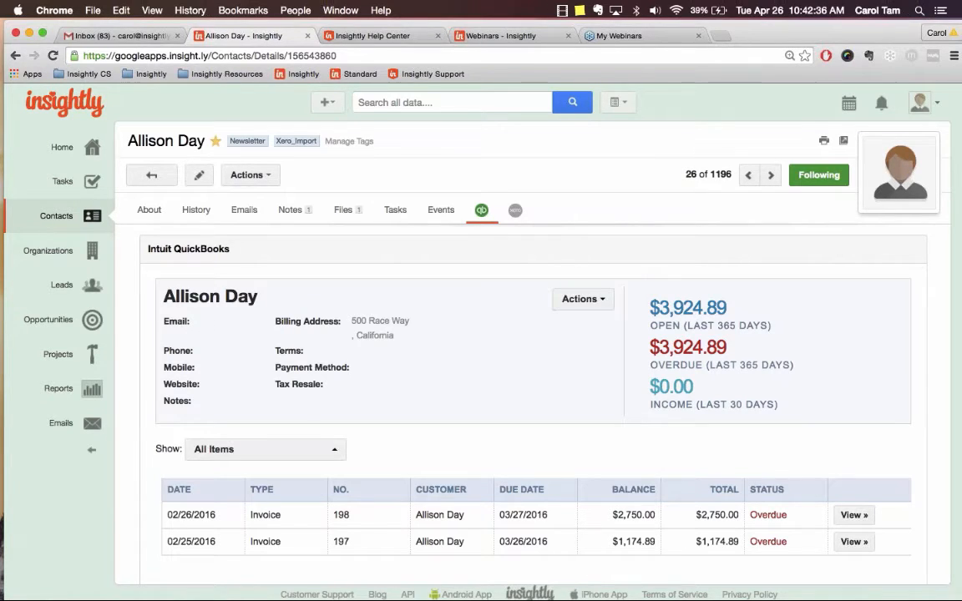
left_click(585, 302)
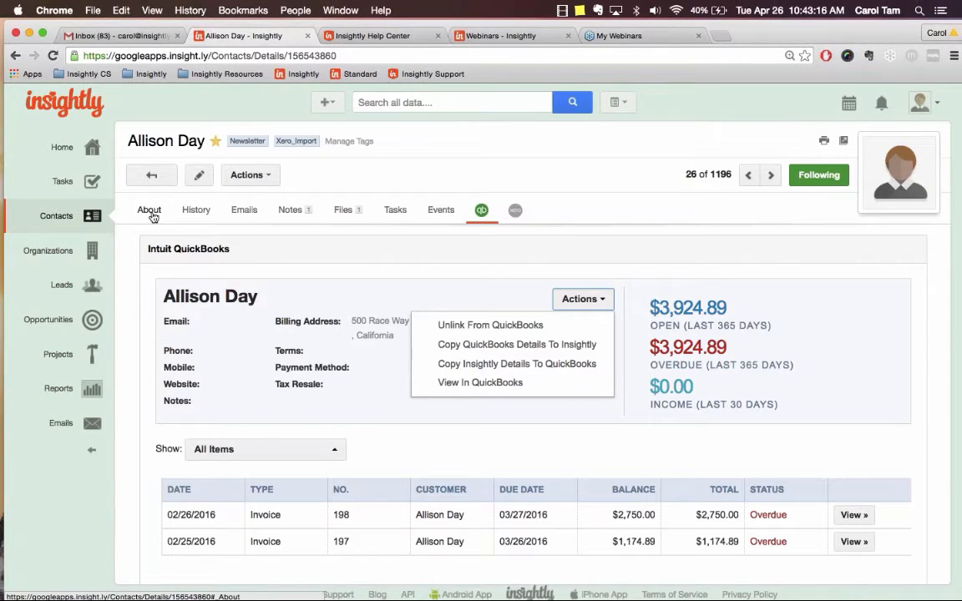
left_click(479, 385)
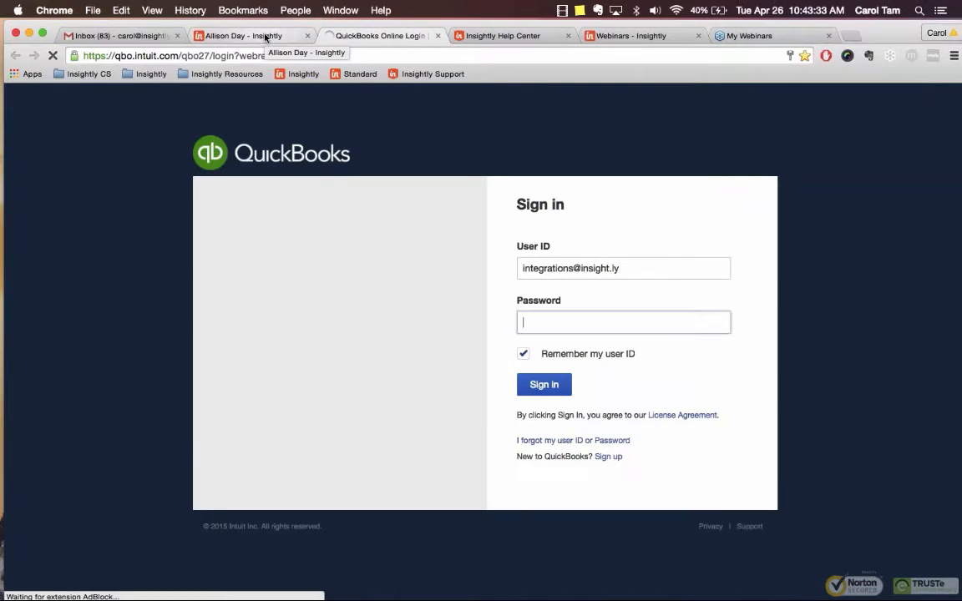
Return to the contact's QuickBooks section in Insightly, filter its transactions to All Invoices, and restore the All Items filter
left_click(265, 36)
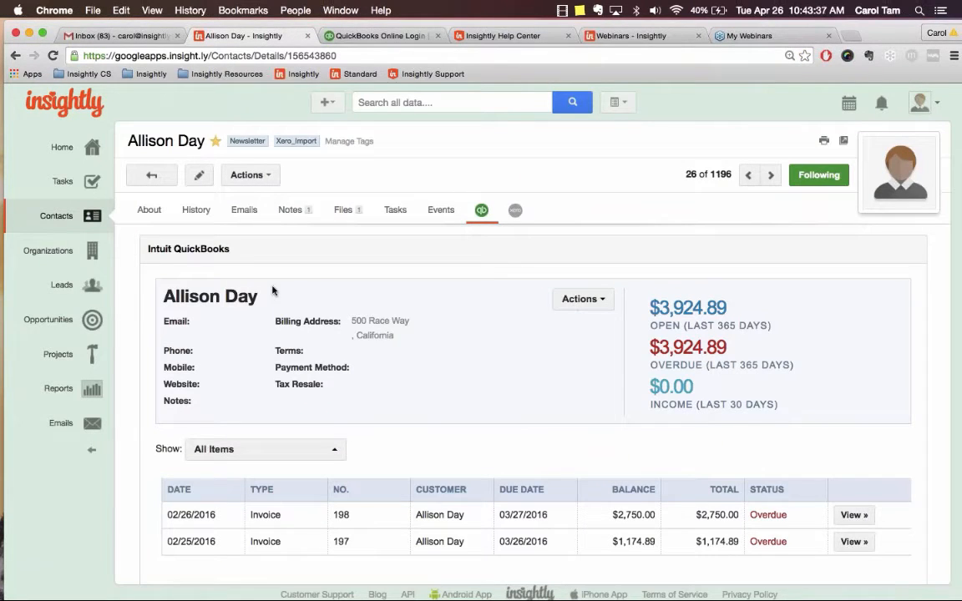
scroll(590, 343, "down", 5)
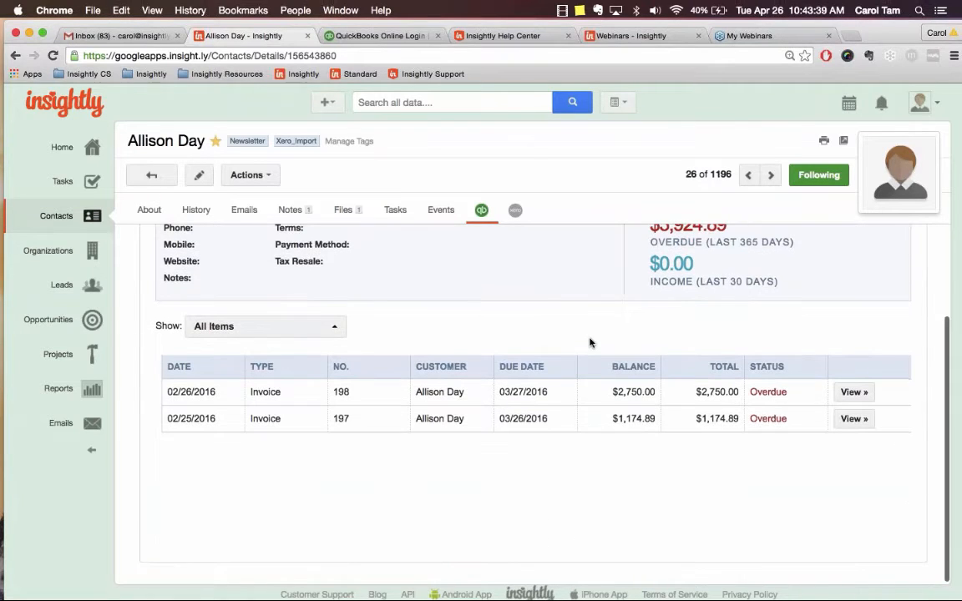
scroll(591, 343, "up", 4)
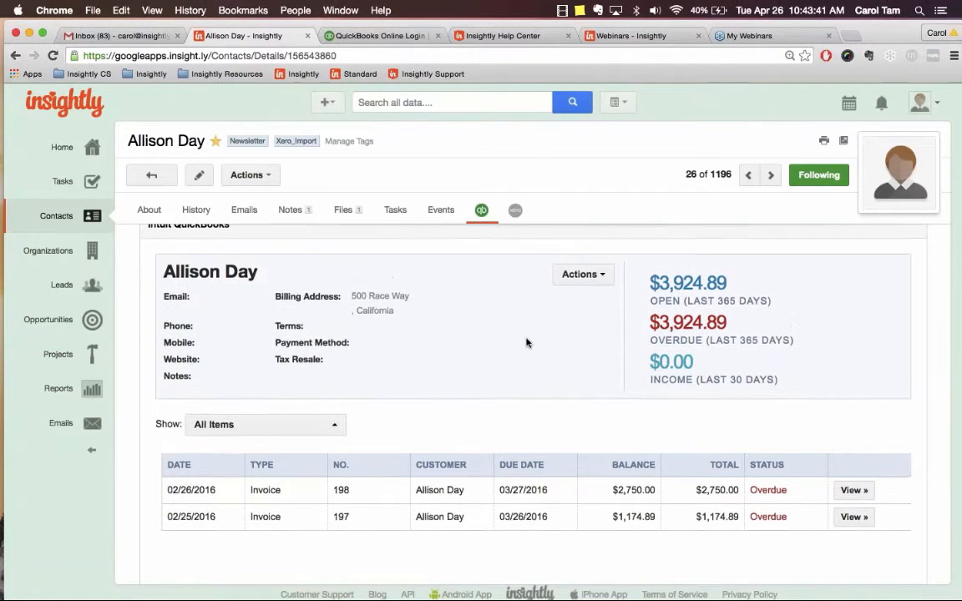
scroll(528, 339, "up", 1)
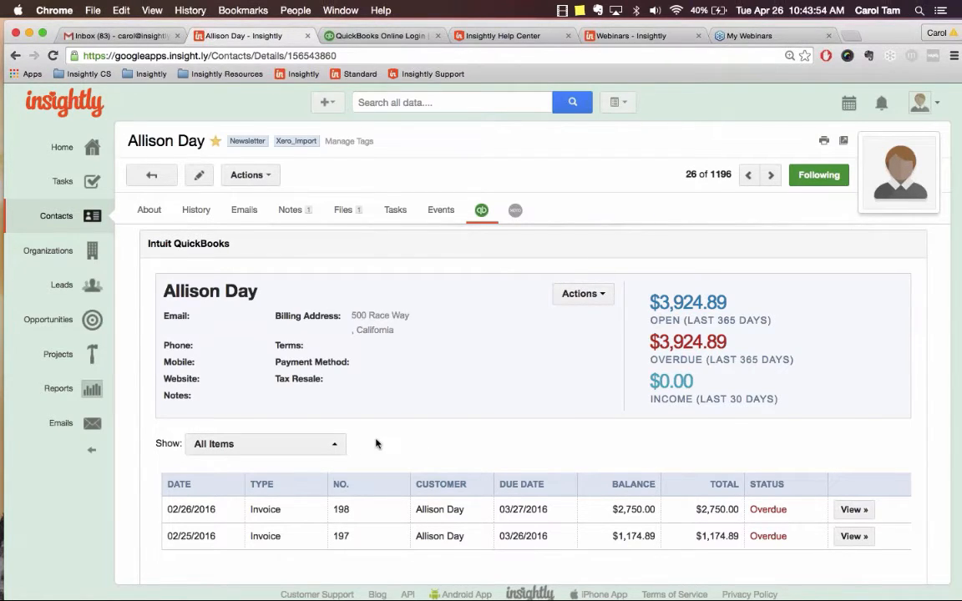
scroll(375, 444, "down", 1)
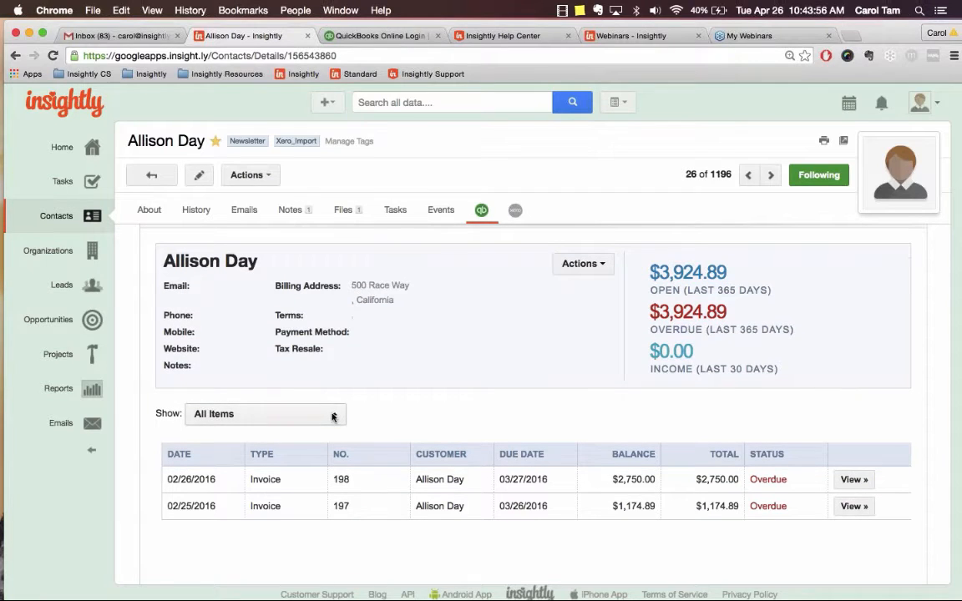
left_click(332, 415)
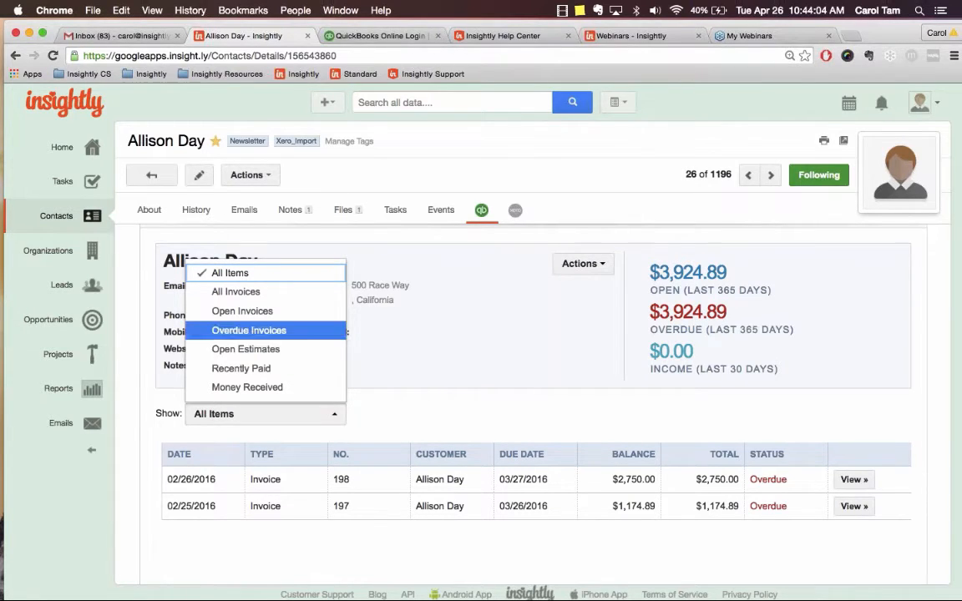
left_click(284, 299)
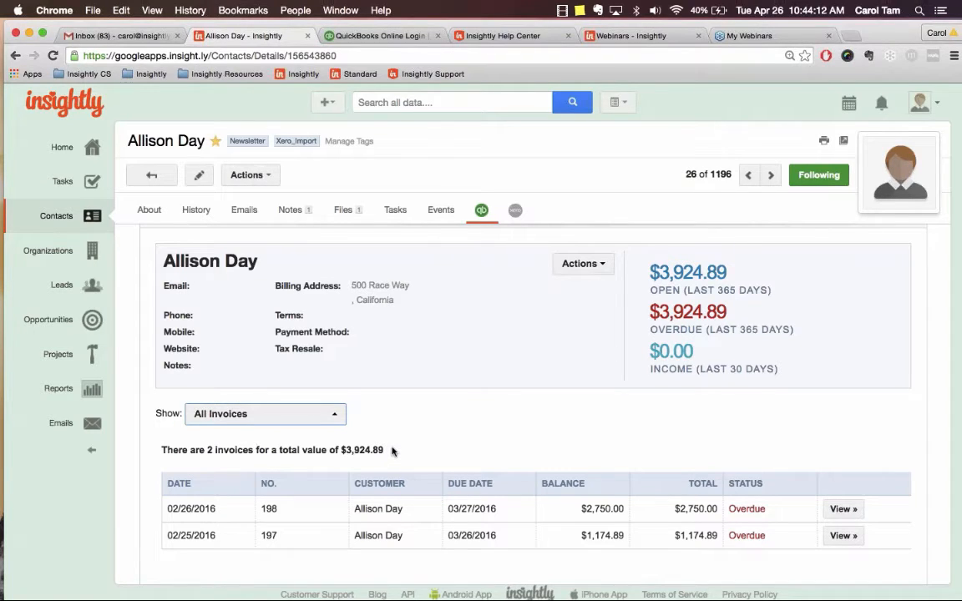
left_click(335, 413)
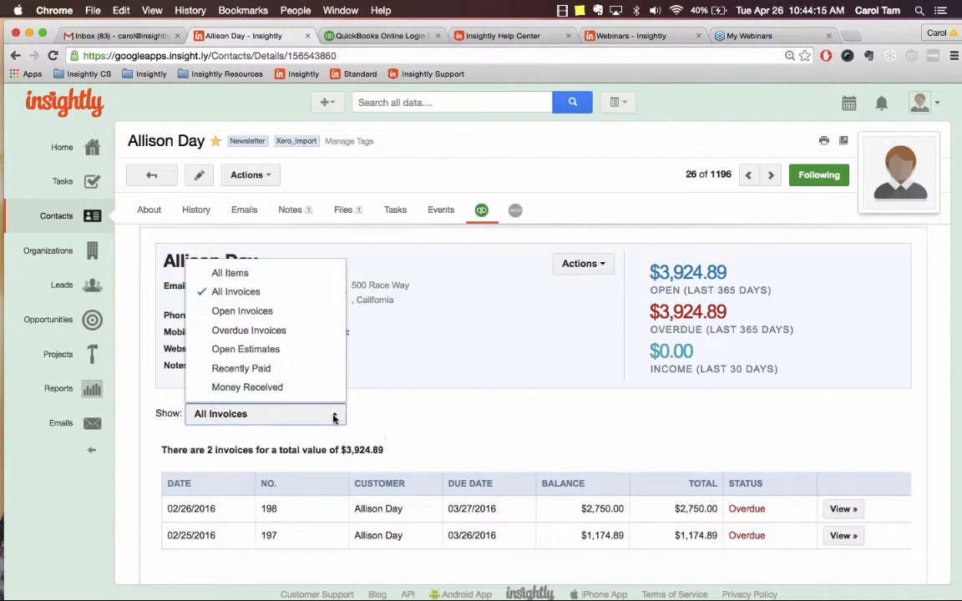
left_click(259, 274)
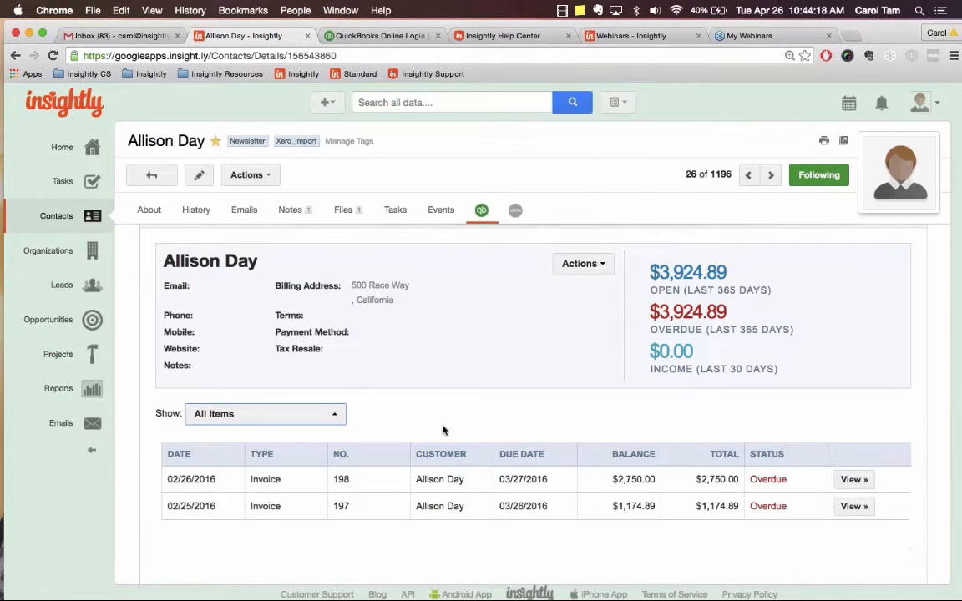
Review the status of the contact's QuickBooks invoices and check the QuickBooks sign-in page
scroll(507, 430, "down", 1)
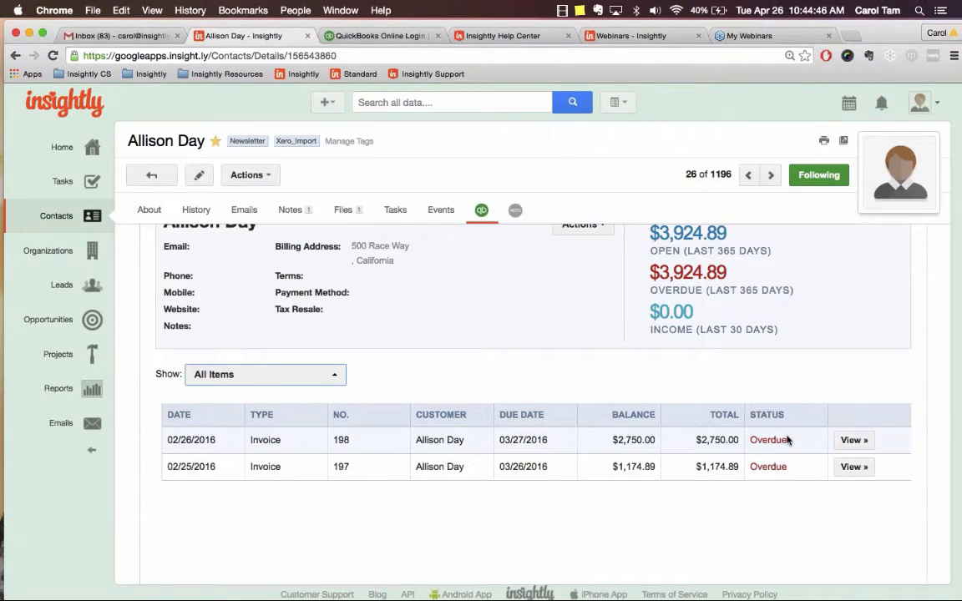
left_click_drag(750, 440, 797, 442)
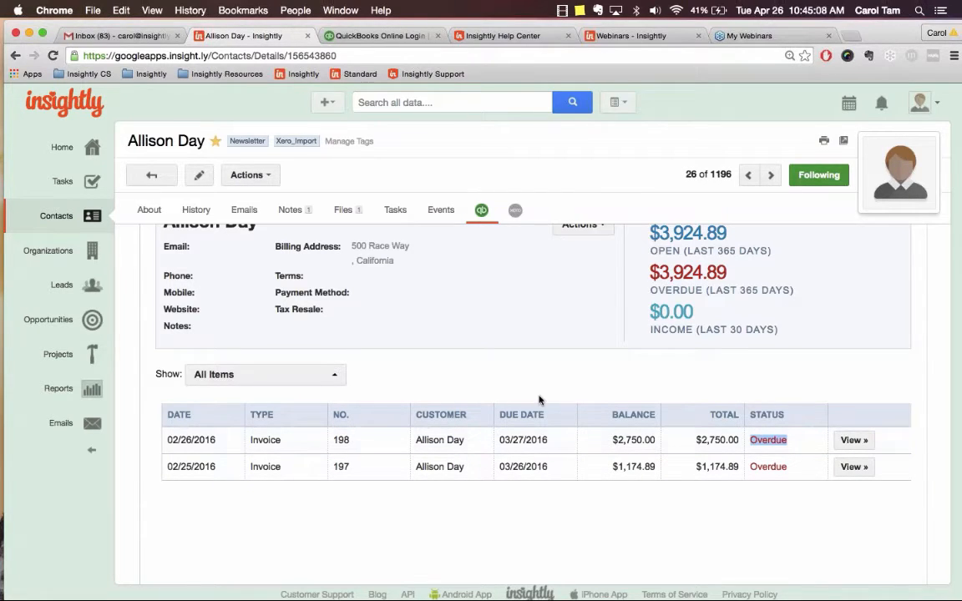
left_click(807, 443)
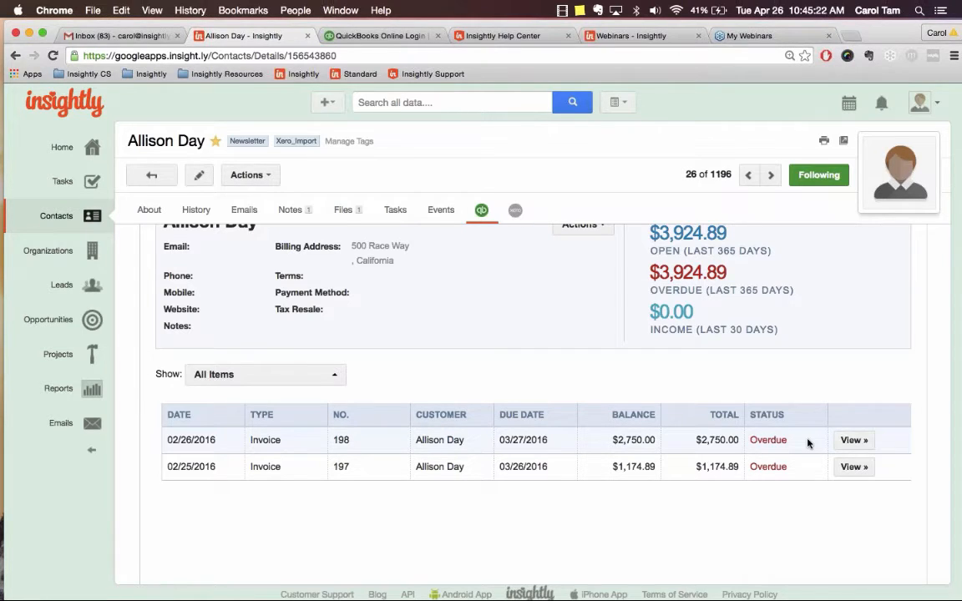
scroll(799, 443, "up", 3)
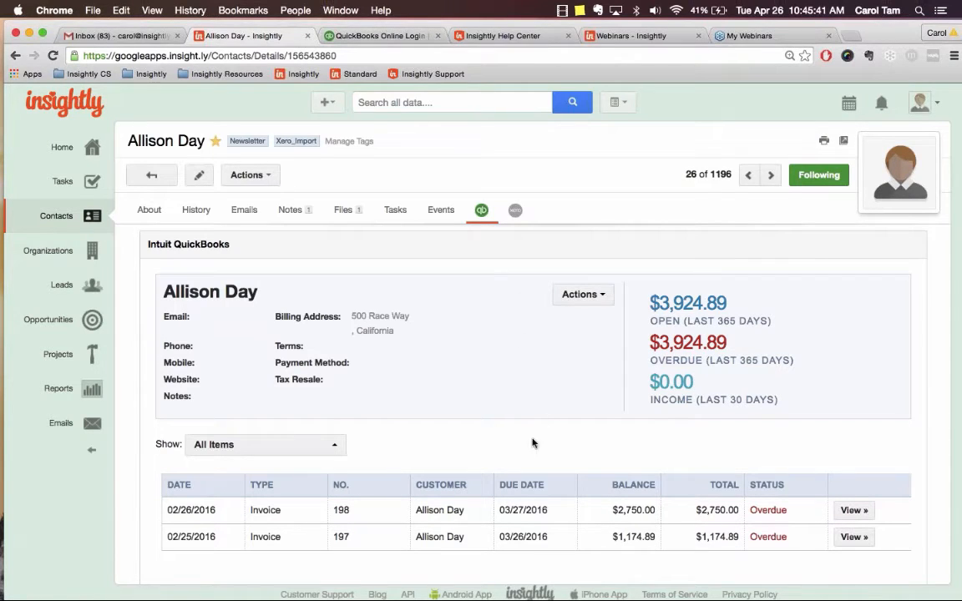
left_click(370, 36)
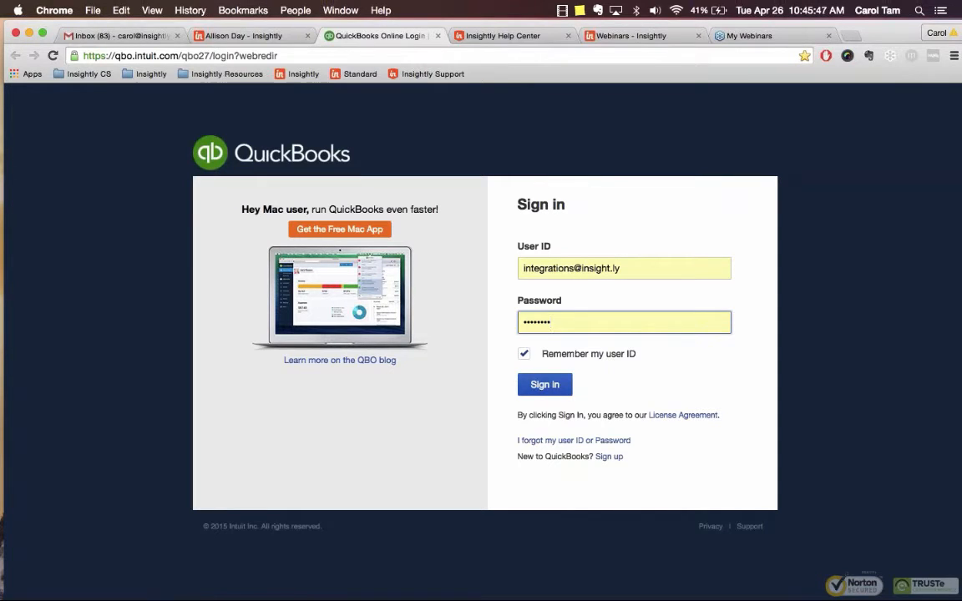
left_click(248, 38)
scroll(534, 376, "down", 2)
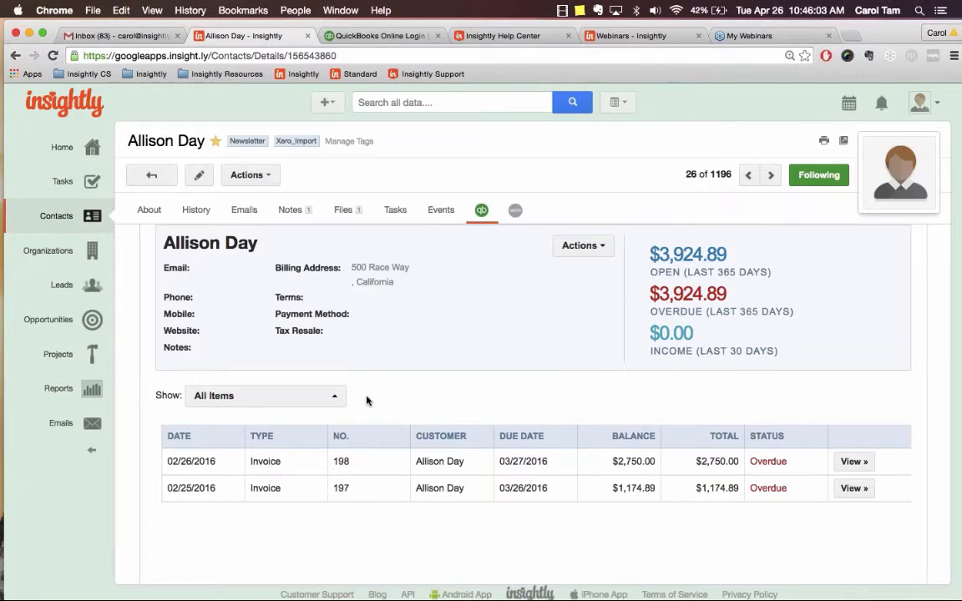
scroll(623, 408, "up", 2)
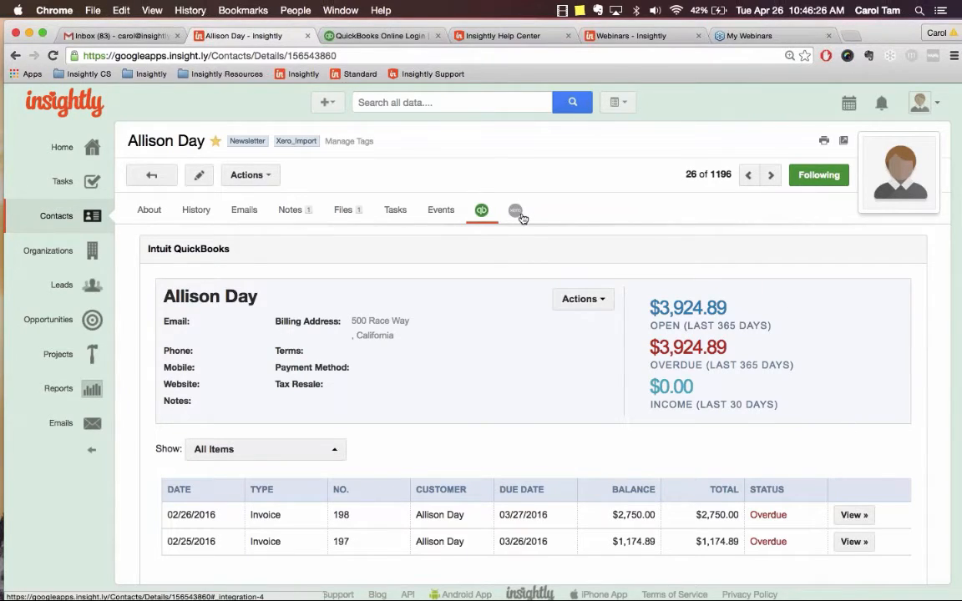
Show the contact's Xero section and unlink the contact from Xero
left_click(516, 210)
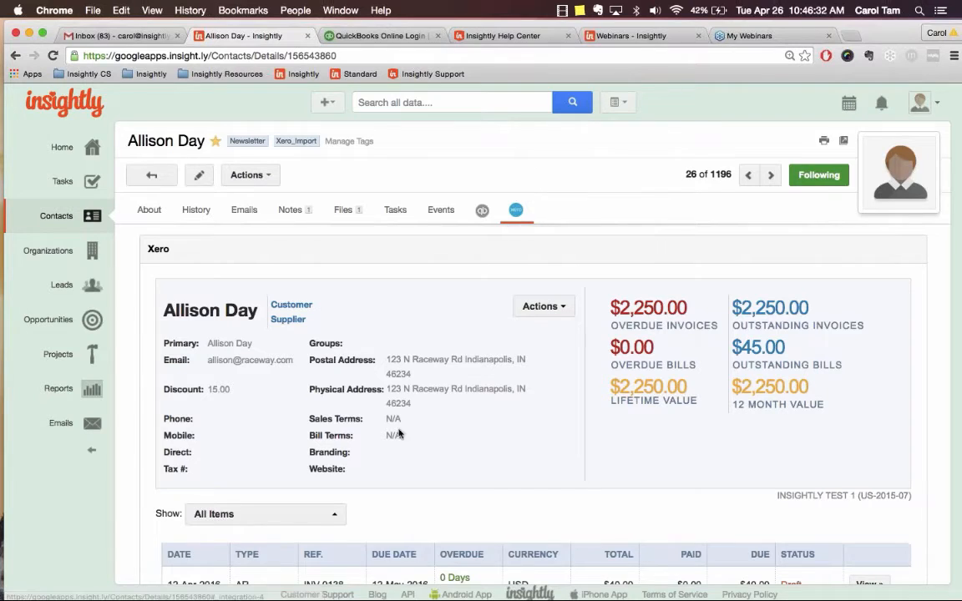
left_click(556, 307)
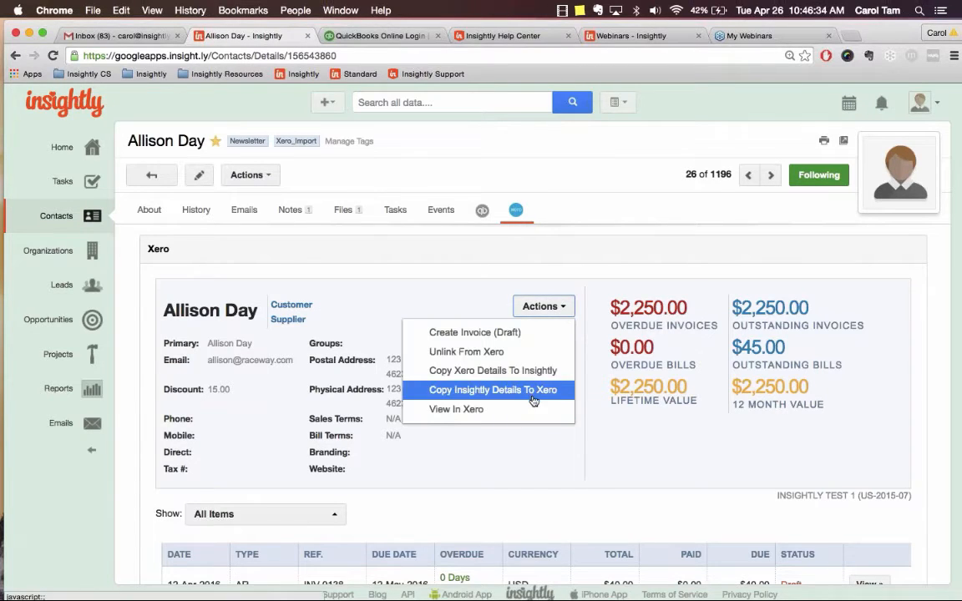
left_click(517, 352)
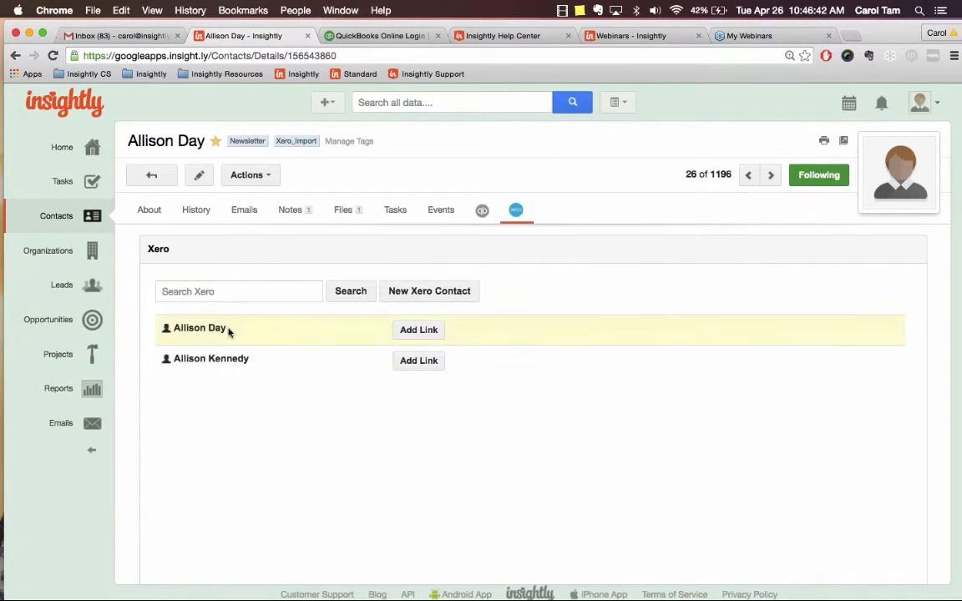
Look at the form for creating a new Xero contact, cancel it, and link the contact to the Xero entry with the same name
left_click(213, 290)
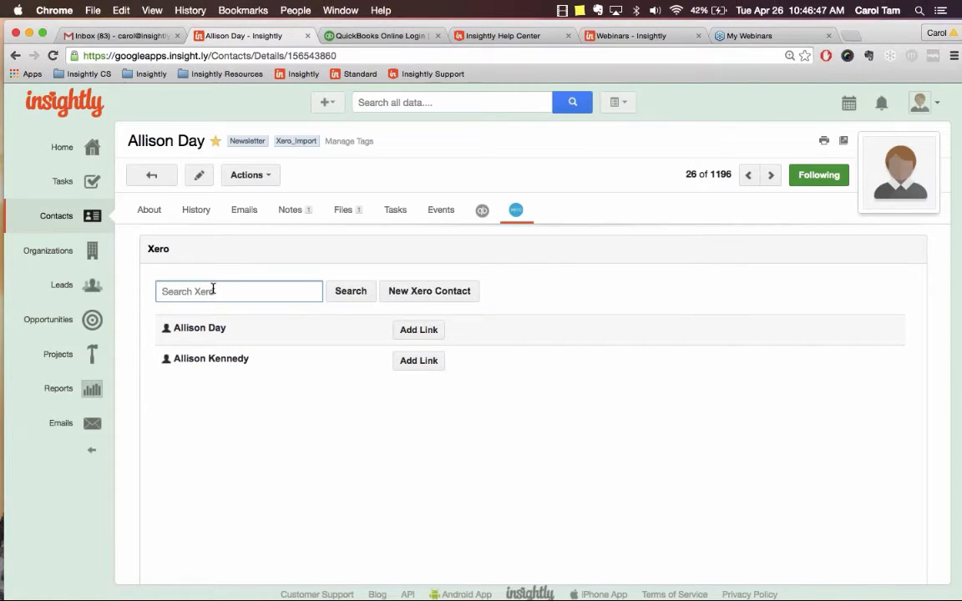
left_click(429, 294)
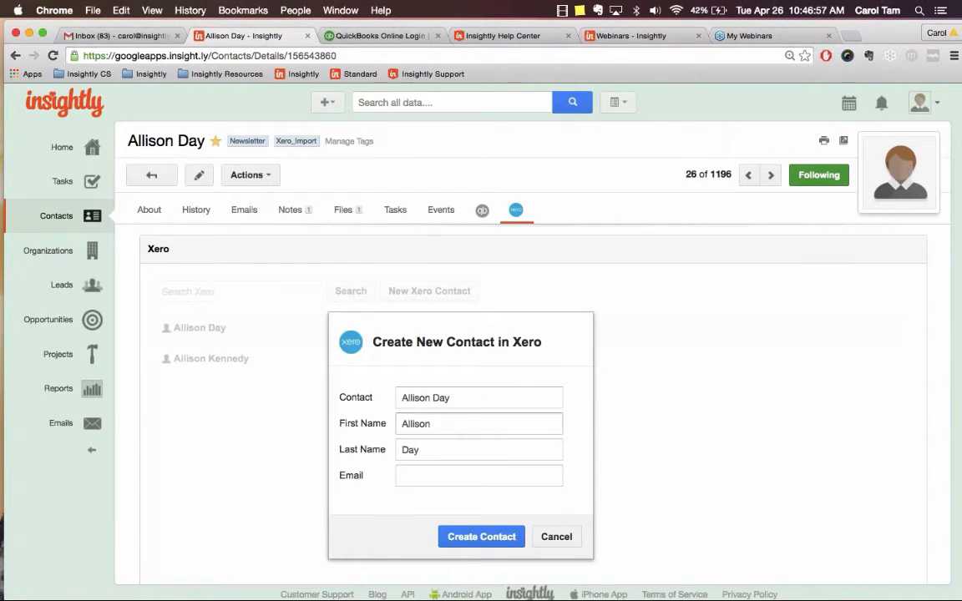
left_click(552, 541)
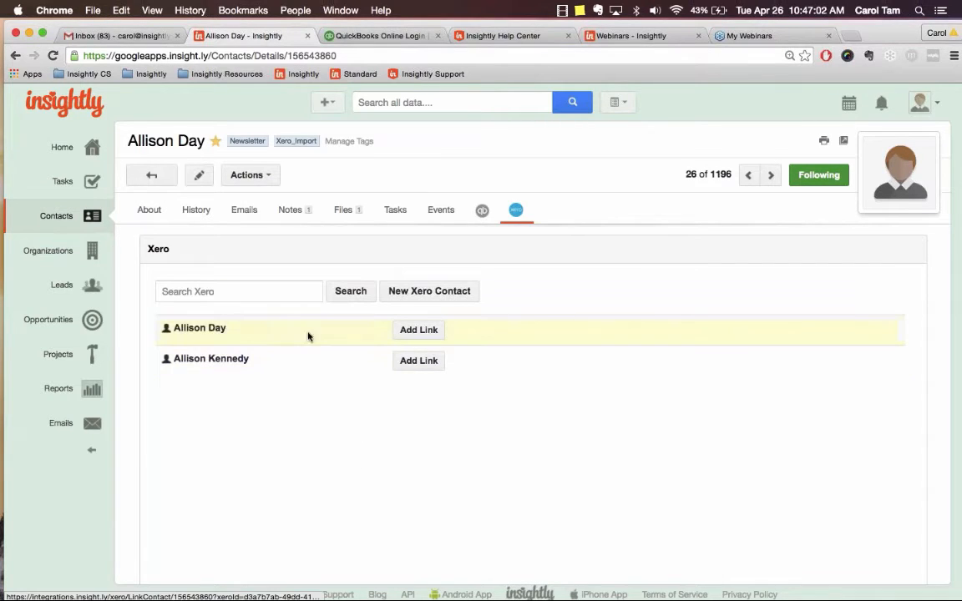
left_click(431, 330)
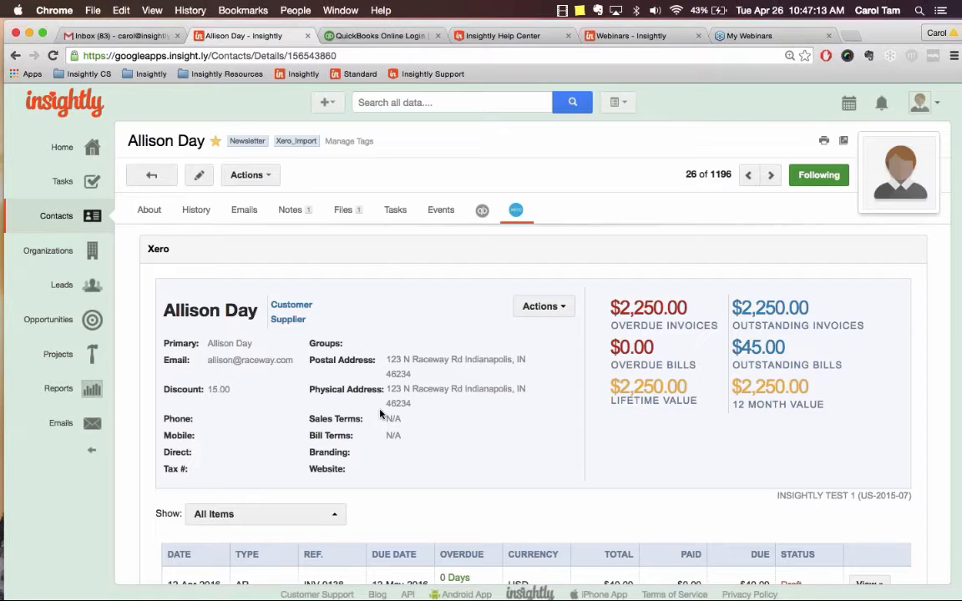
Start a new Xero invoice draft for the contact with the small black company branded T-shirt (TSS - Black) as its item
left_click(542, 307)
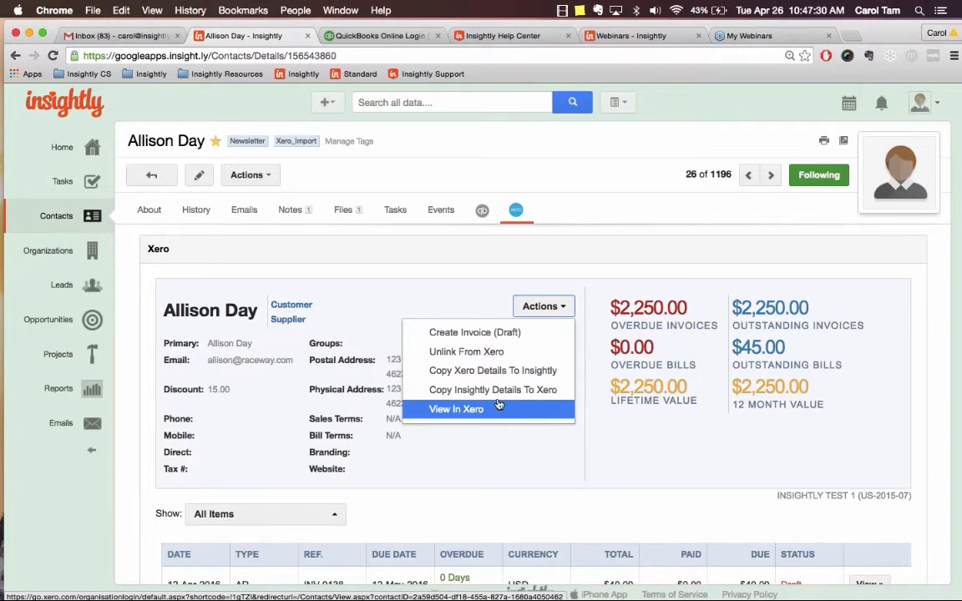
left_click(435, 333)
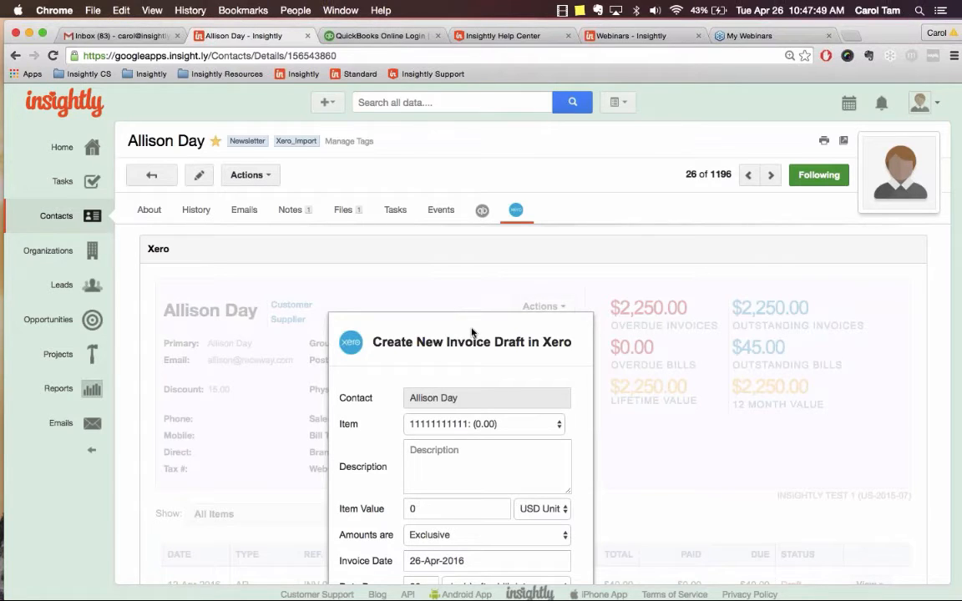
scroll(501, 309, "down", 2)
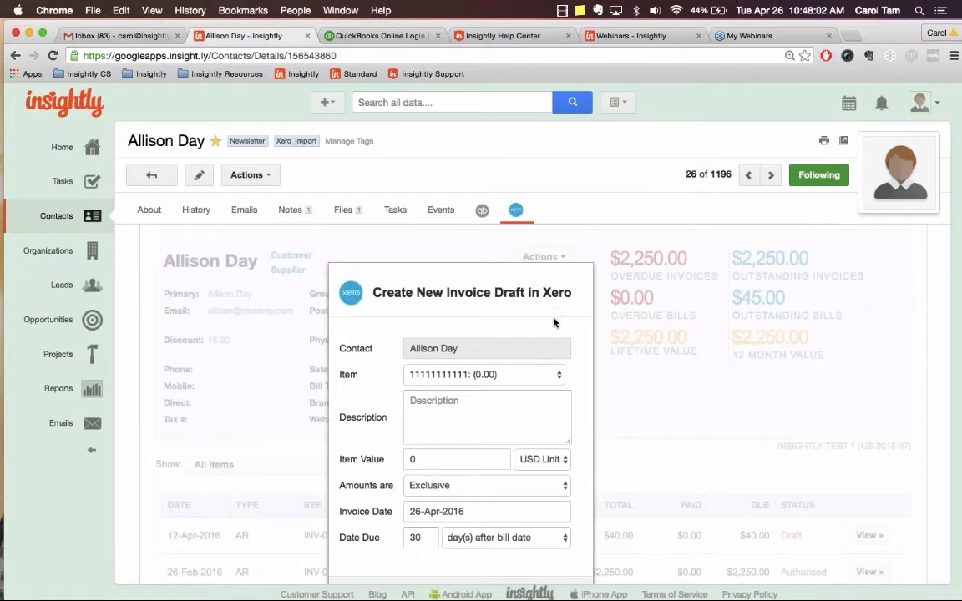
scroll(554, 320, "down", 2)
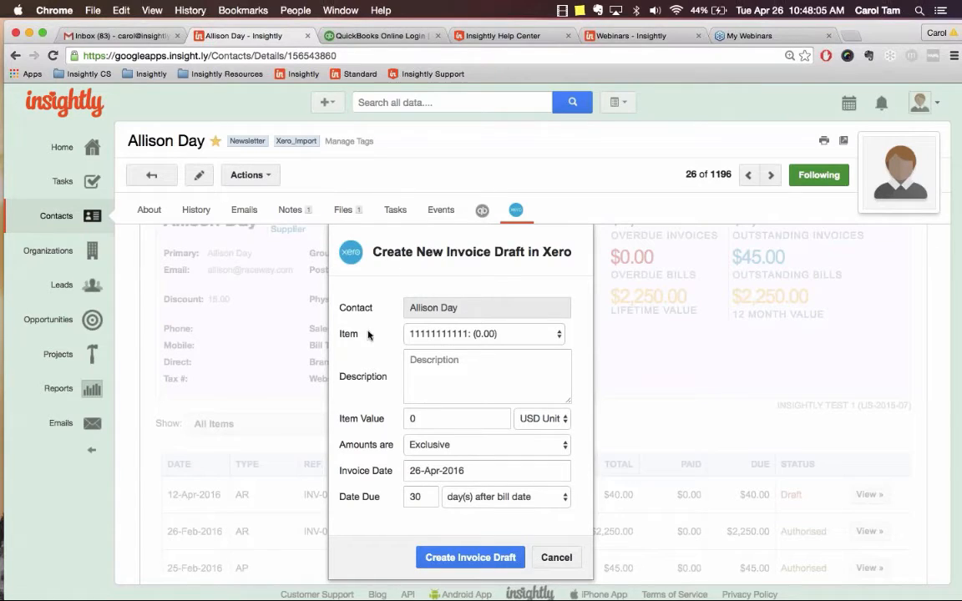
left_click(559, 334)
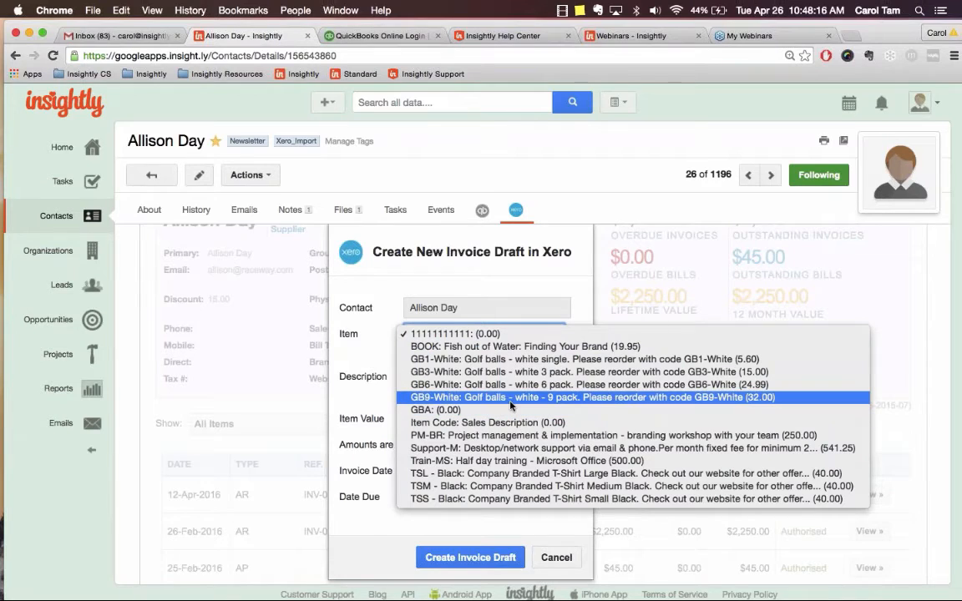
left_click(501, 499)
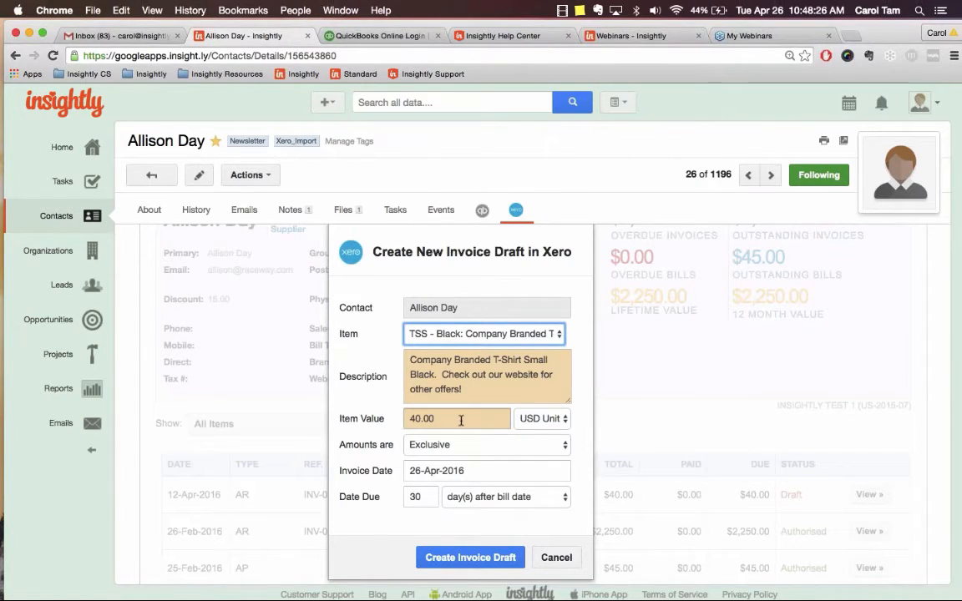
Examine the invoice draft's item value and currency options, keeping USD United States Dollar
left_click(481, 418)
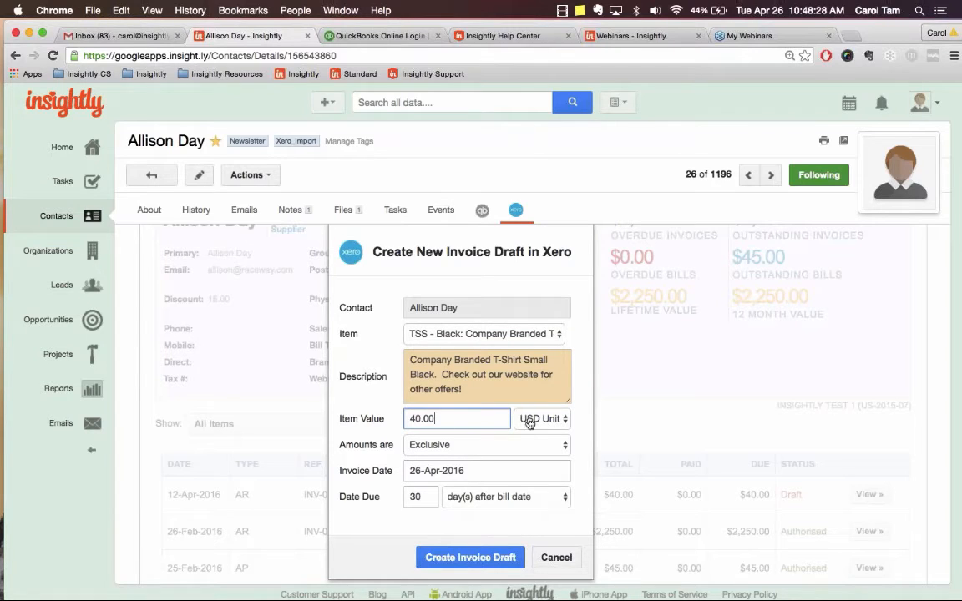
left_click(563, 418)
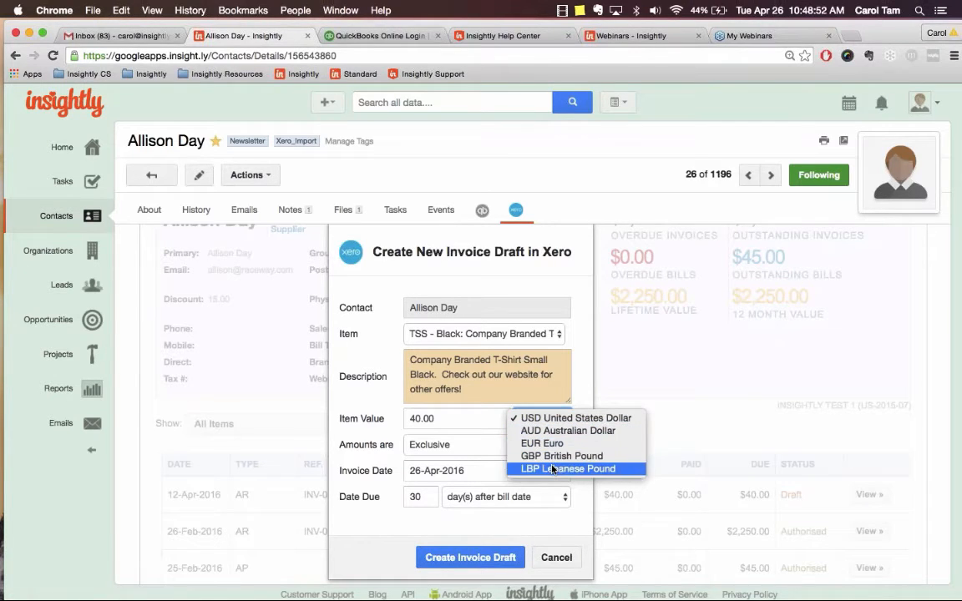
left_click(376, 436)
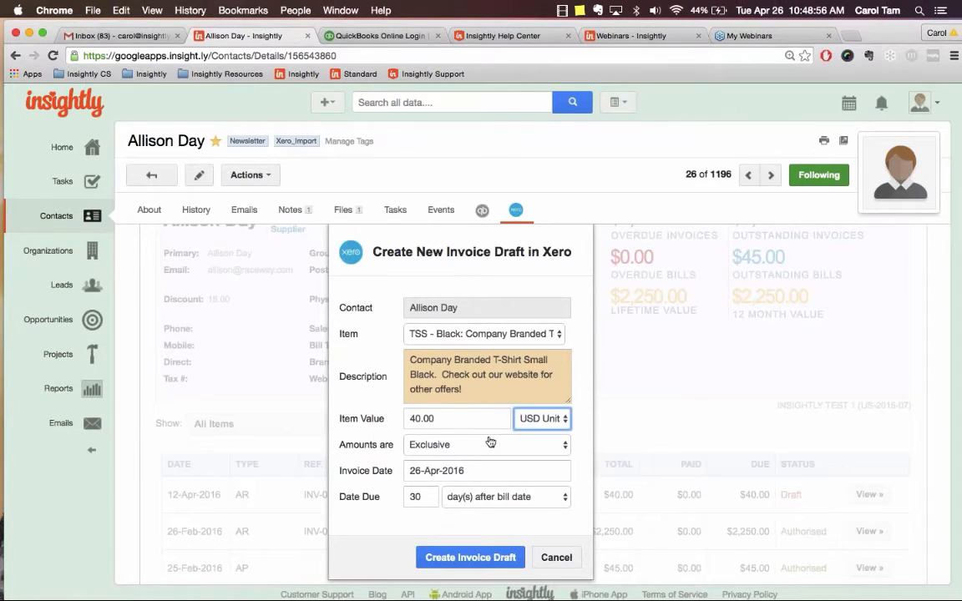
Keep the amounts Exclusive and the due date at 30 day(s) after bill date, and create the Xero invoice draft
left_click(567, 447)
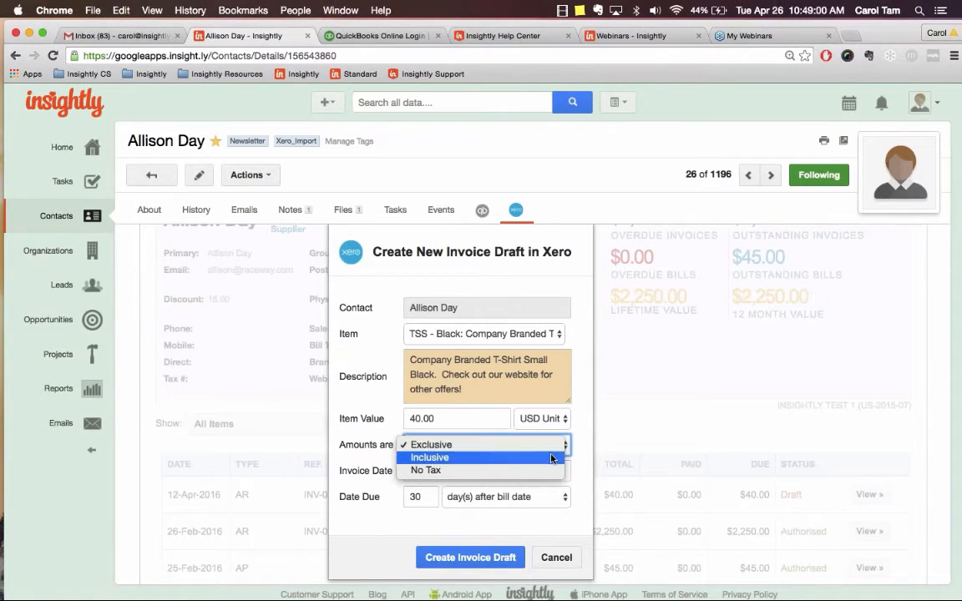
left_click(374, 461)
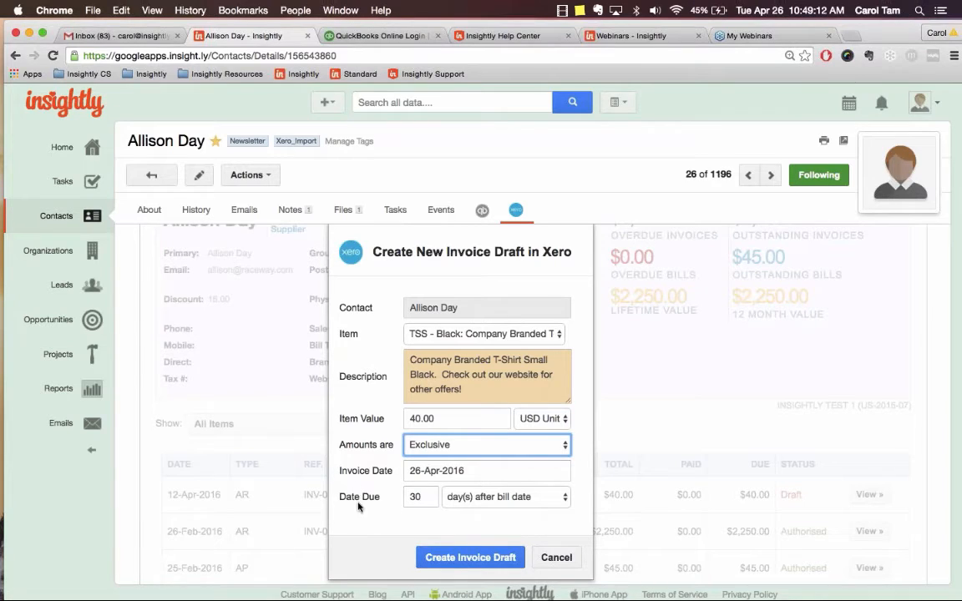
left_click(428, 496)
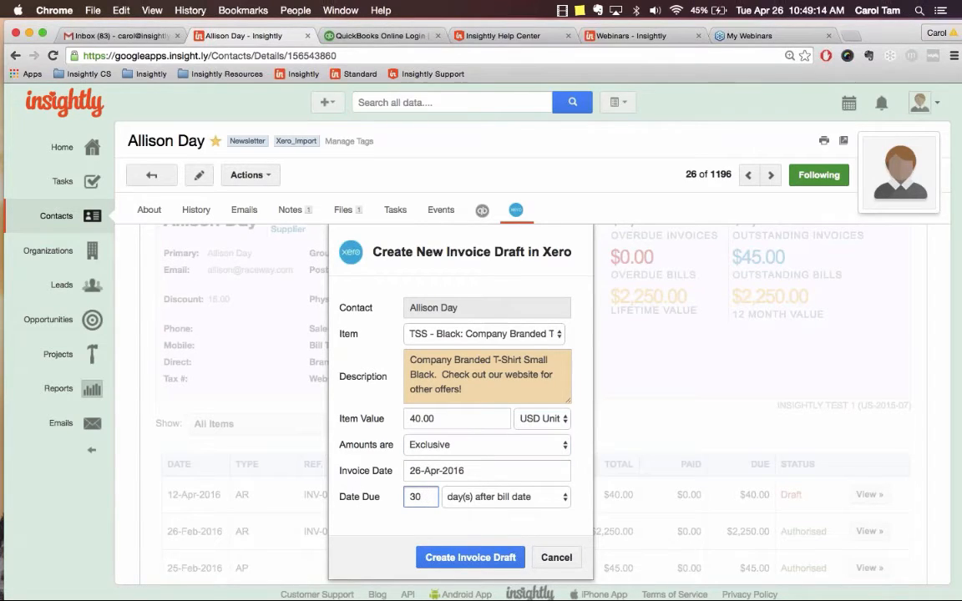
left_click(483, 499)
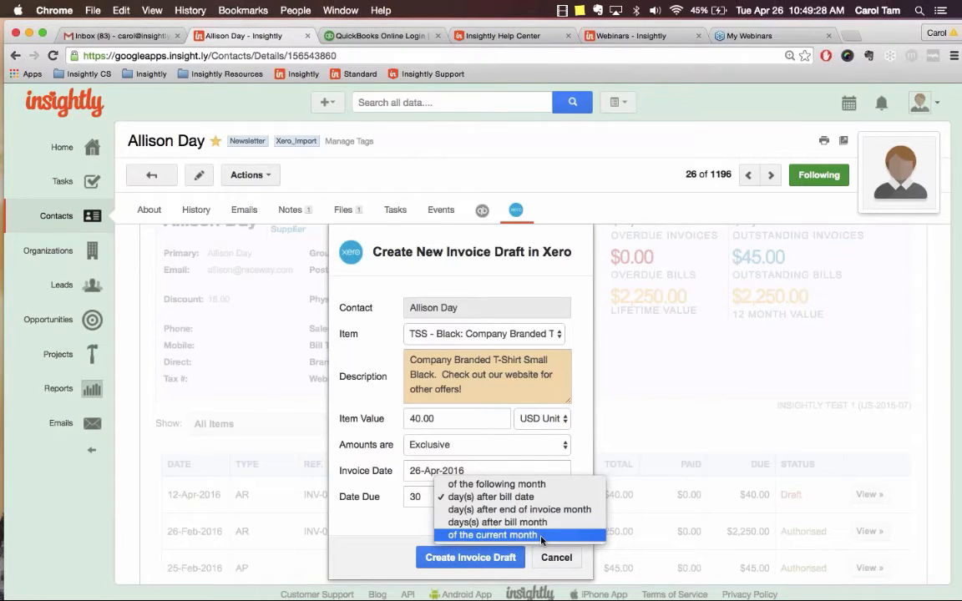
key("Escape")
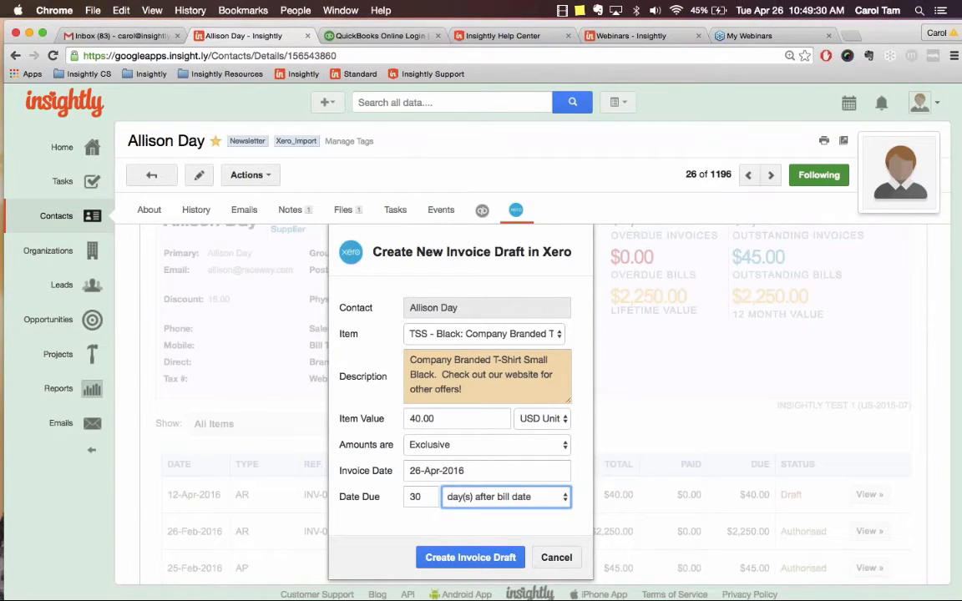
left_click(497, 556)
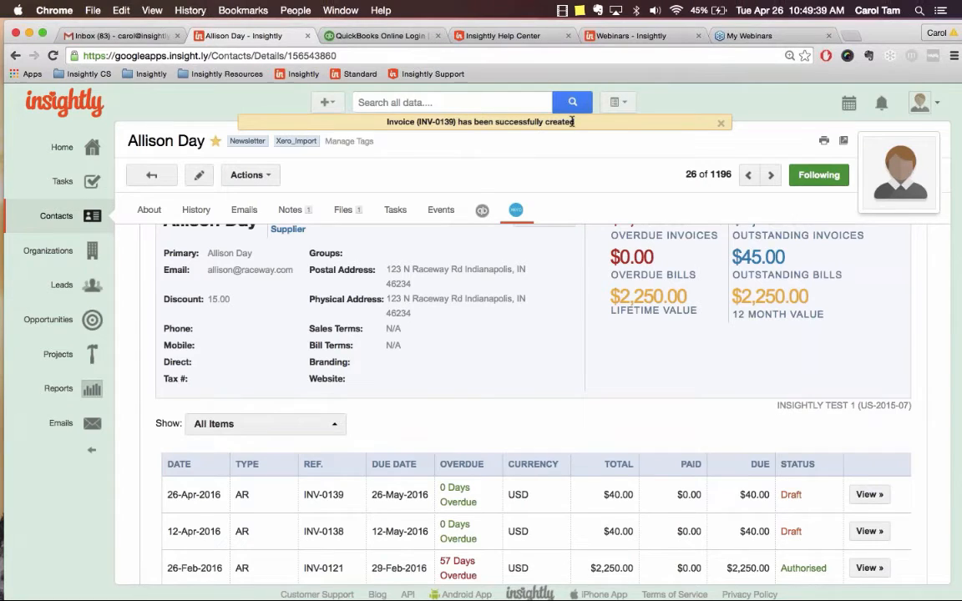
Examine the contact's Xero invoice and bill list with the new draft, its statuses and view links, and the account totals
scroll(509, 375, "down", 2)
scroll(500, 396, "up", 1)
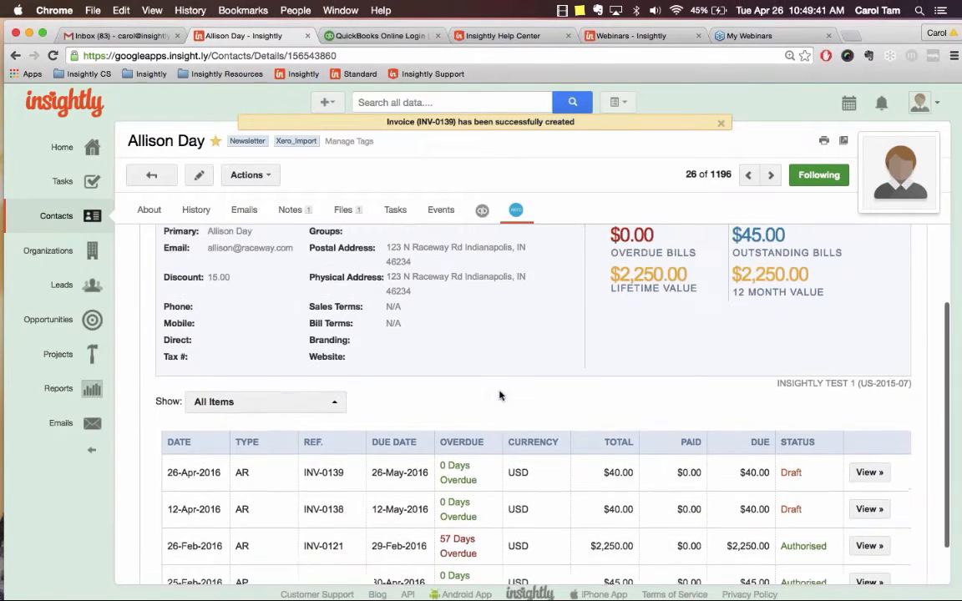
scroll(500, 396, "up", 2)
scroll(421, 378, "down", 3)
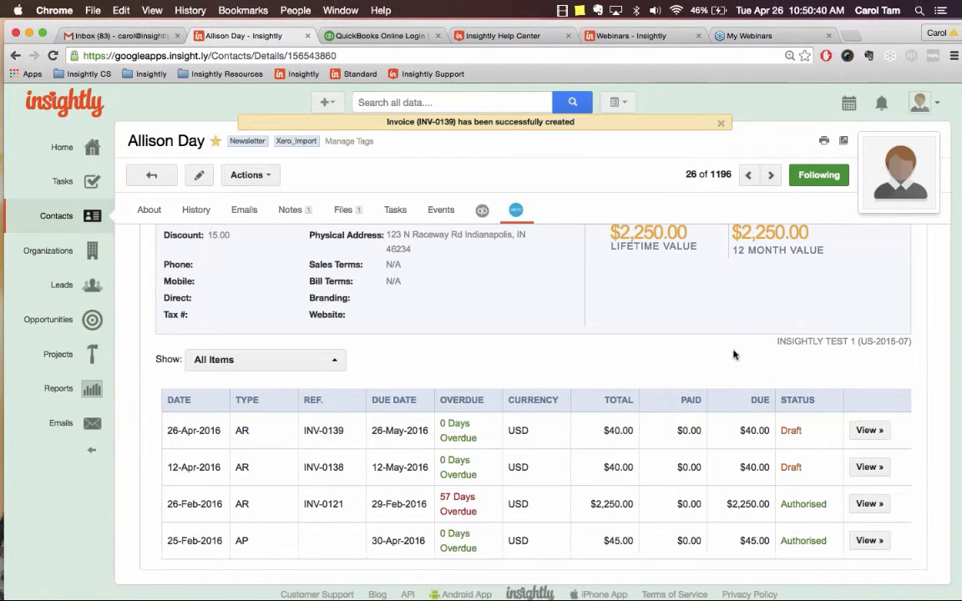
scroll(734, 355, "up", 1)
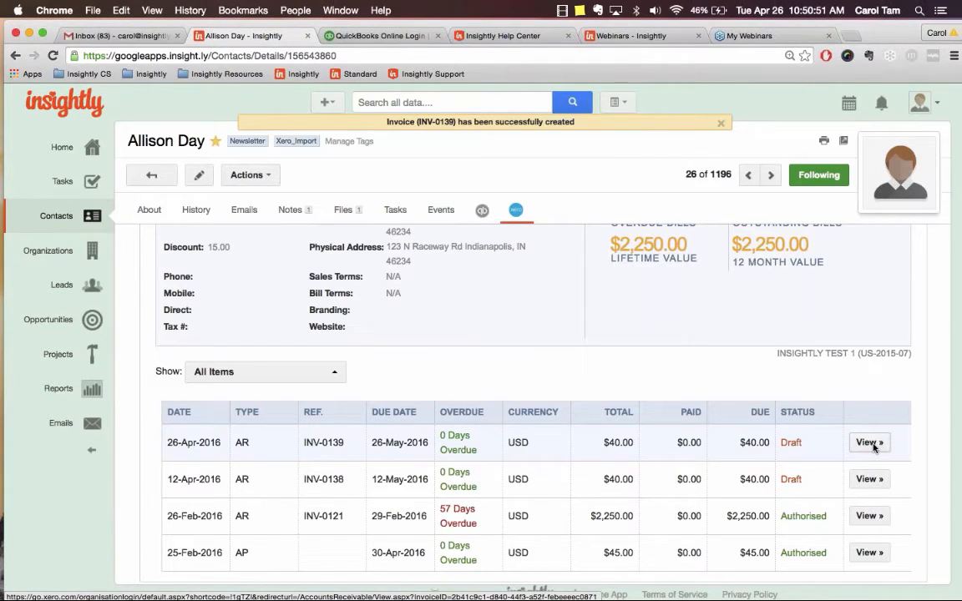
scroll(873, 448, "up", 1)
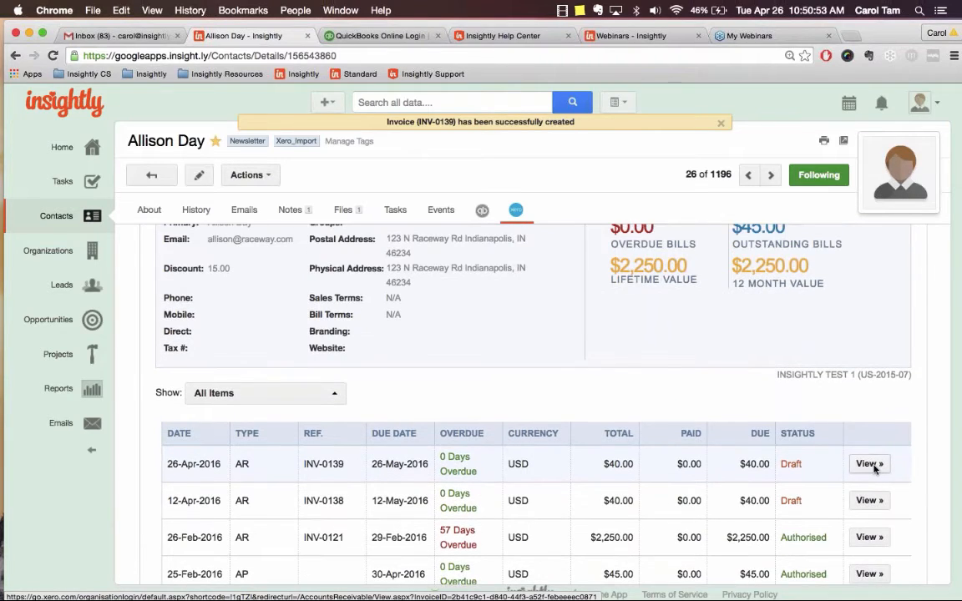
scroll(874, 459, "up", 3)
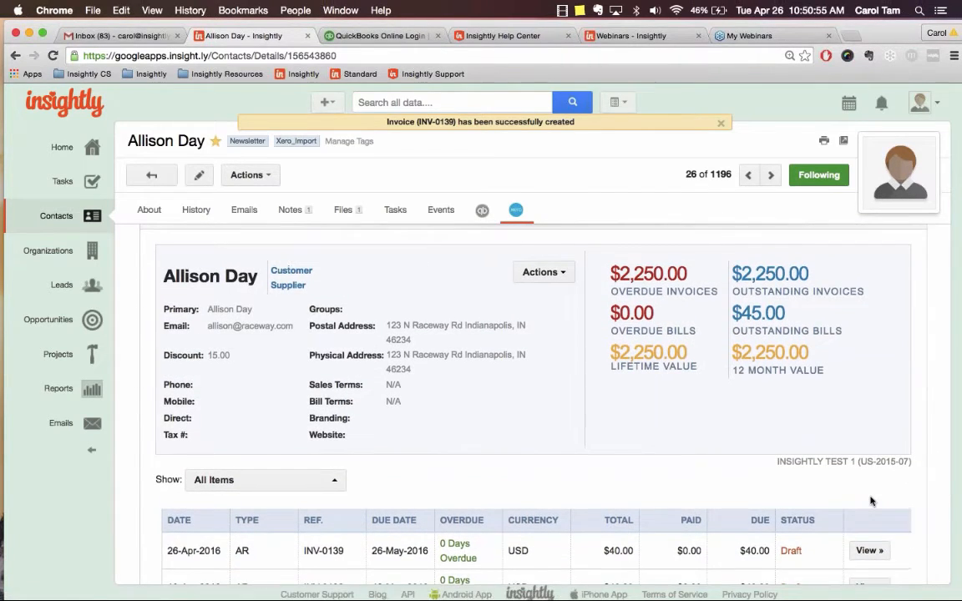
scroll(871, 498, "up", 2)
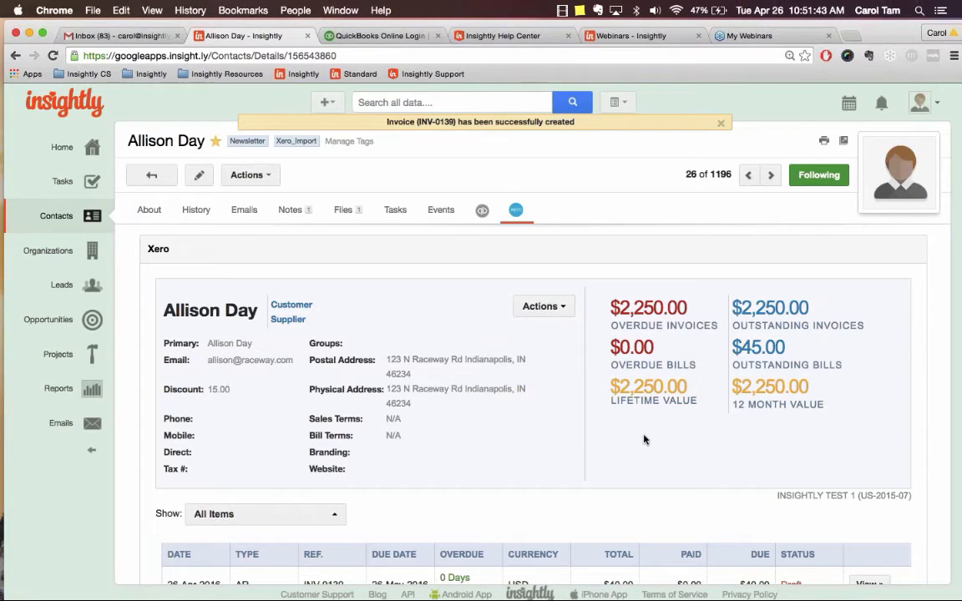
Open the 20/20 organization and examine the search and new-record options in its QuickBooks and Xero sections
left_click(70, 257)
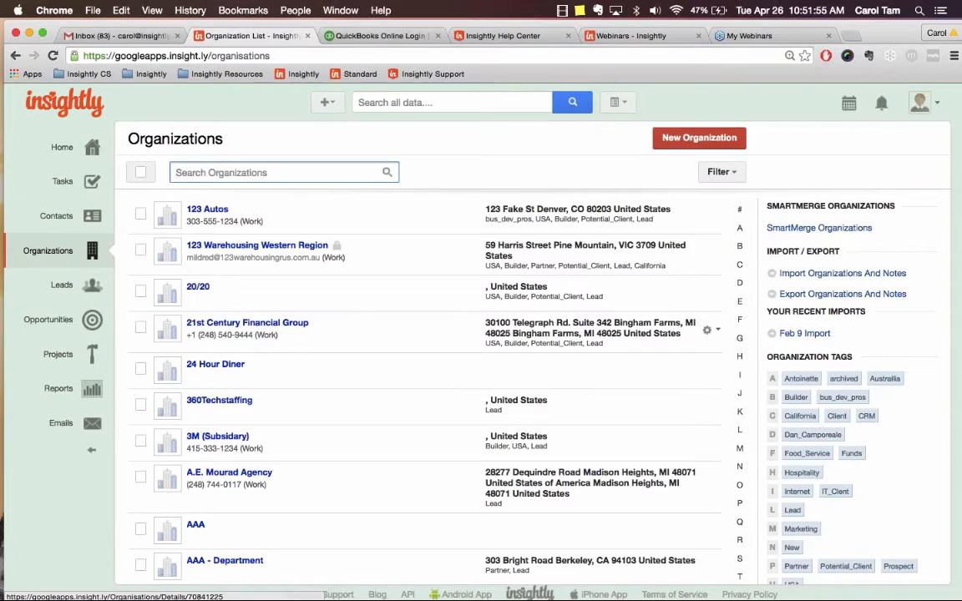
left_click(198, 286)
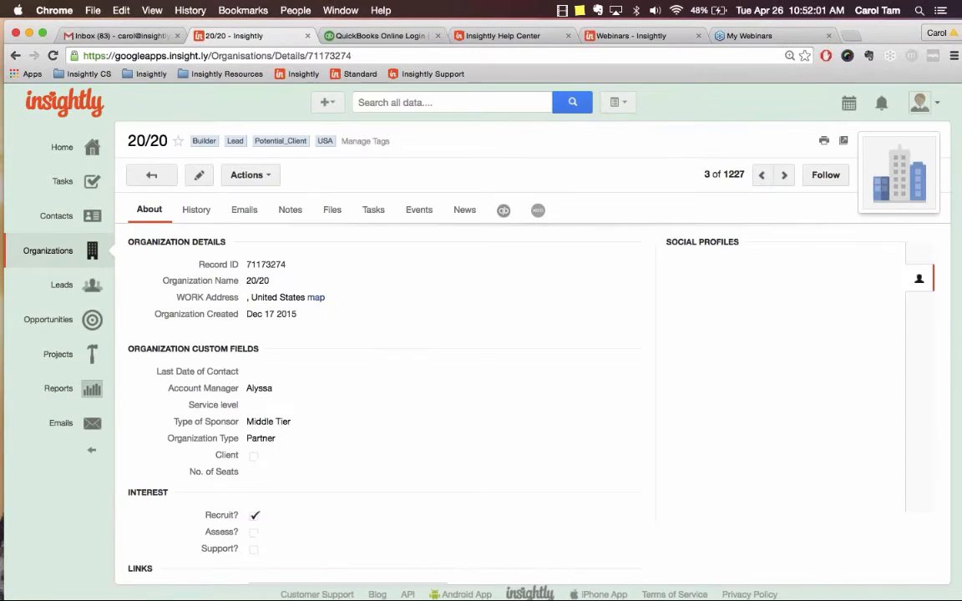
left_click(502, 210)
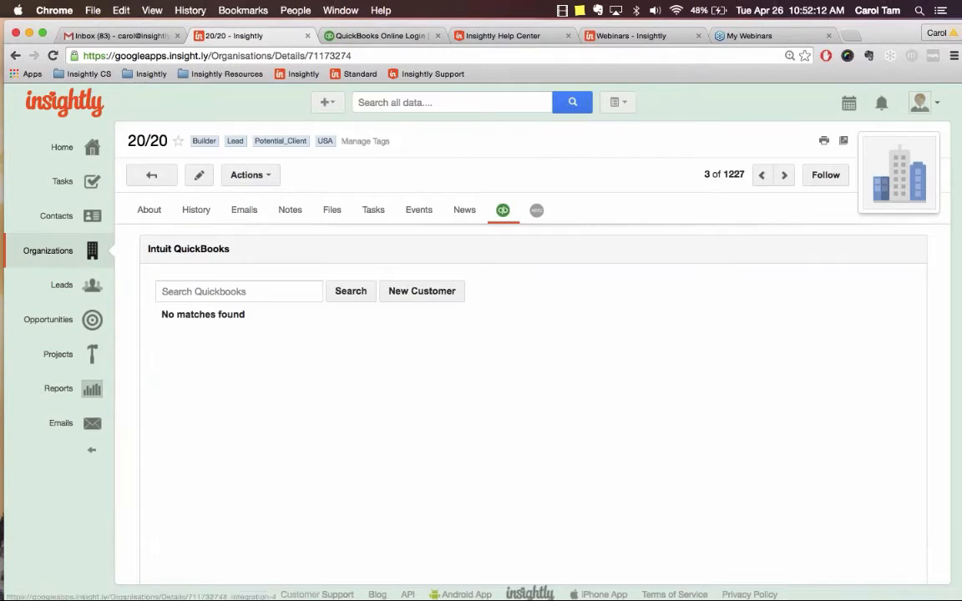
left_click(537, 210)
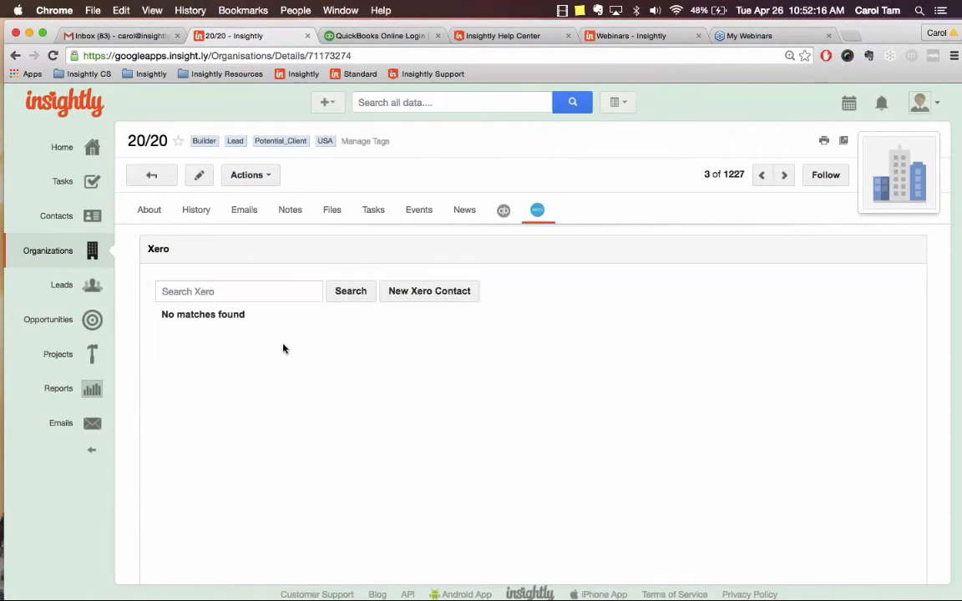
left_click(227, 295)
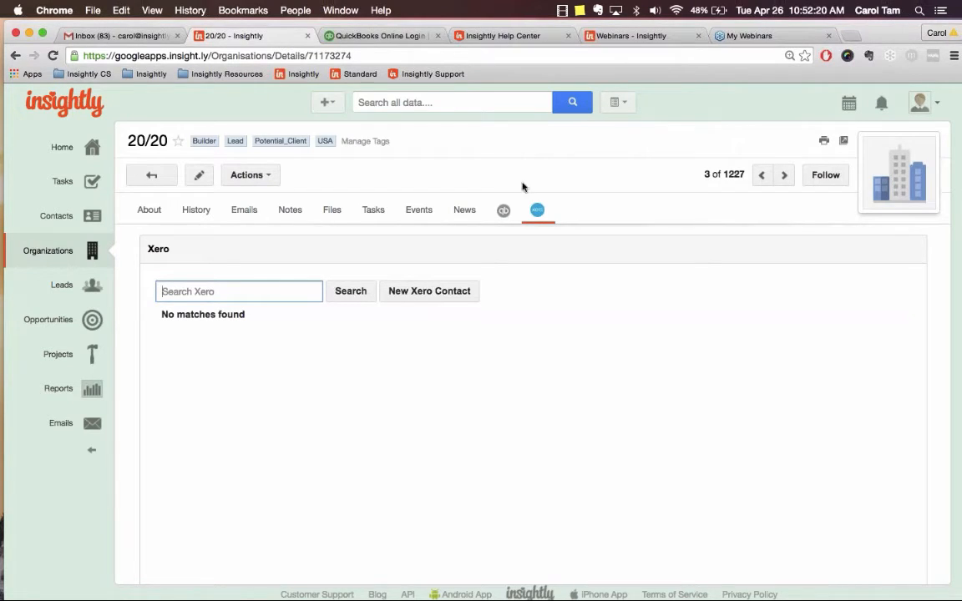
left_click(502, 210)
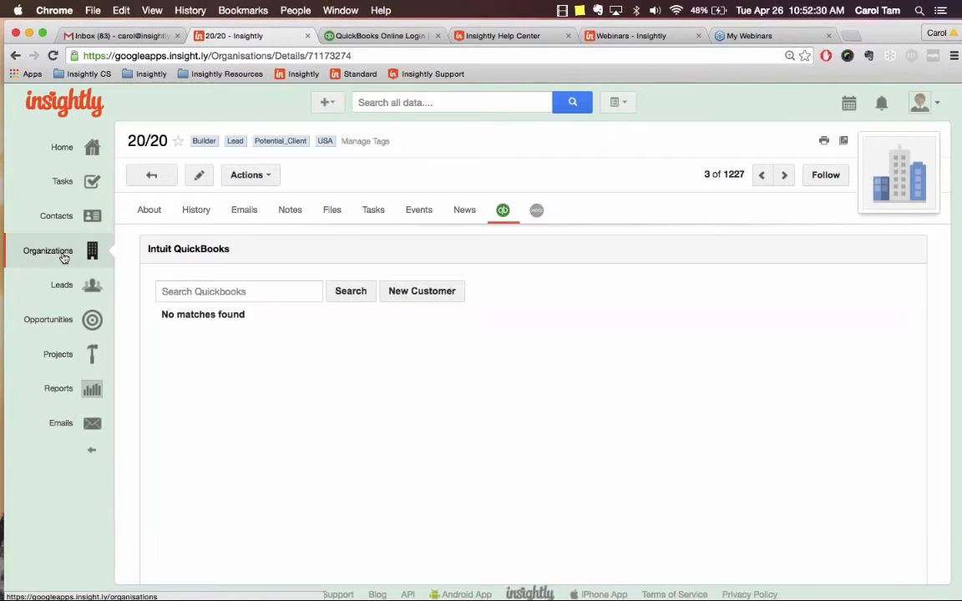
left_click_drag(162, 314, 262, 318)
left_click(262, 319)
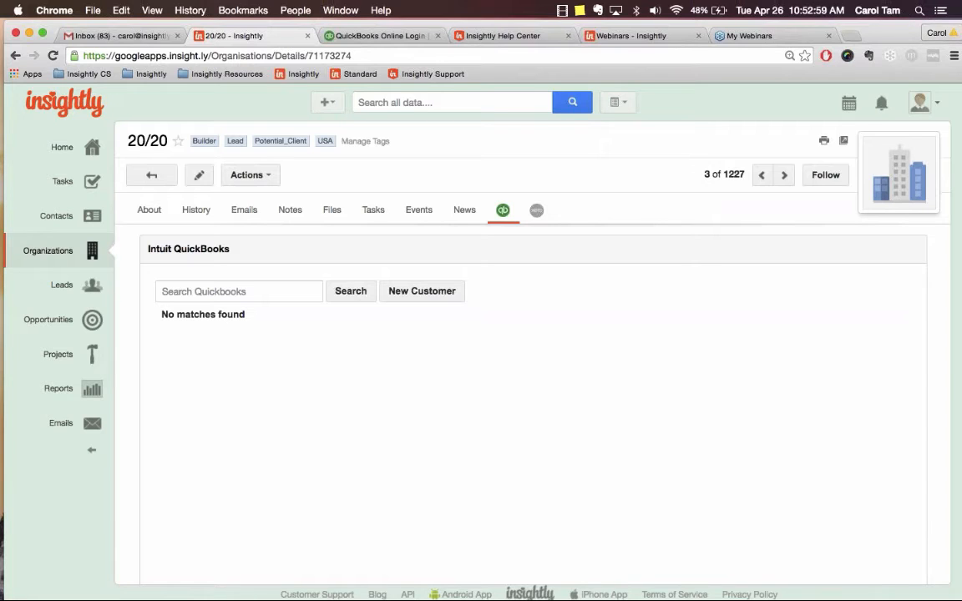
Open the starred opportunity tagged Marketing from the opportunity list and compare its QuickBooks and Xero sections, ending on QuickBooks
left_click(48, 319)
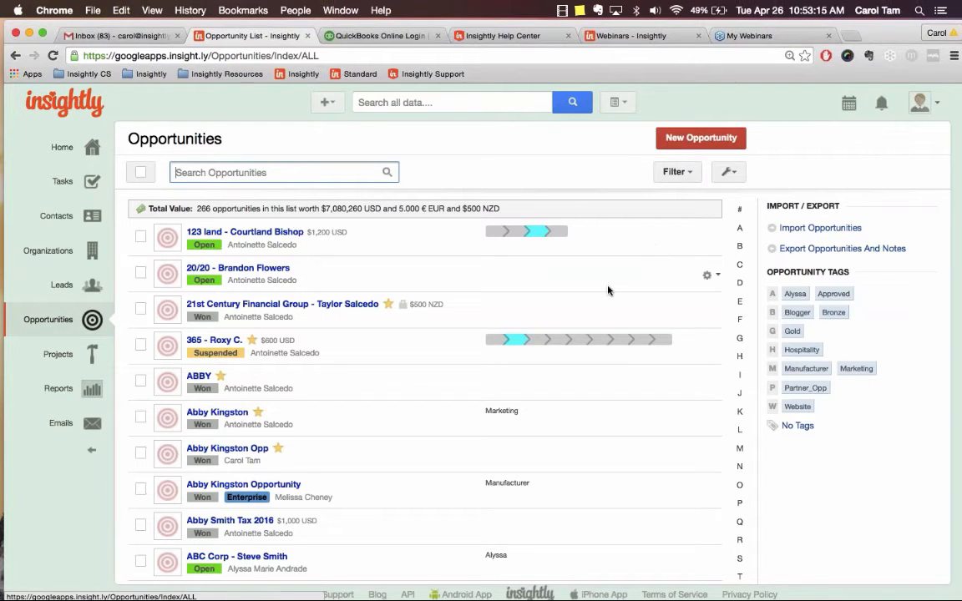
scroll(340, 417, "down", 2)
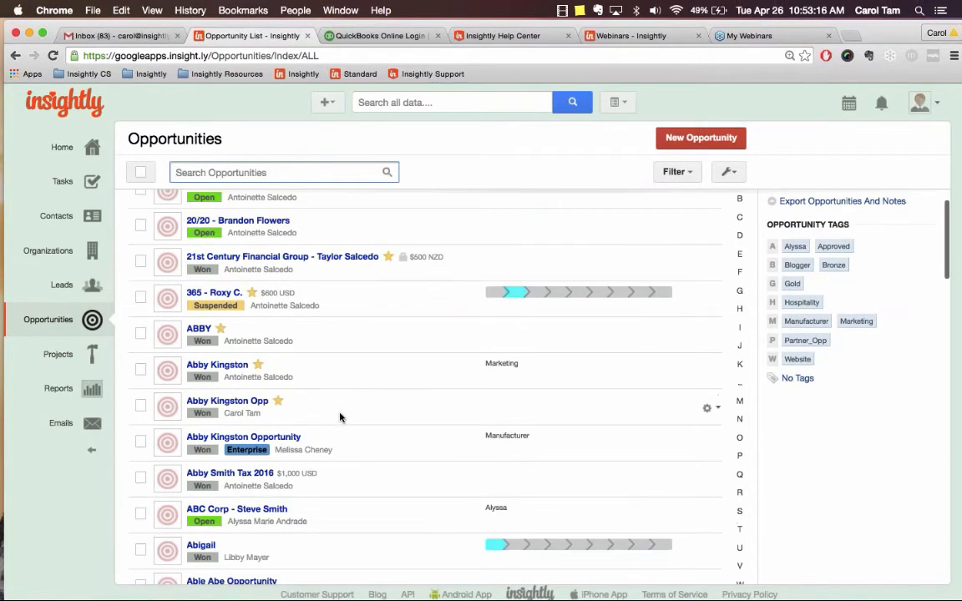
left_click(217, 365)
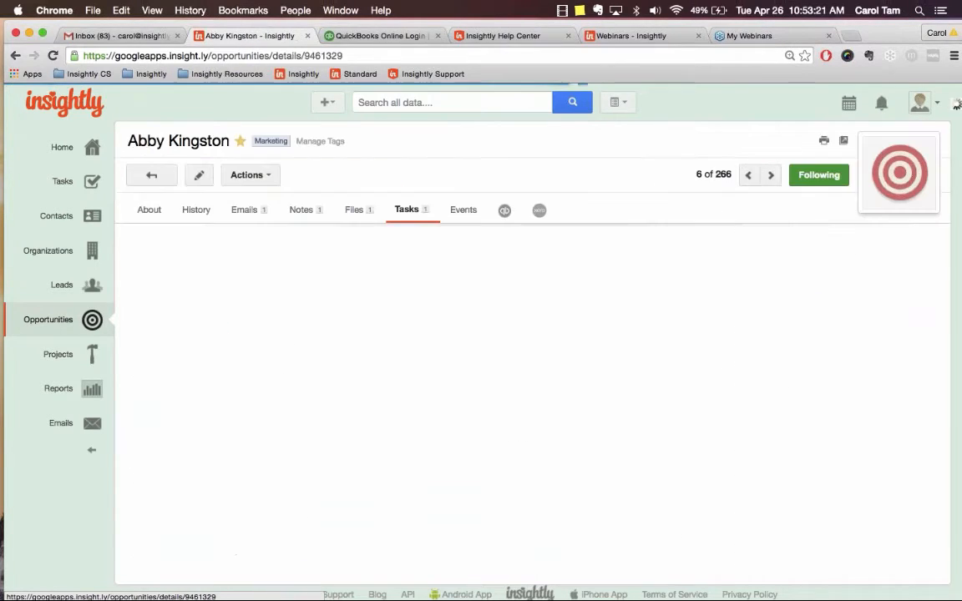
left_click(504, 209)
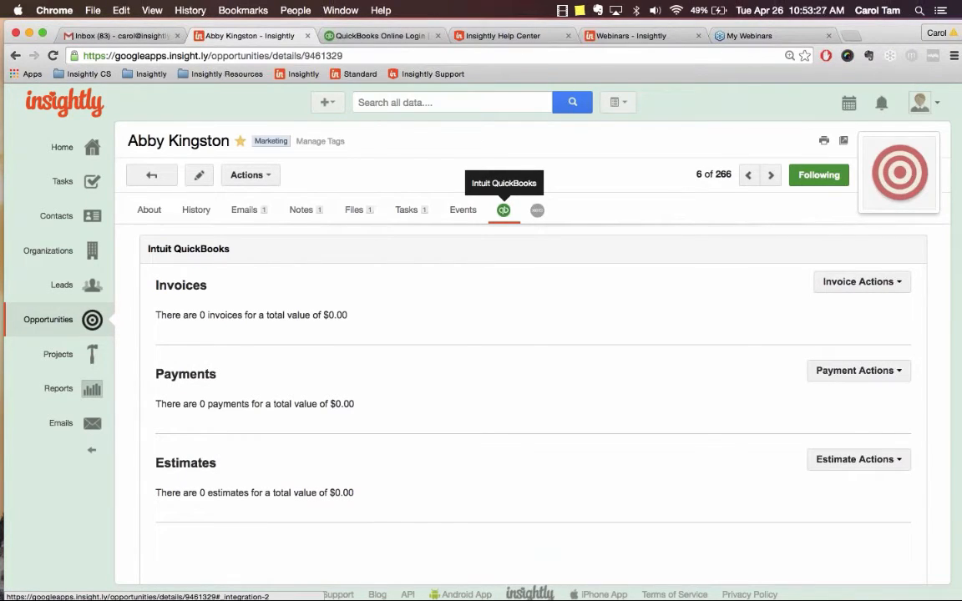
left_click(539, 212)
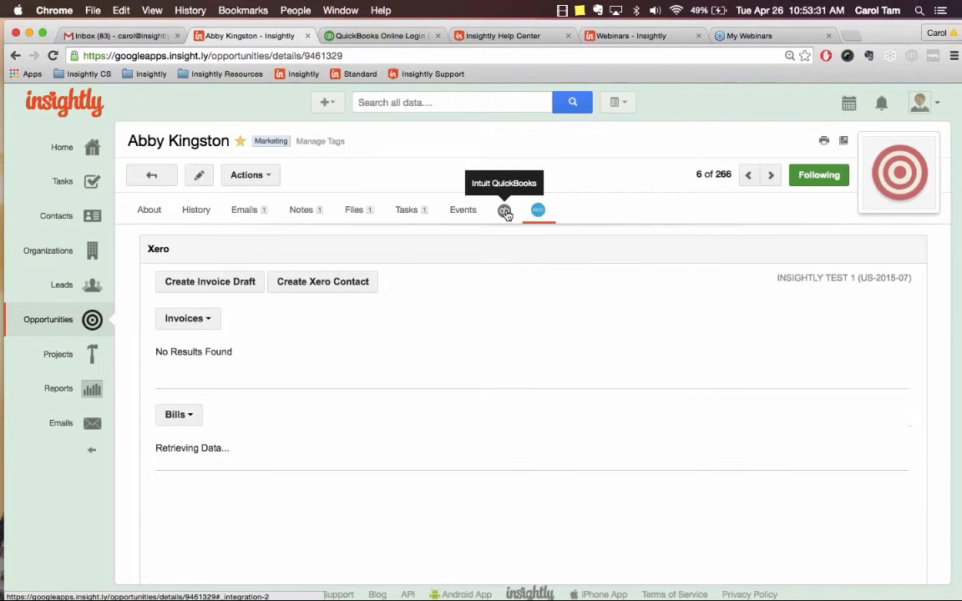
left_click(506, 211)
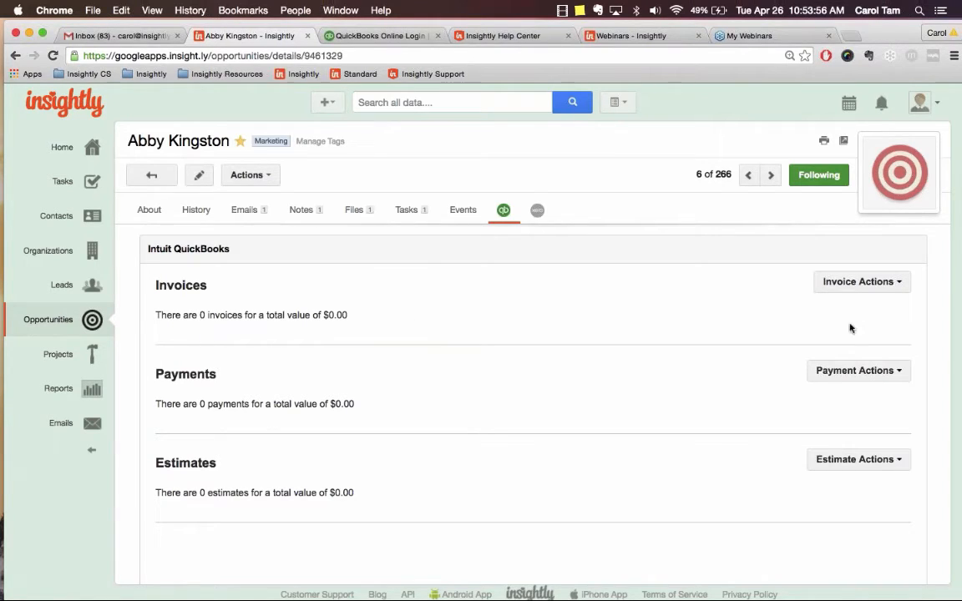
Bring up the search for QuickBooks invoices to link to the opportunity and clear its end date
left_click(899, 284)
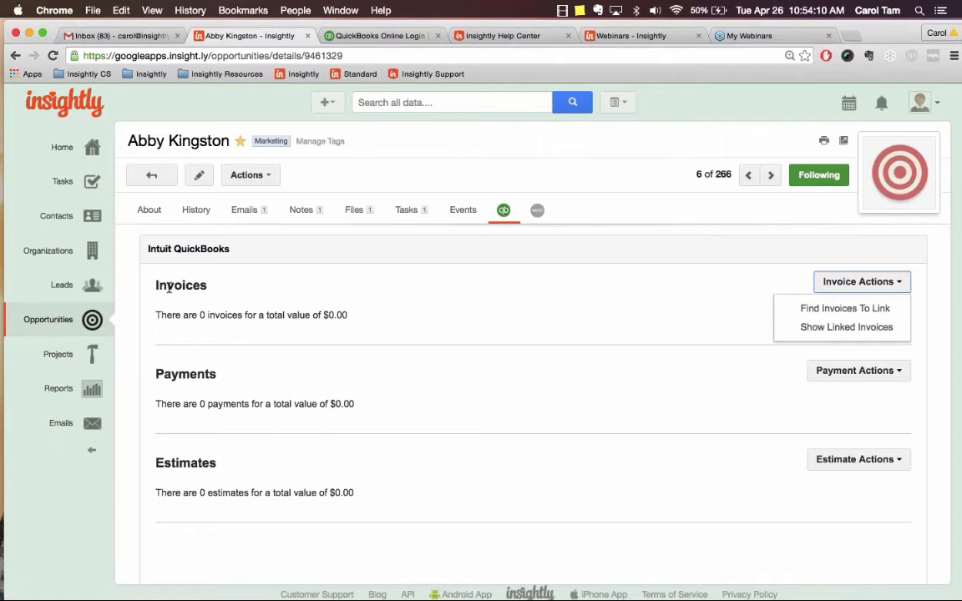
left_click(868, 314)
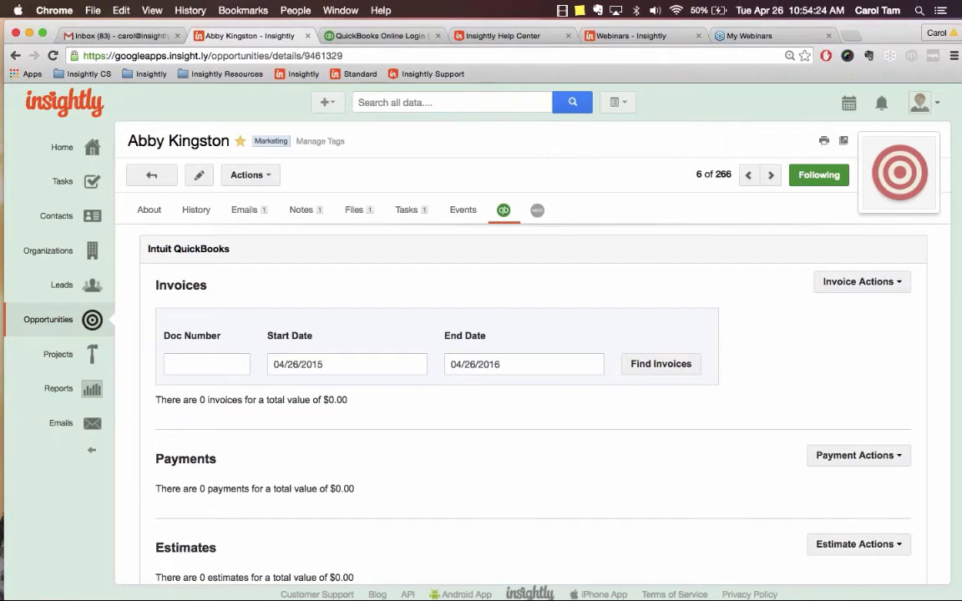
left_click(223, 362)
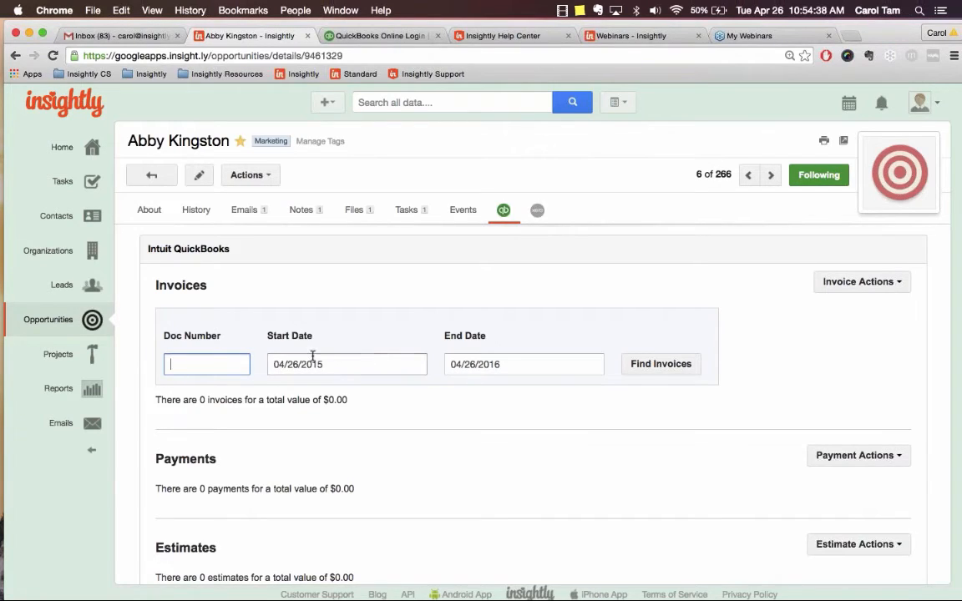
left_click(512, 362)
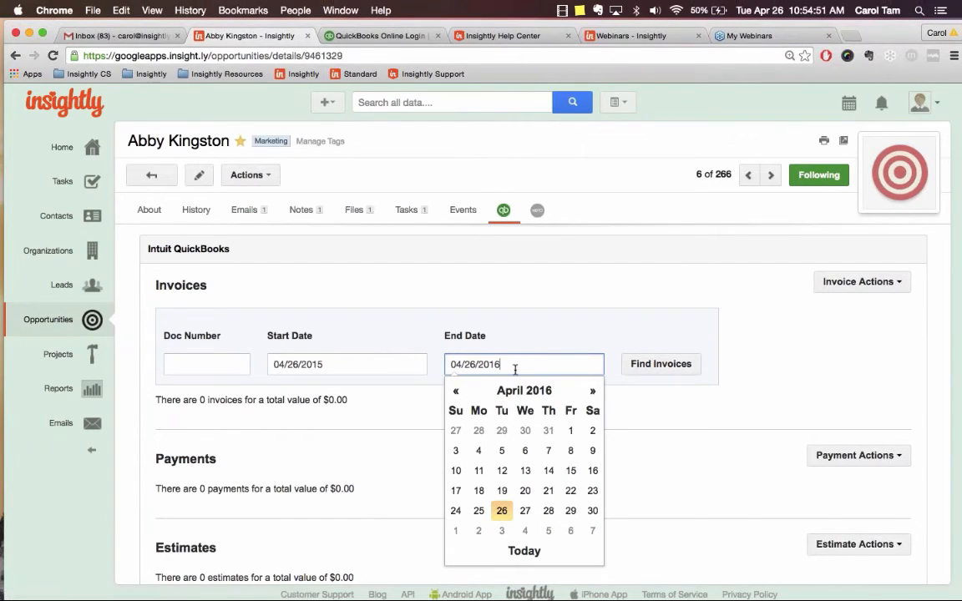
left_click_drag(506, 362, 423, 361)
key("BackSpace")
Set the invoice search's start date to 01-Mar-2016, find the invoices, and look through the unlinked invoices available for linking
left_click(284, 334)
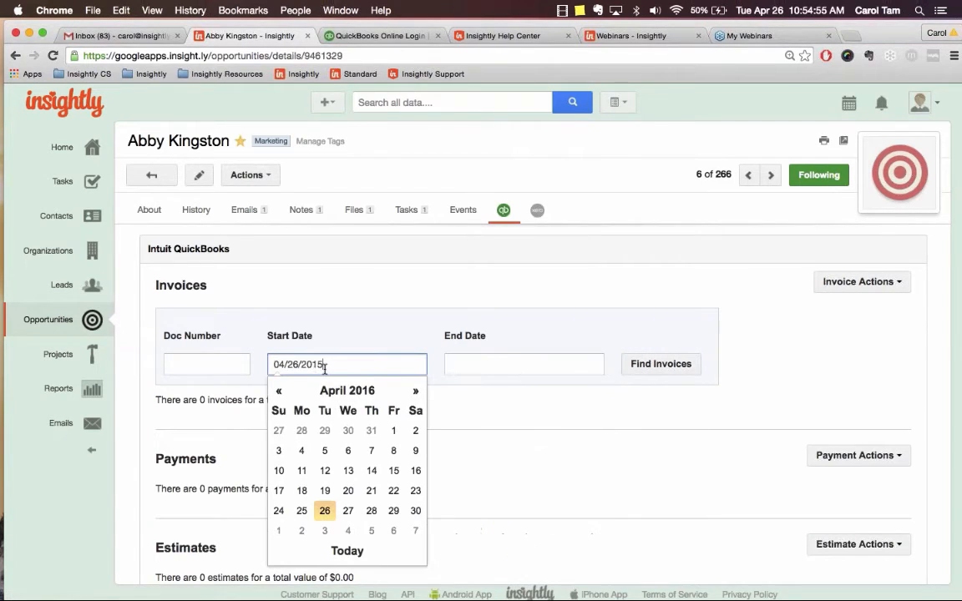
left_click(279, 390)
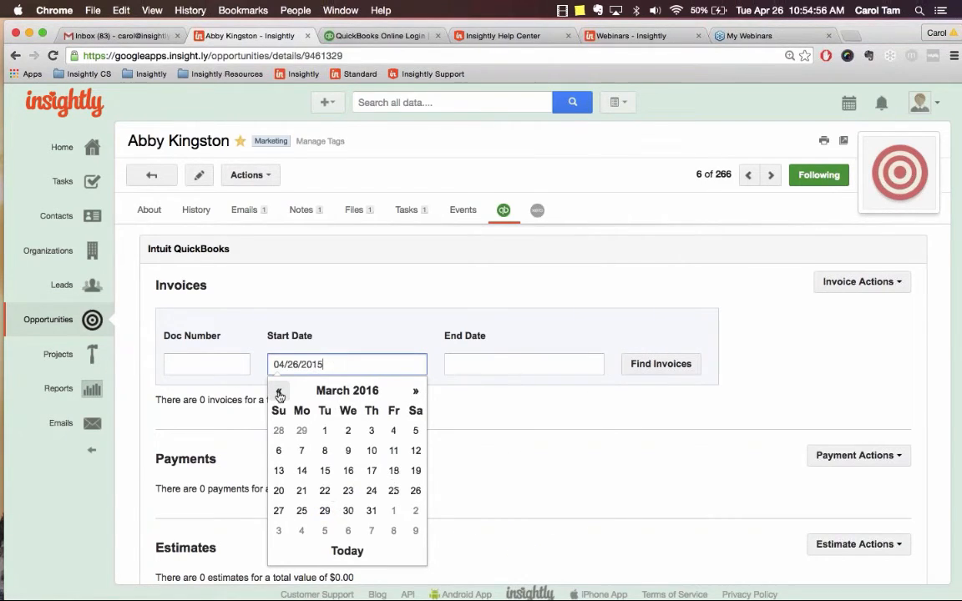
left_click(325, 430)
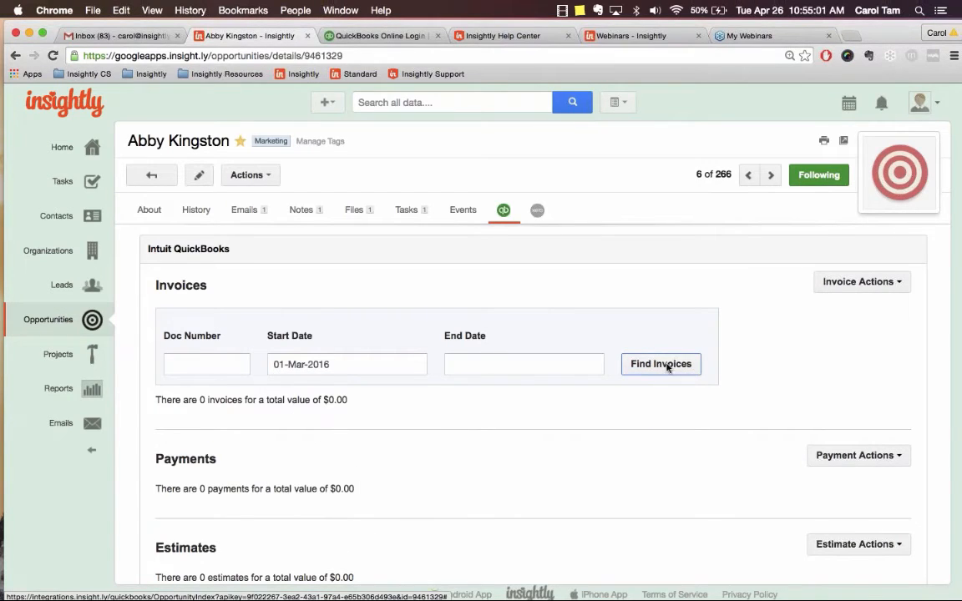
left_click(671, 366)
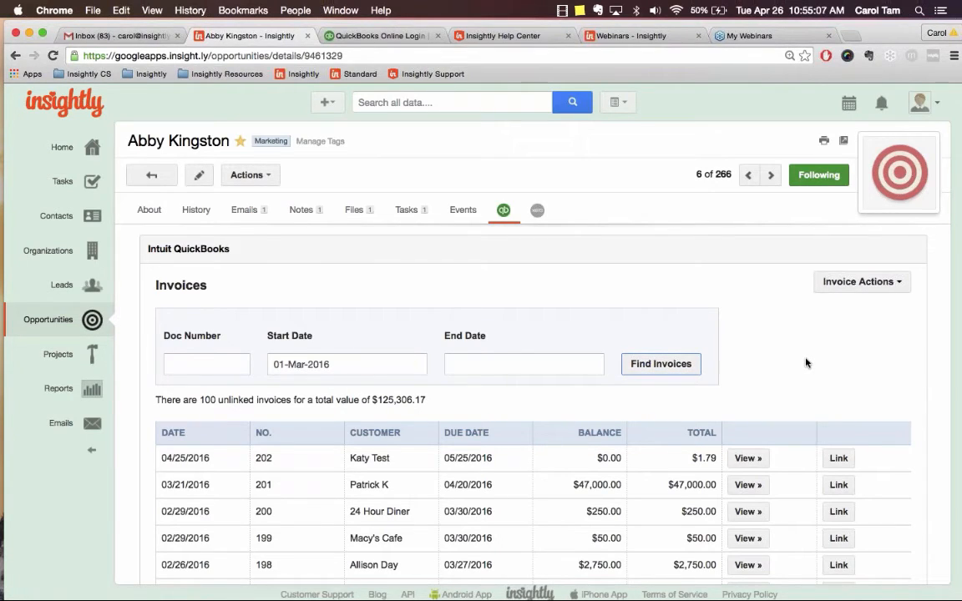
scroll(805, 363, "down", 2)
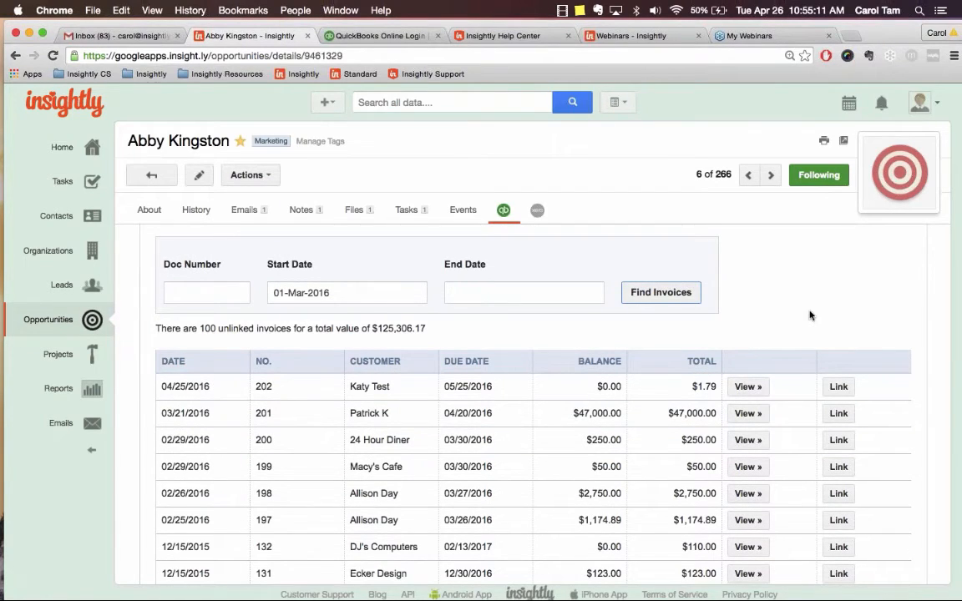
scroll(803, 305, "down", 1)
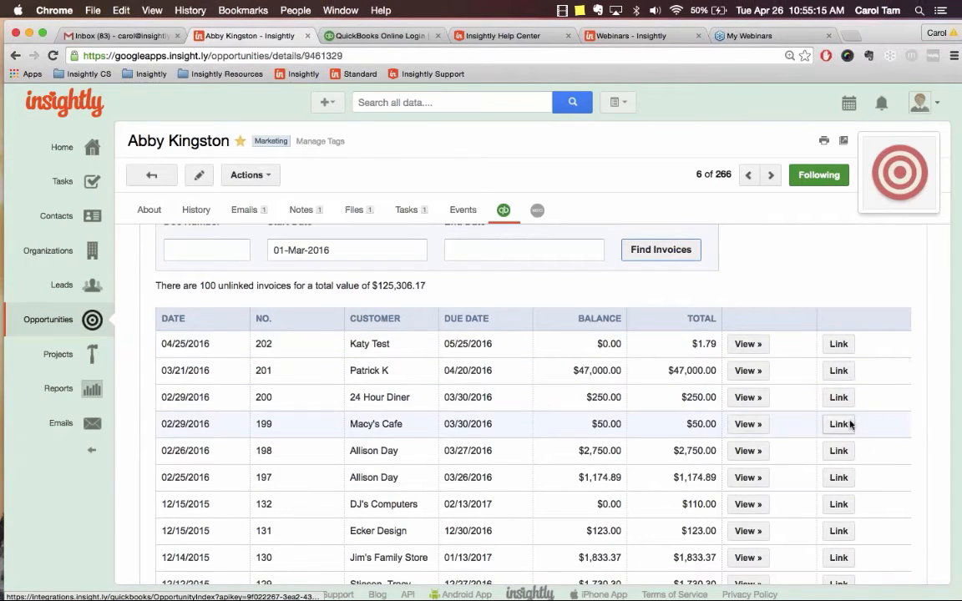
Look through the unlinked QuickBooks invoices and link the one dated 02/26/2016 for $2,750.00 to the opportunity
scroll(843, 451, "down", 3)
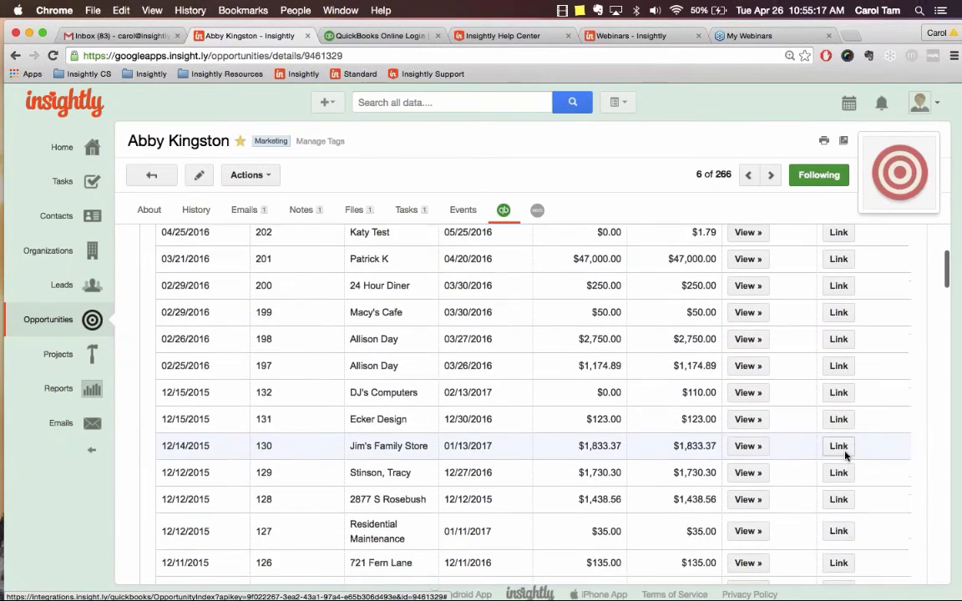
scroll(845, 454, "down", 2)
scroll(845, 453, "up", 1)
scroll(845, 455, "up", 3)
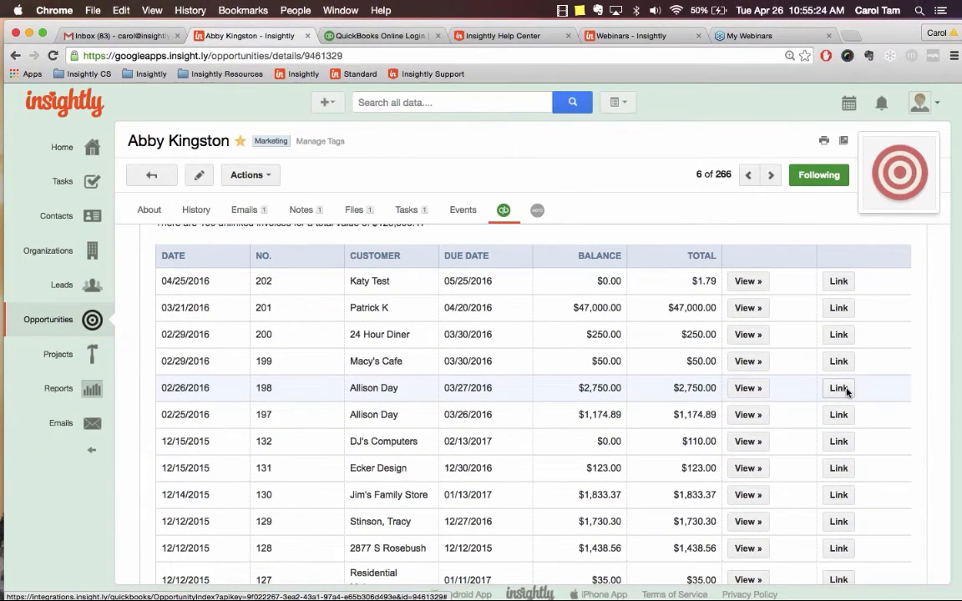
left_click(839, 389)
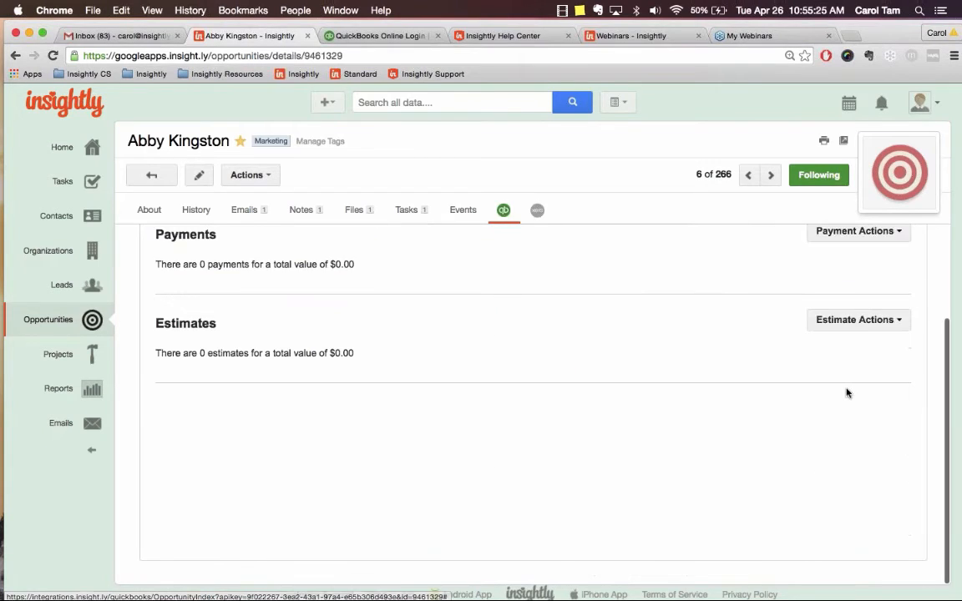
scroll(623, 401, "up", 2)
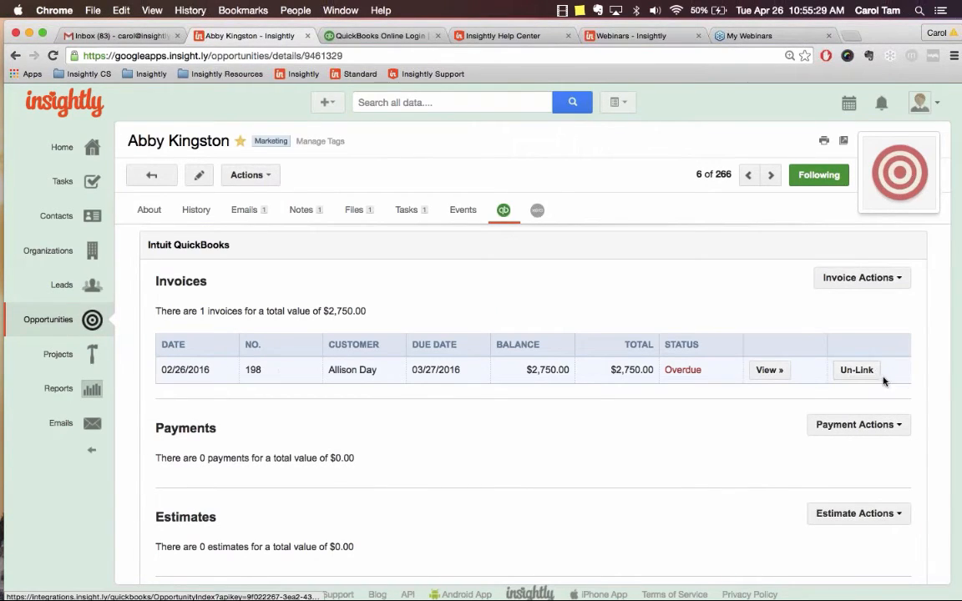
Show the opportunity's linked QuickBooks payments and bring up the search for payments to link
left_click(863, 426)
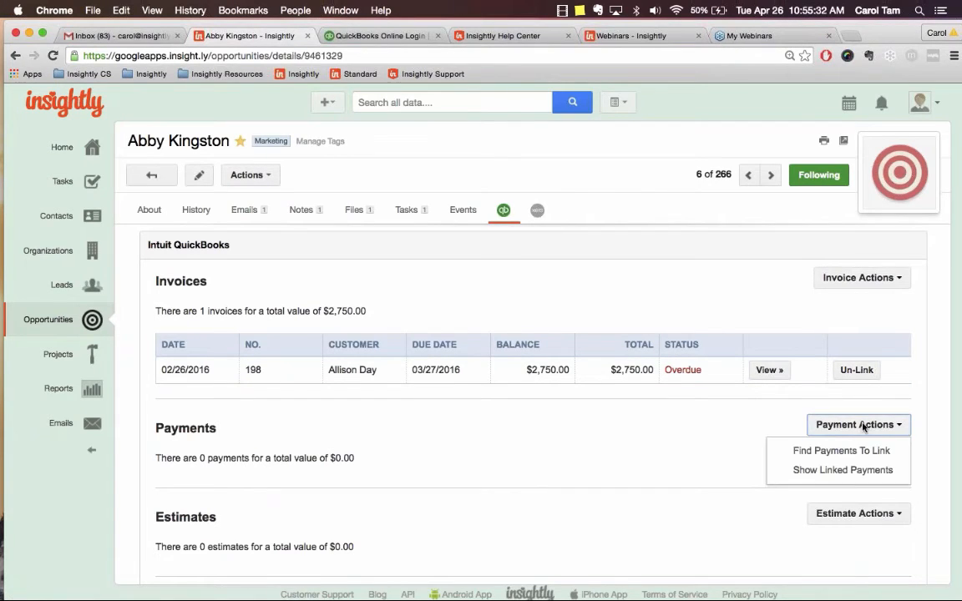
left_click(823, 471)
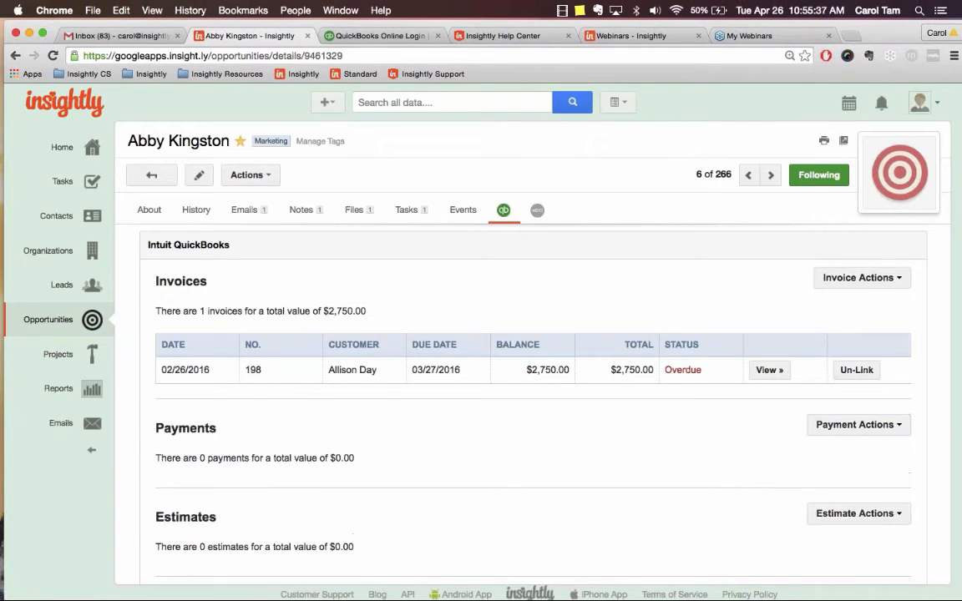
left_click(869, 424)
left_click(818, 451)
scroll(292, 446, "down", 1)
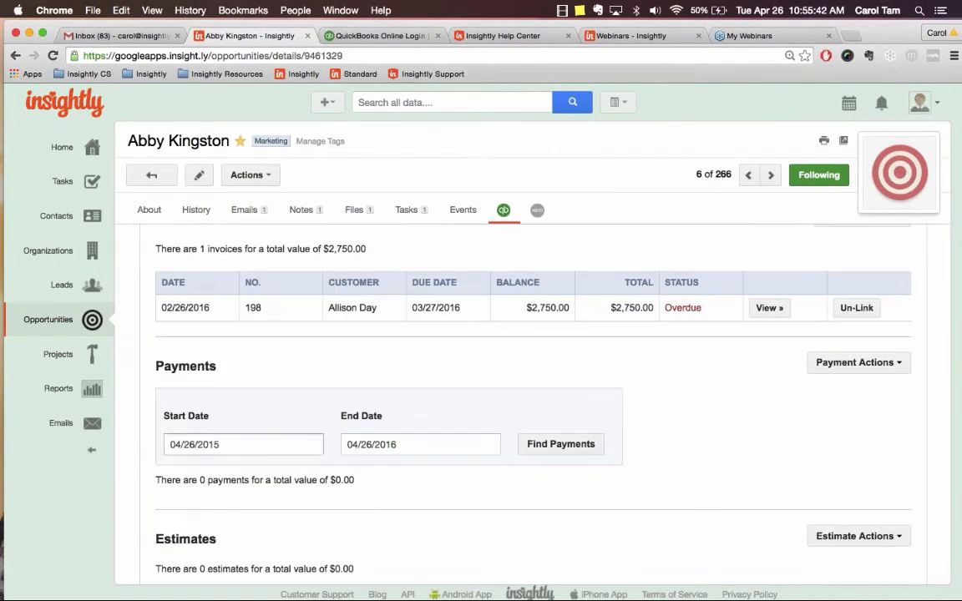
Set the payment search's start date to 01-Mar-2016, clear its end date, and find the payments
left_click(247, 451)
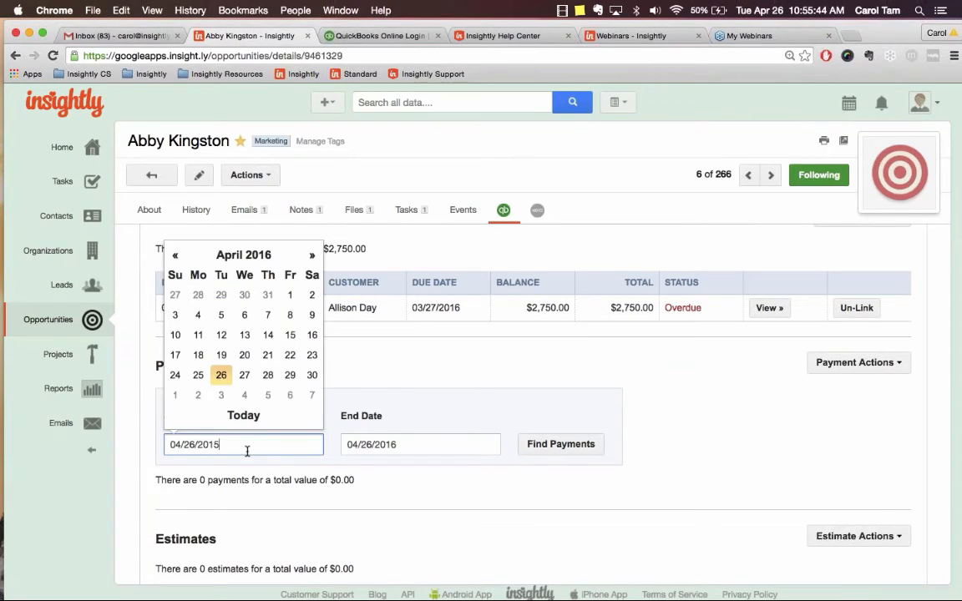
left_click(175, 255)
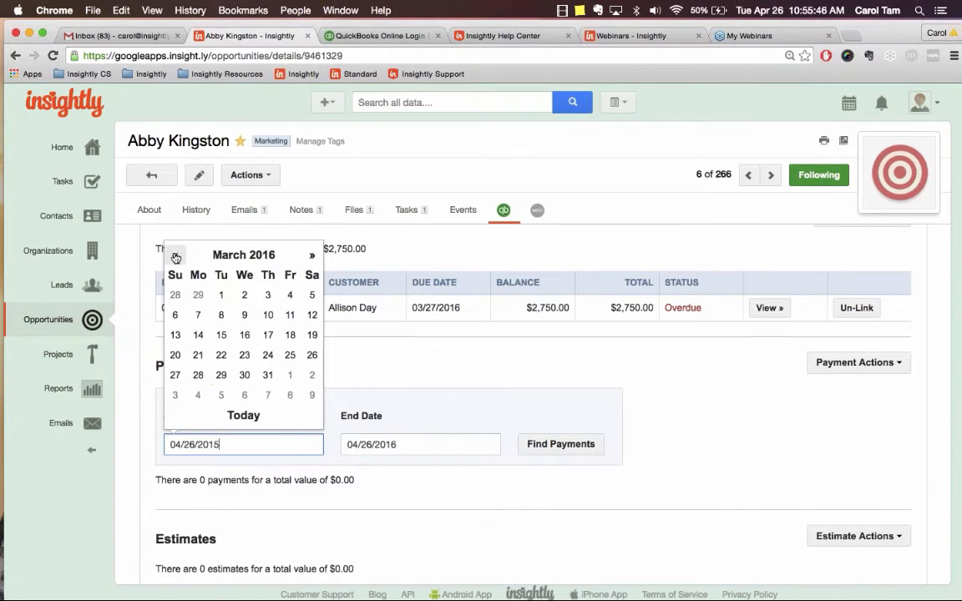
left_click(220, 295)
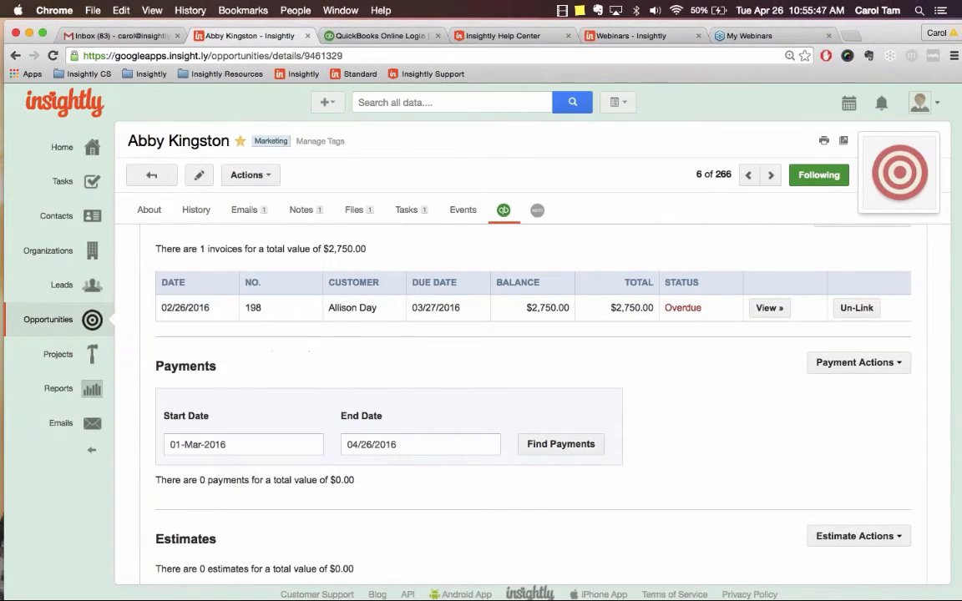
left_click(473, 447)
left_click(574, 451)
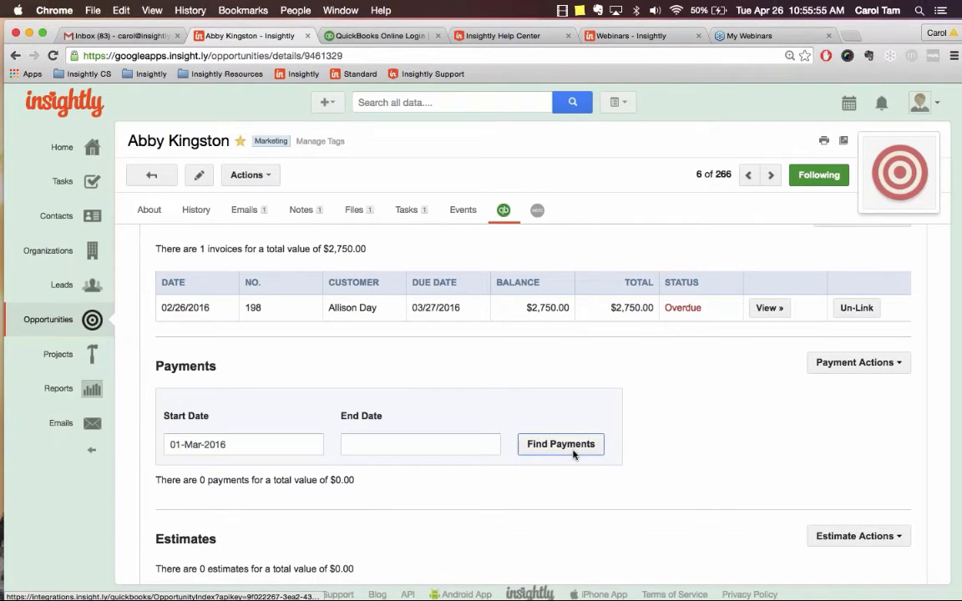
Link the $40.00 Adam's Candy Shop payment dated 12/15/2015 to the opportunity
scroll(710, 408, "down", 3)
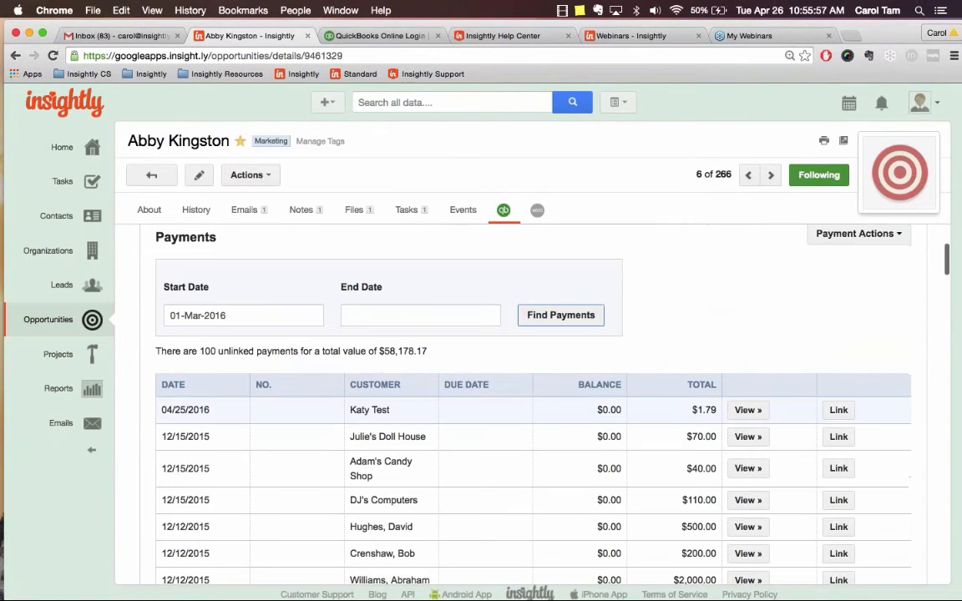
left_click(838, 468)
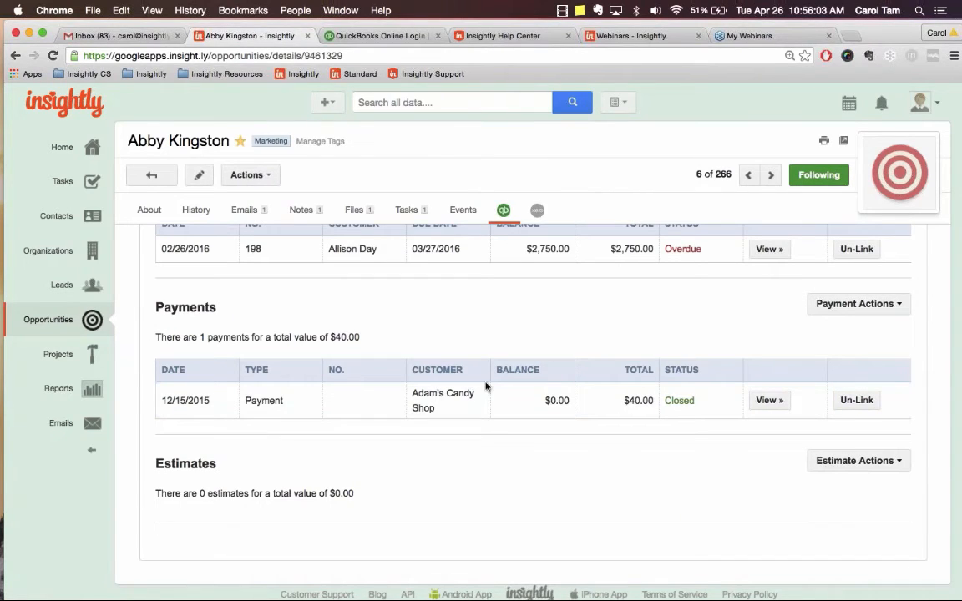
scroll(704, 382, "up", 1)
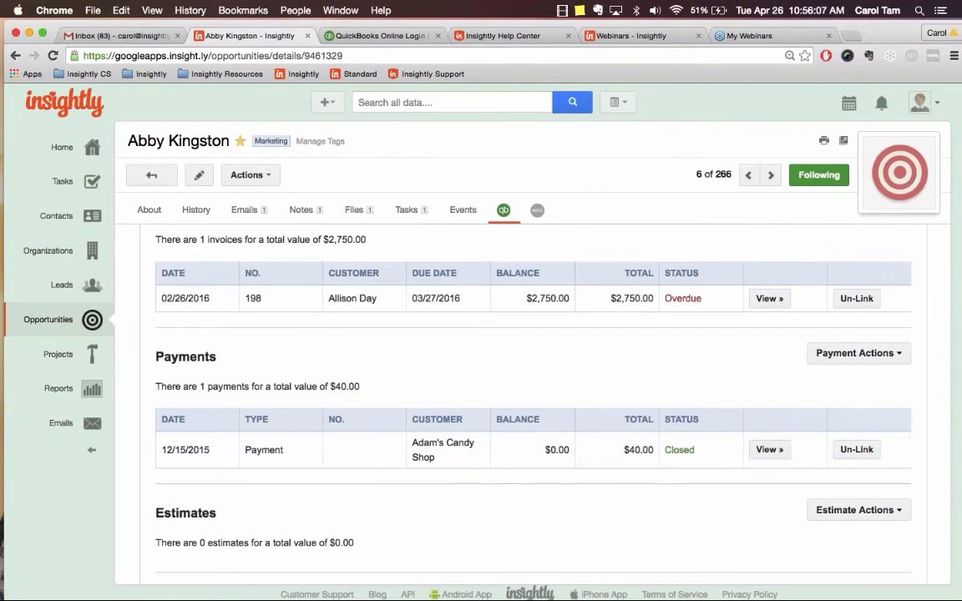
Bring up the search for QuickBooks estimates to link, set its start date to 01-Mar-2016, and clear its end date
left_click(877, 509)
left_click(851, 553)
scroll(794, 547, "down", 2)
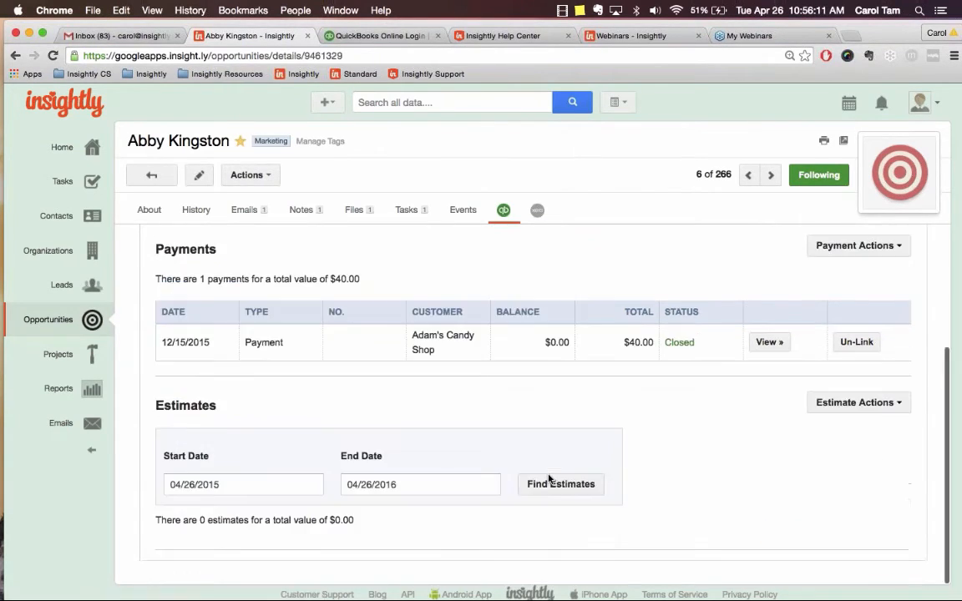
left_click(265, 485)
left_click(223, 334)
left_click(401, 485)
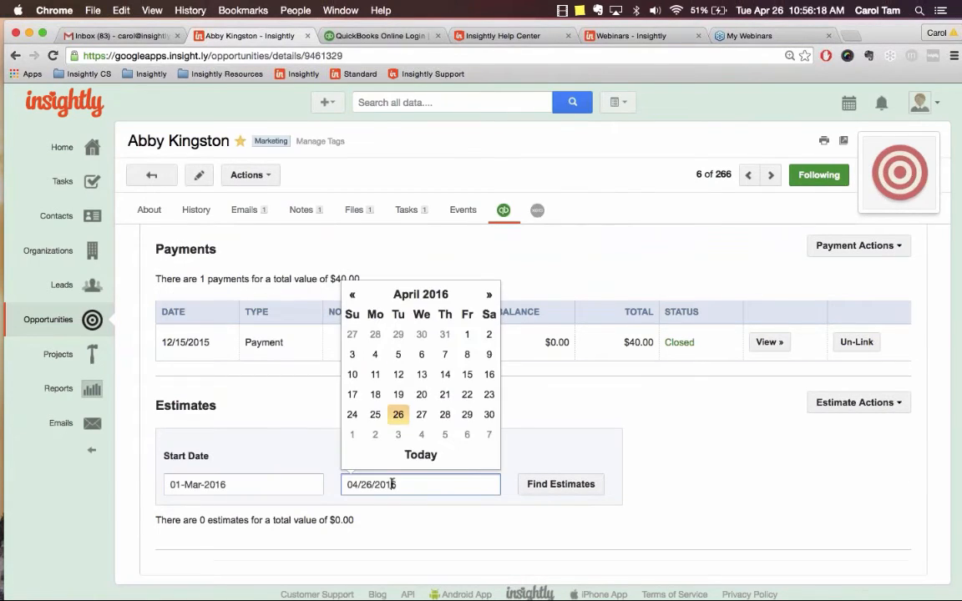
left_click_drag(406, 485, 343, 486)
key("BackSpace")
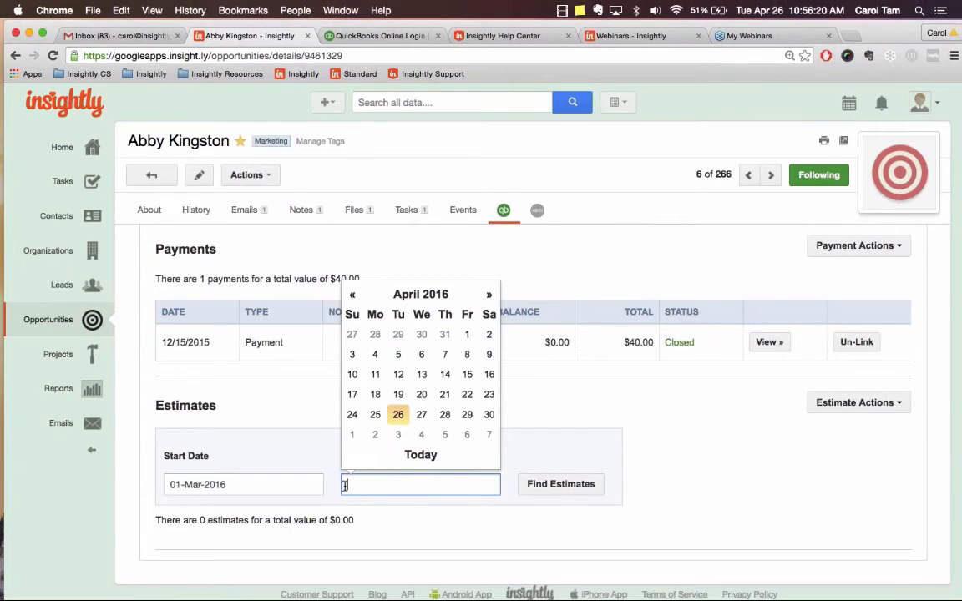
Find the unlinked estimates and link the one dated 06/05/2015 for $867.00 to the opportunity
left_click(556, 487)
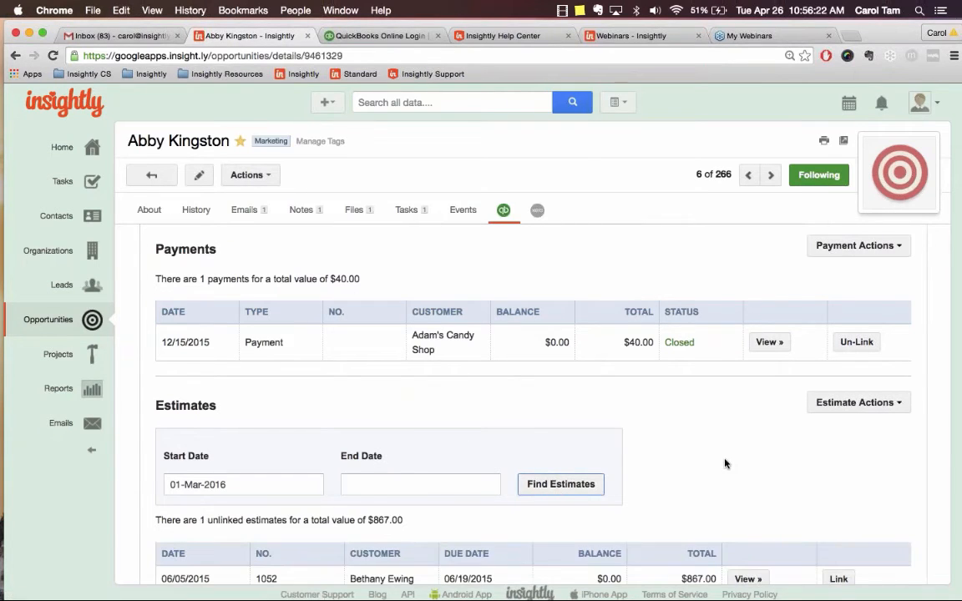
scroll(723, 462, "down", 2)
left_click(839, 520)
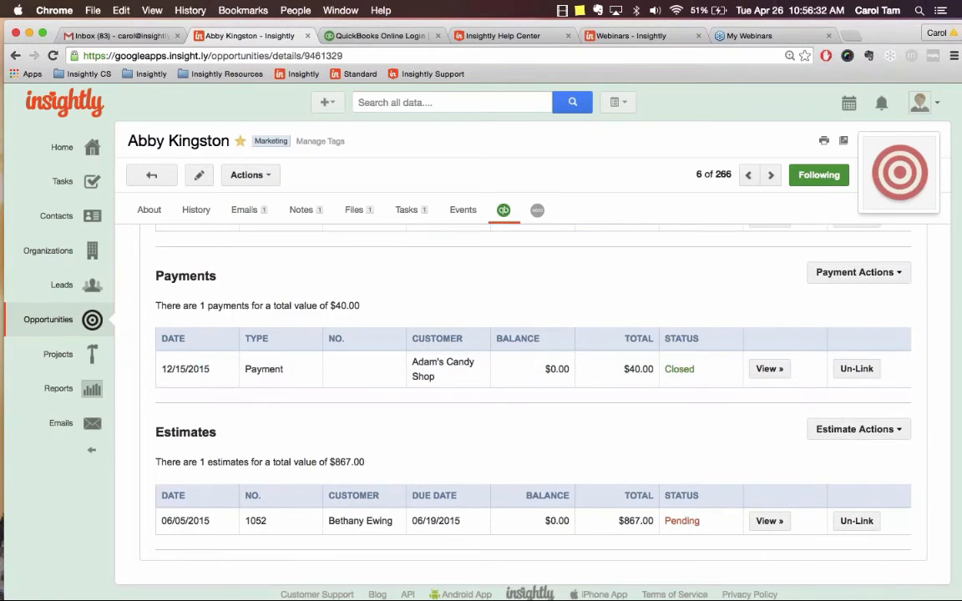
Bring up the QuickBooks search for invoices to link again and examine its Doc Number criterion
scroll(534, 401, "up", 3)
scroll(687, 438, "up", 1)
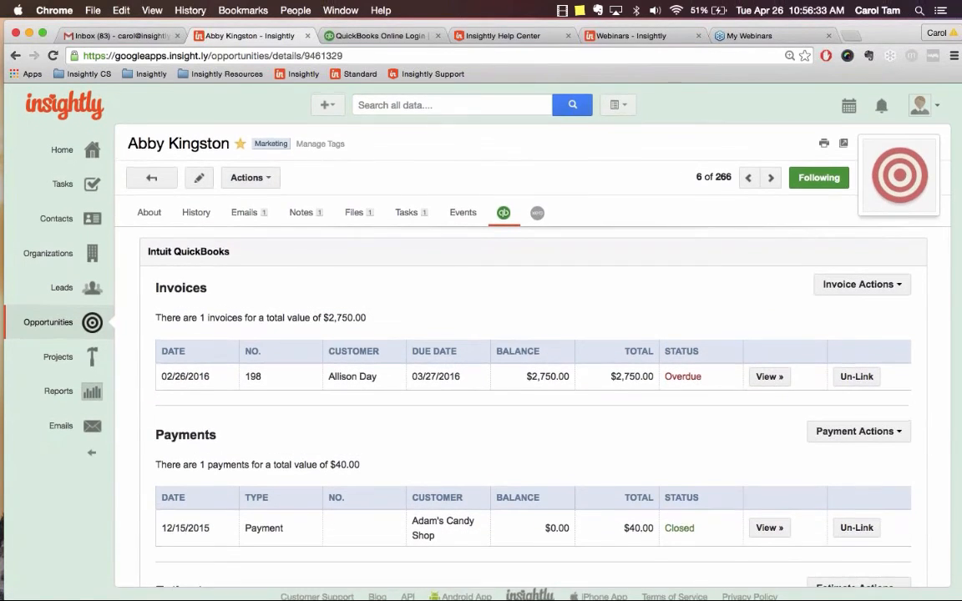
left_click(828, 282)
left_click(832, 309)
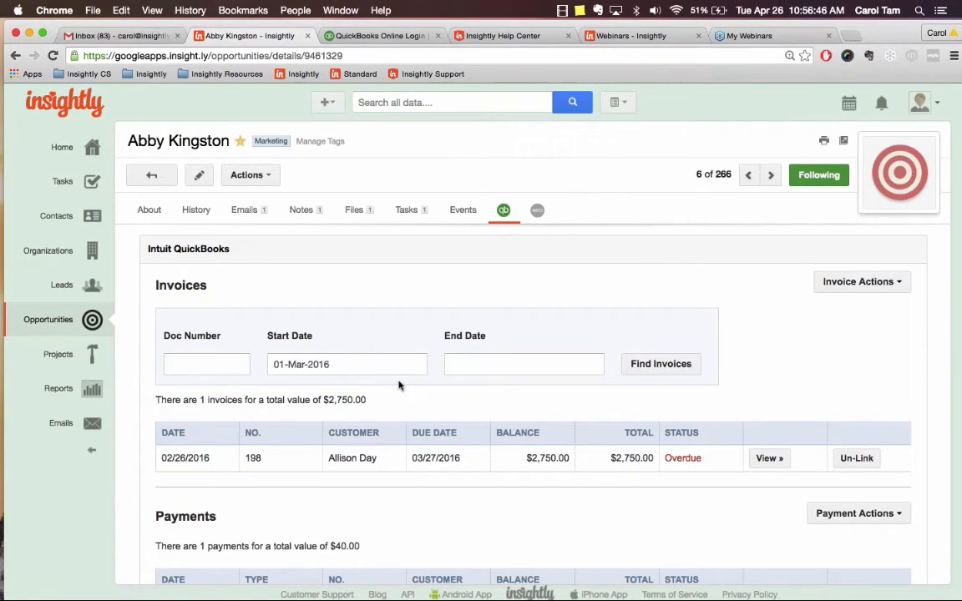
left_click(207, 361)
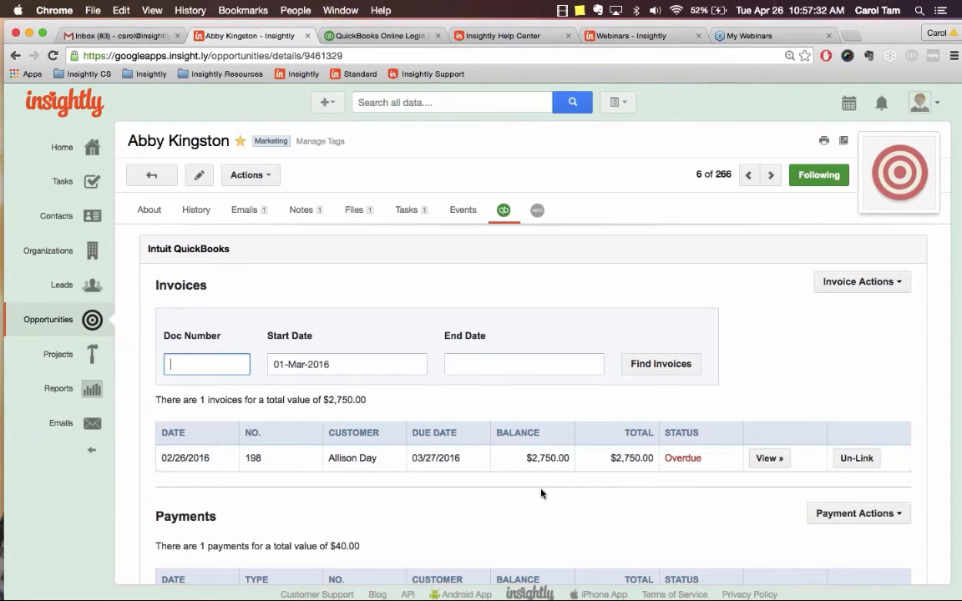
Switch to the opportunity's Xero section and bring up the search for Xero invoices to link
left_click(537, 211)
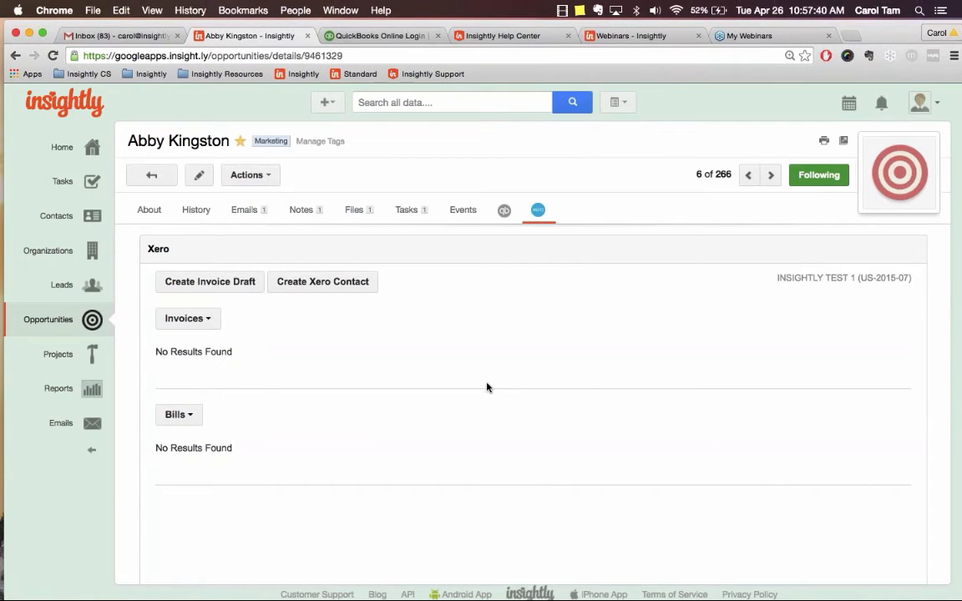
left_click(188, 318)
left_click(225, 344)
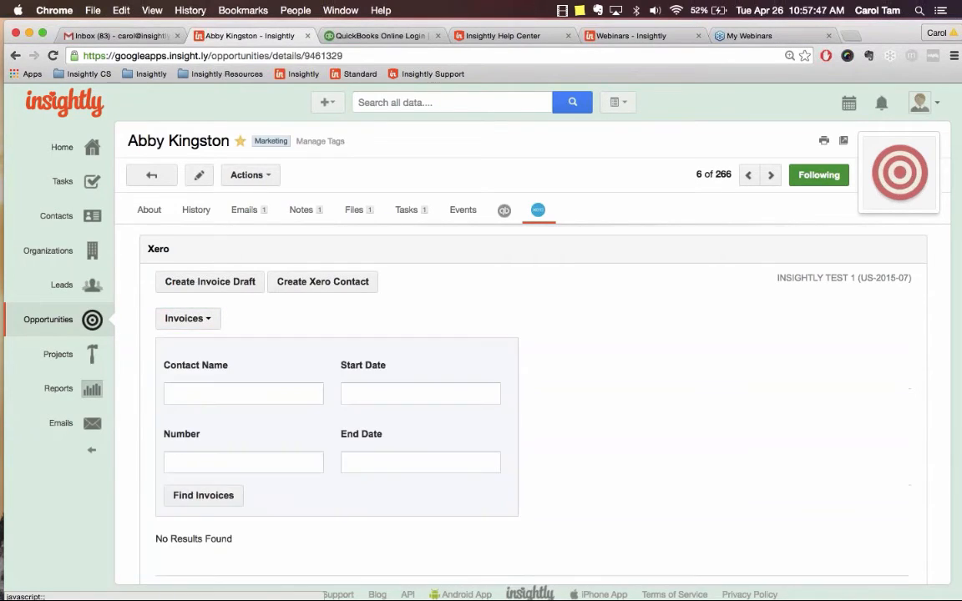
left_click(202, 319)
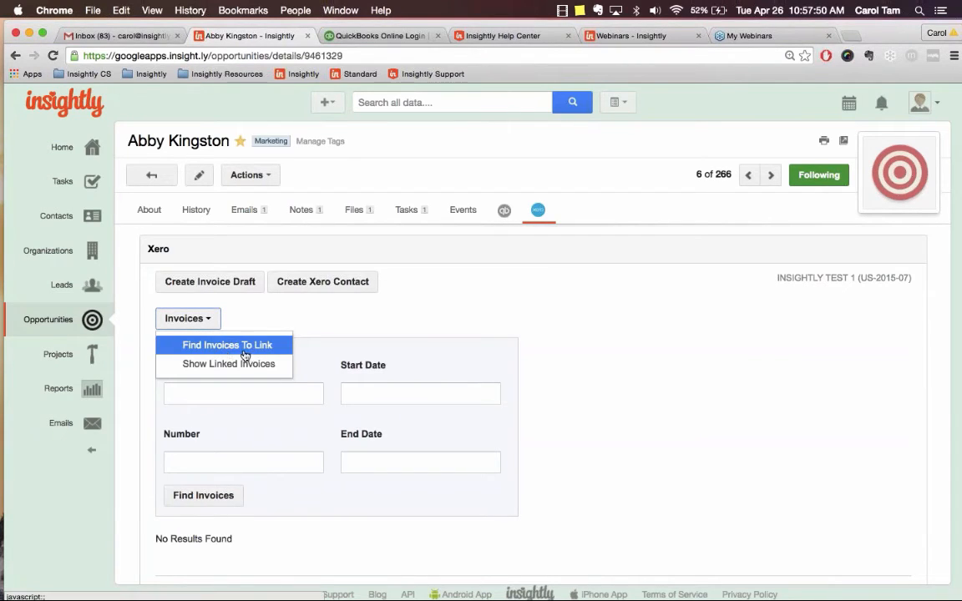
left_click(309, 332)
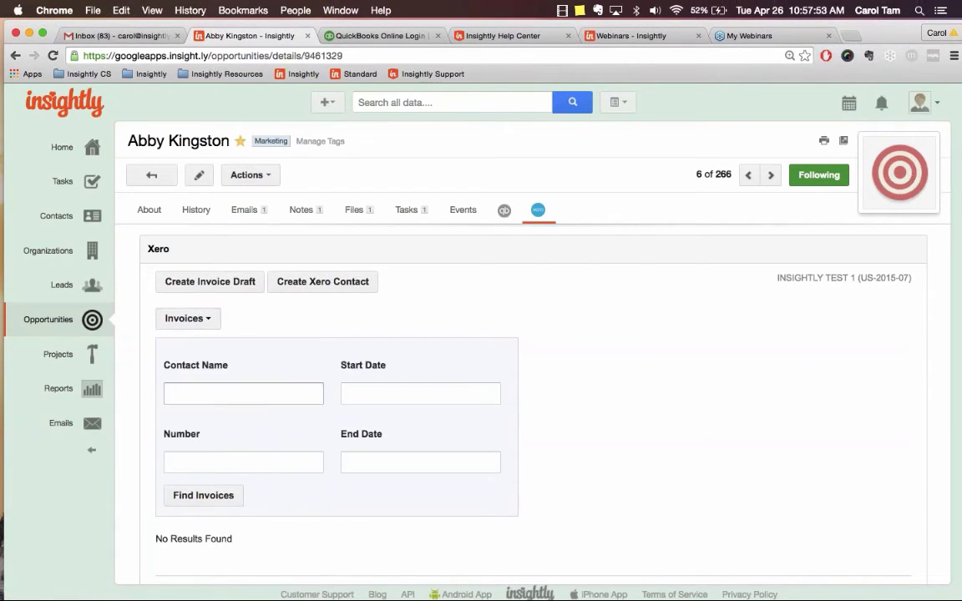
Set the Xero invoice search's start date to 01-Mar-2016, leave its other criteria empty, and find the invoices
left_click(259, 397)
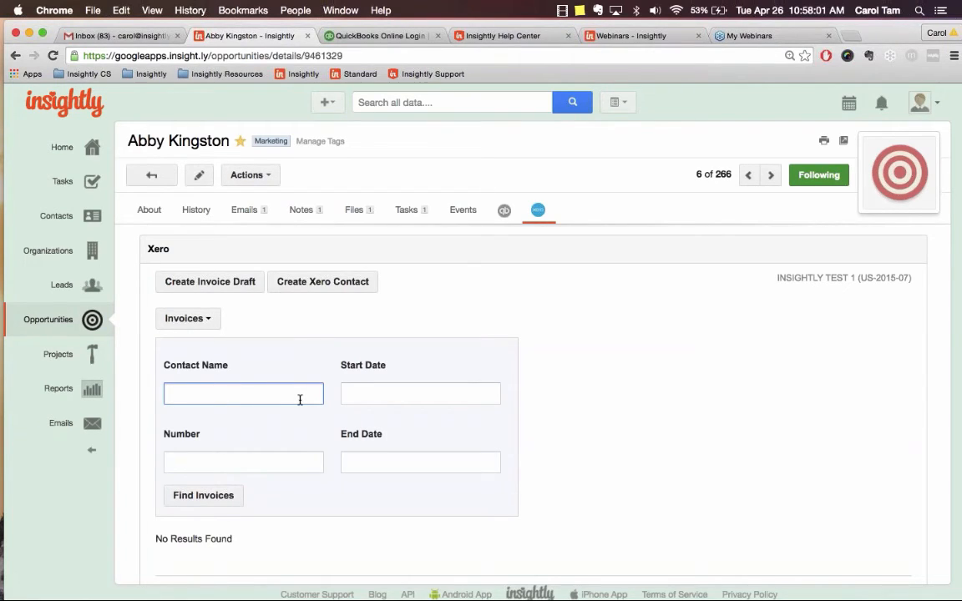
left_click(418, 393)
left_click(400, 461)
left_click(204, 496)
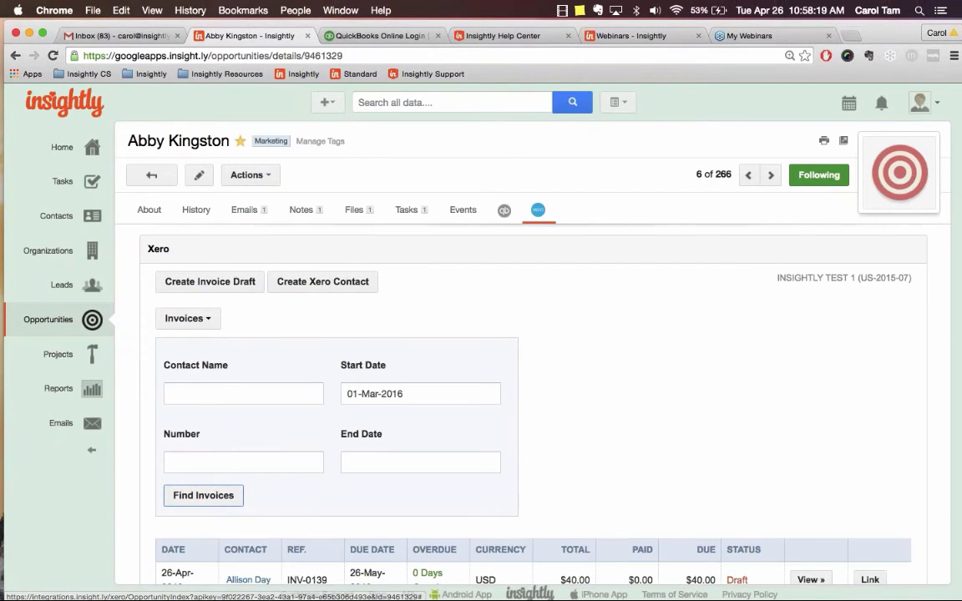
Link the draft Xero invoice dated 12-Apr-2016 to the opportunity and review its status and the invoice, bill and net totals
scroll(207, 501, "down", 3)
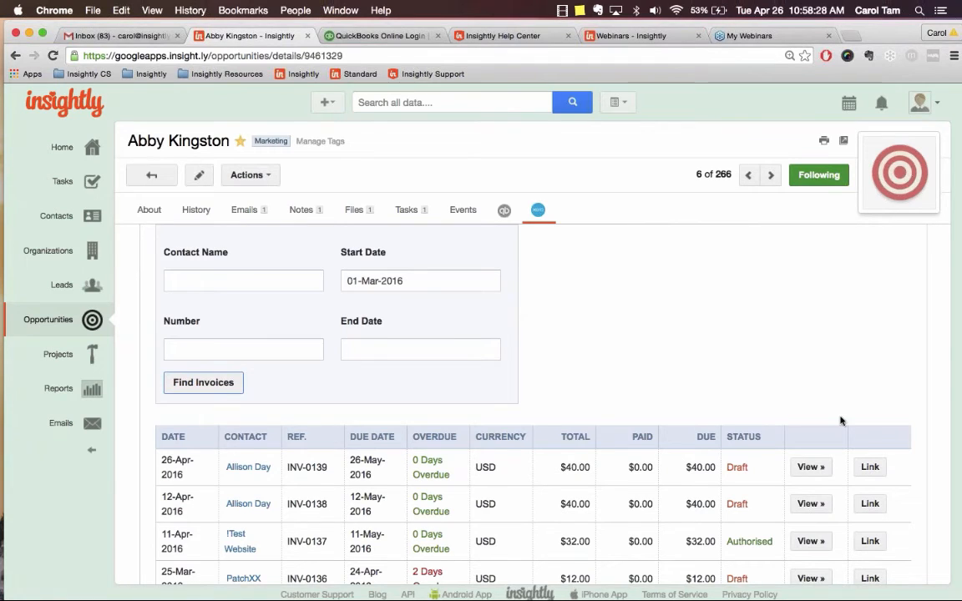
scroll(868, 421, "down", 2)
left_click(870, 438)
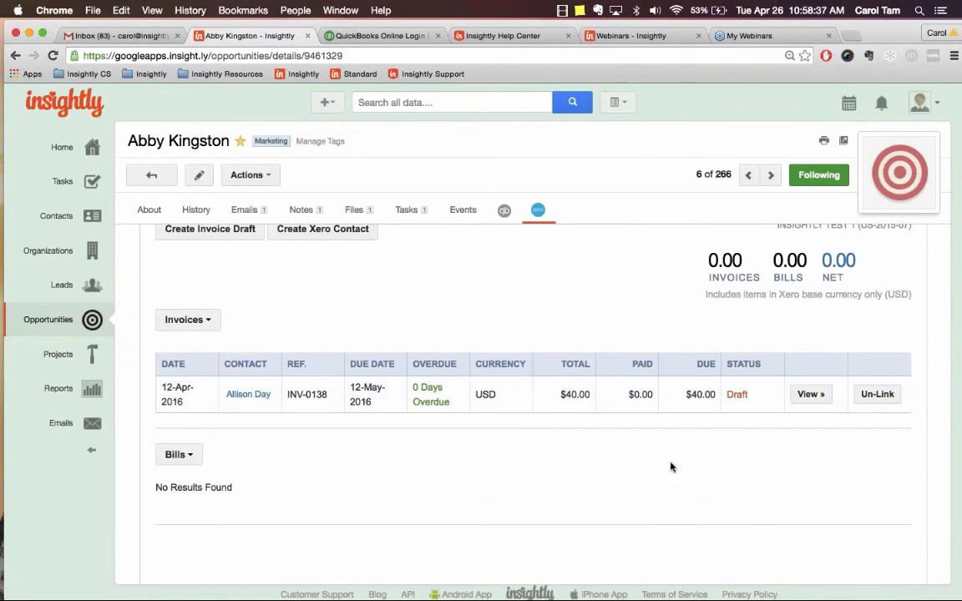
scroll(672, 468, "up", 2)
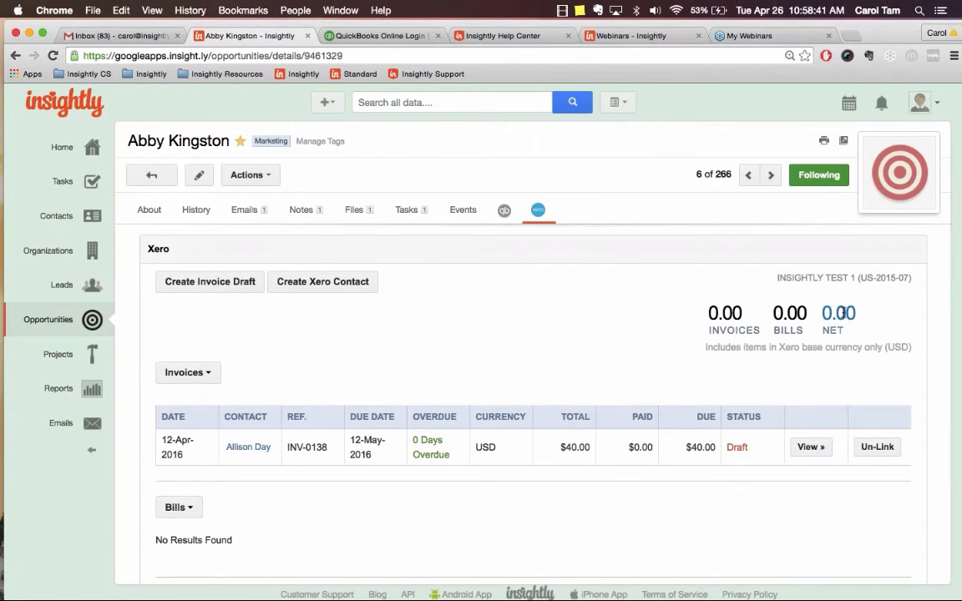
scroll(343, 462, "down", 2)
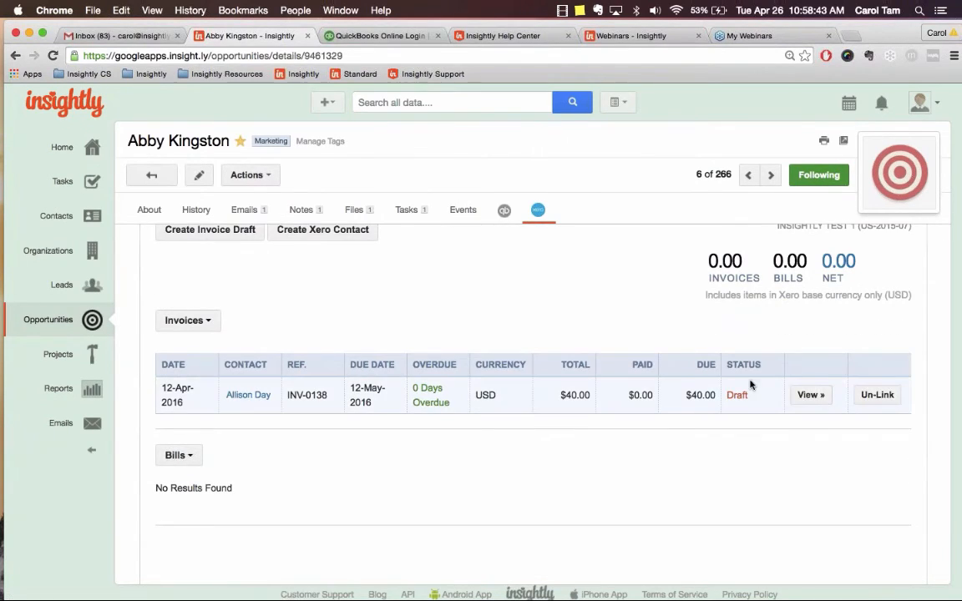
scroll(748, 409, "up", 2)
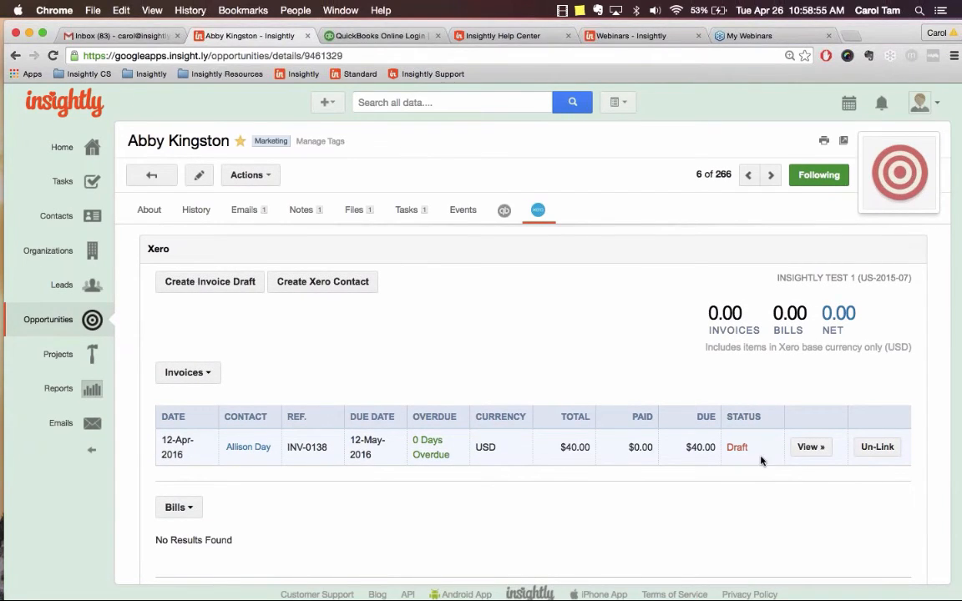
Find Xero invoices again from start date 01-Mar-2016 and link the authorised invoice dated 11-Apr-2016 to the opportunity
left_click(188, 376)
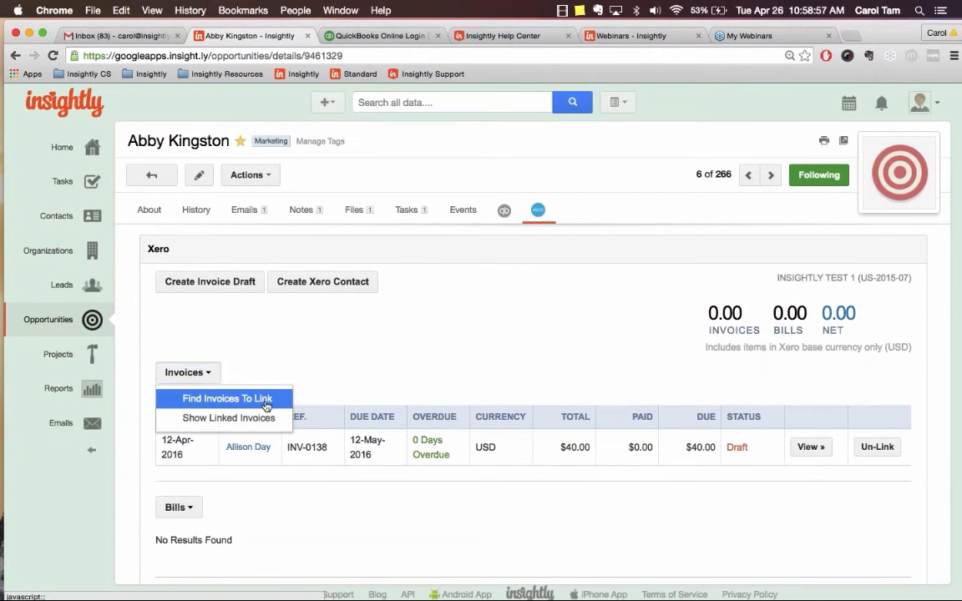
left_click(215, 398)
scroll(248, 485, "down", 2)
left_click(222, 481)
scroll(593, 414, "down", 3)
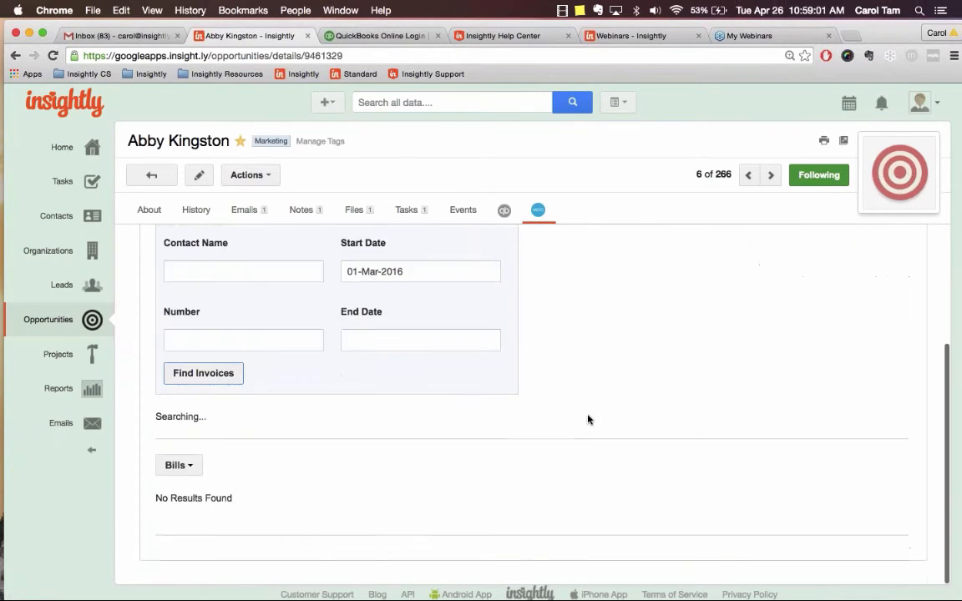
scroll(588, 418, "down", 4)
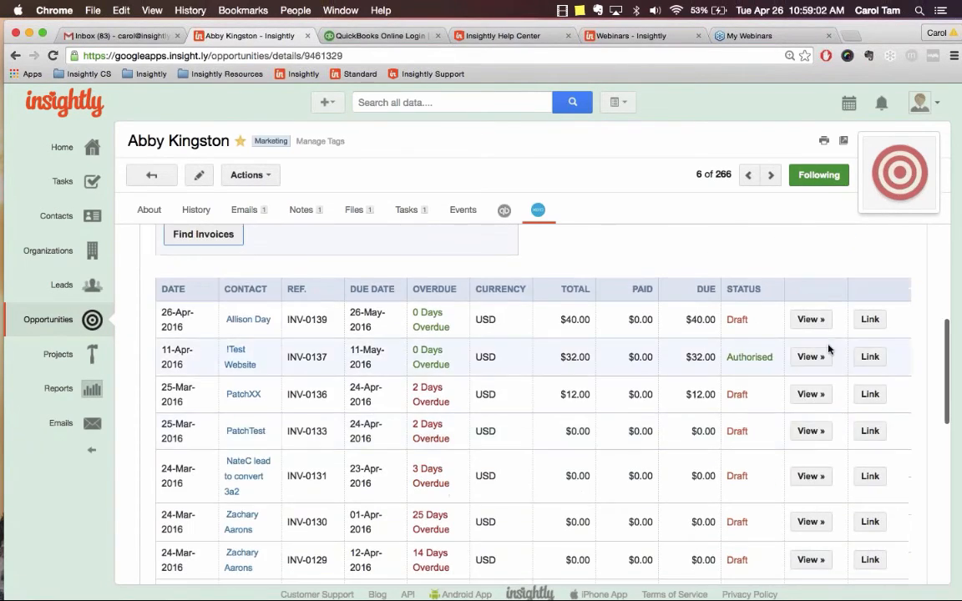
left_click(871, 358)
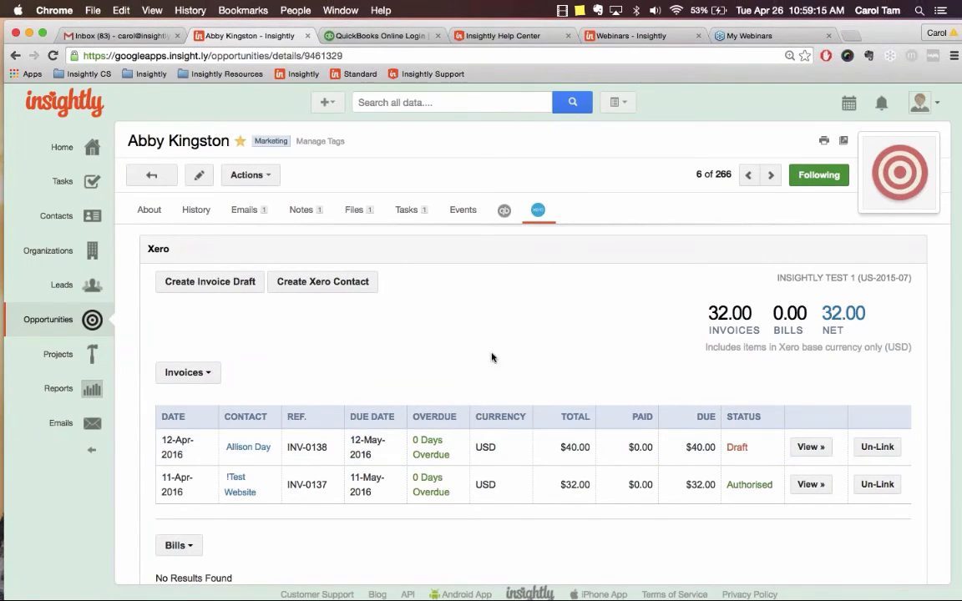
Bring up the search for Xero bills to link to the opportunity
scroll(289, 387, "down", 3)
left_click(178, 447)
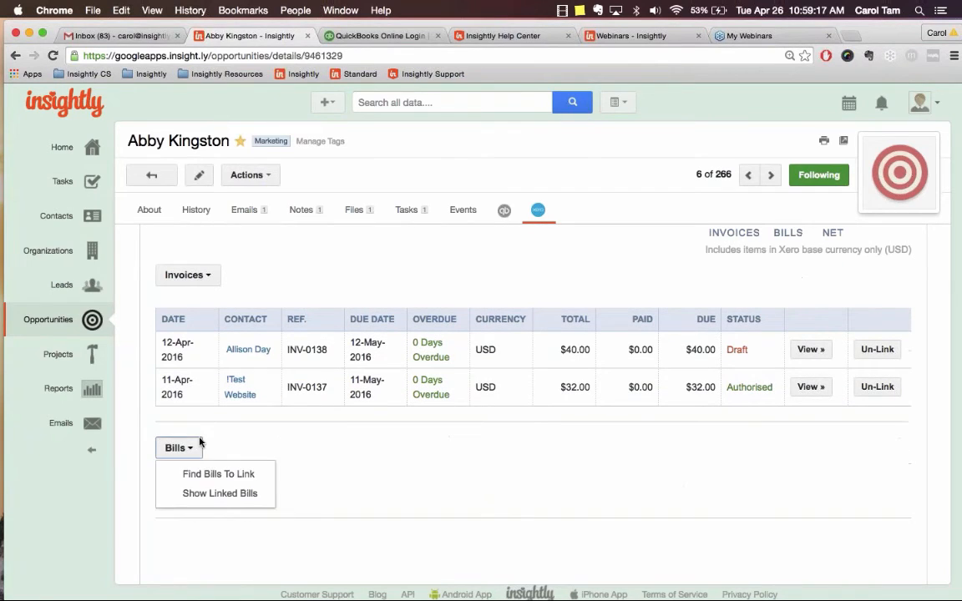
left_click(218, 474)
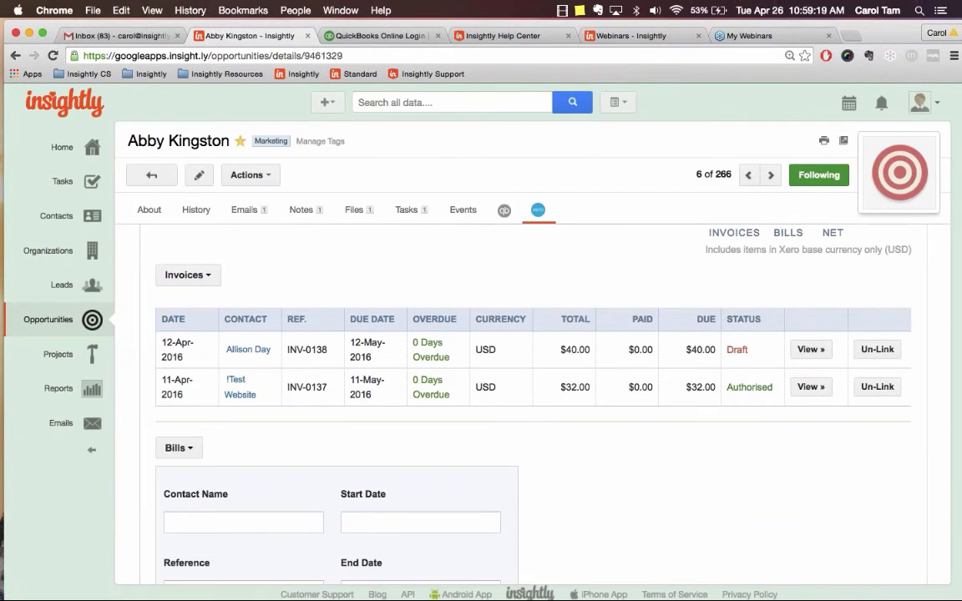
scroll(337, 354, "down", 4)
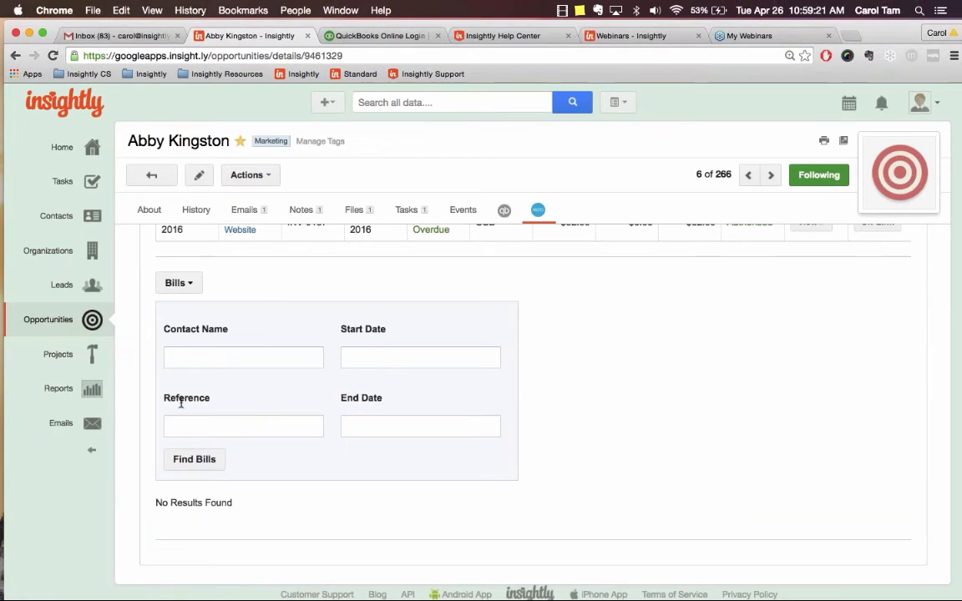
Set the Xero bill search's start date to 01-Mar-2016 and find the bills
left_click(382, 357)
scroll(383, 357, "up", 2)
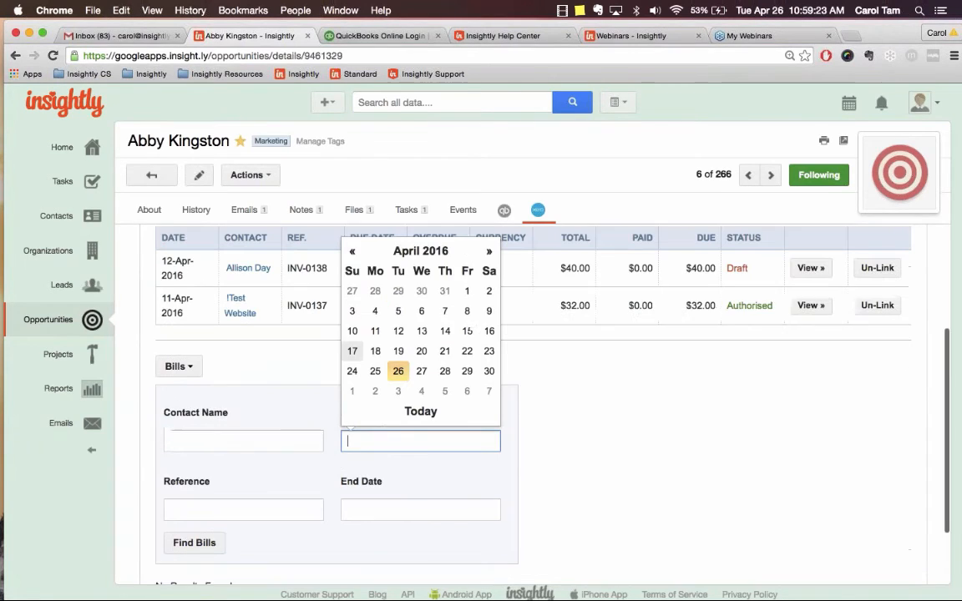
left_click(352, 258)
left_click(398, 297)
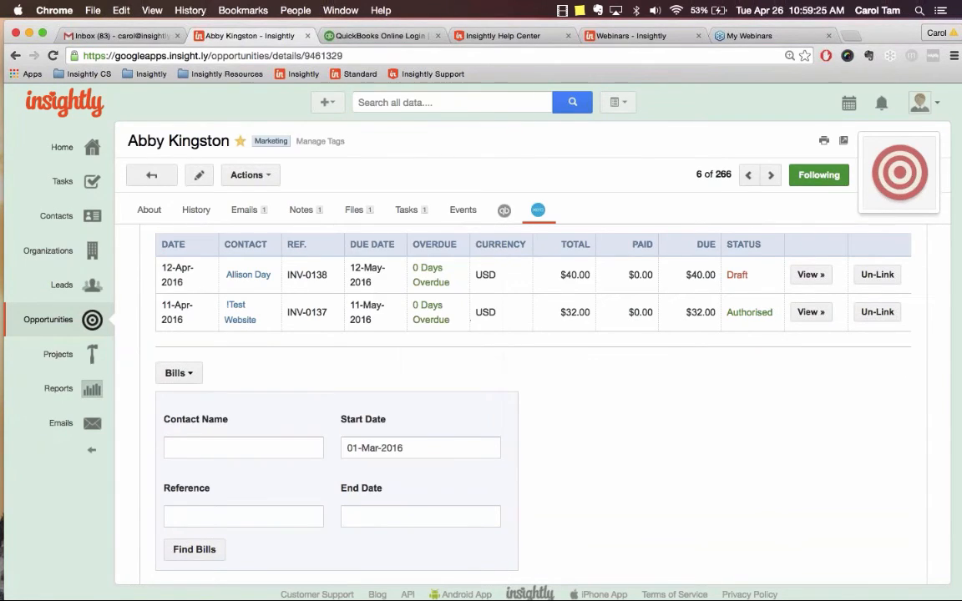
left_click(193, 547)
scroll(608, 470, "down", 2)
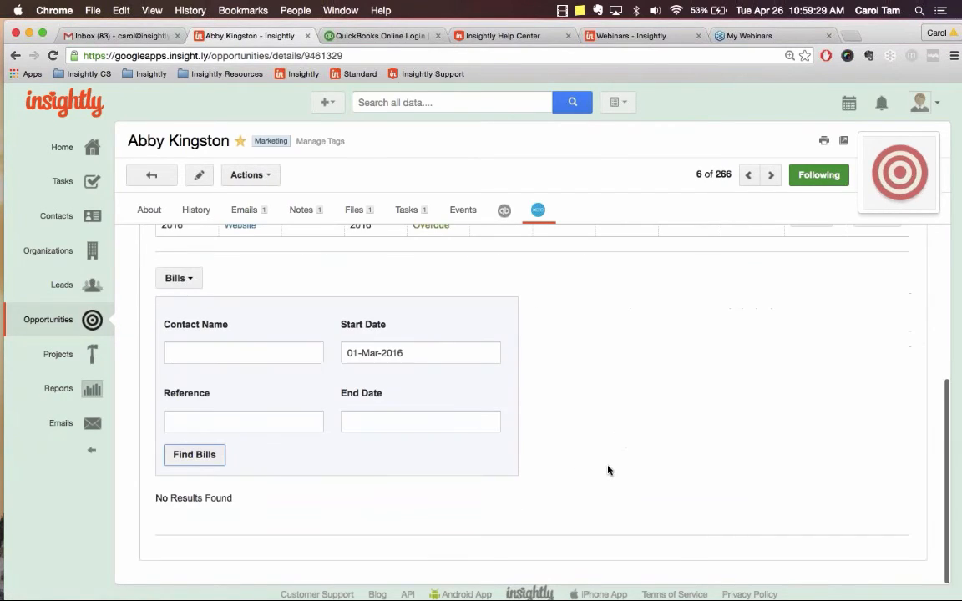
left_click(193, 453)
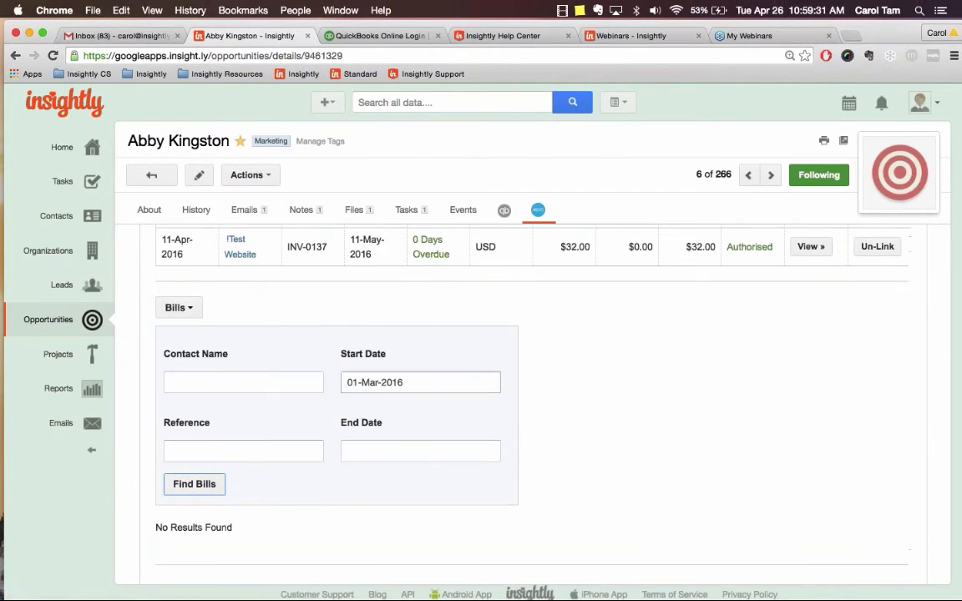
Set the bill search's start date to 01-Feb-2016, find the bills, and link the authorised one dated 26-Feb-2016 to the opportunity
left_click(422, 382)
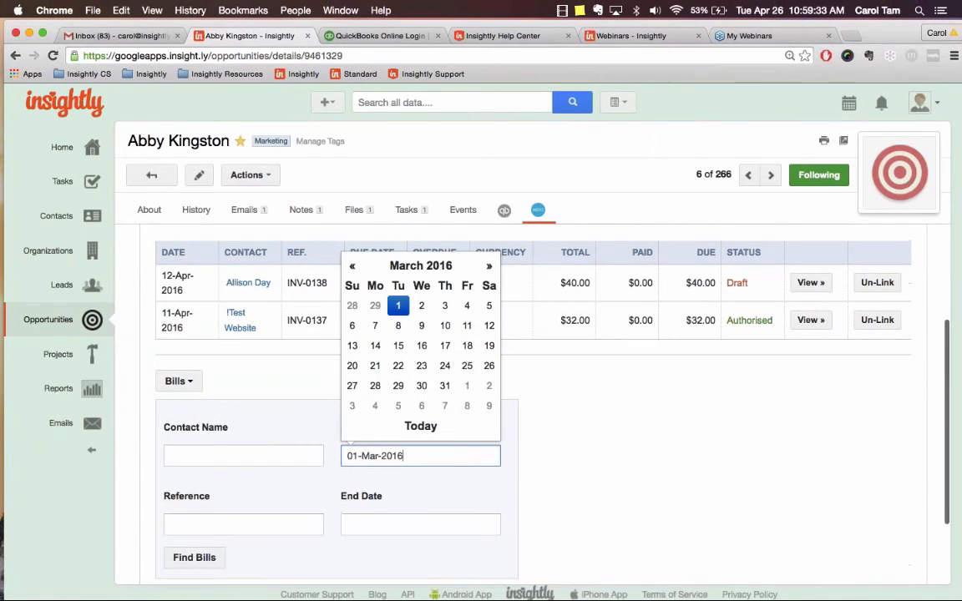
left_click(352, 265)
left_click(375, 305)
scroll(375, 306, "down", 3)
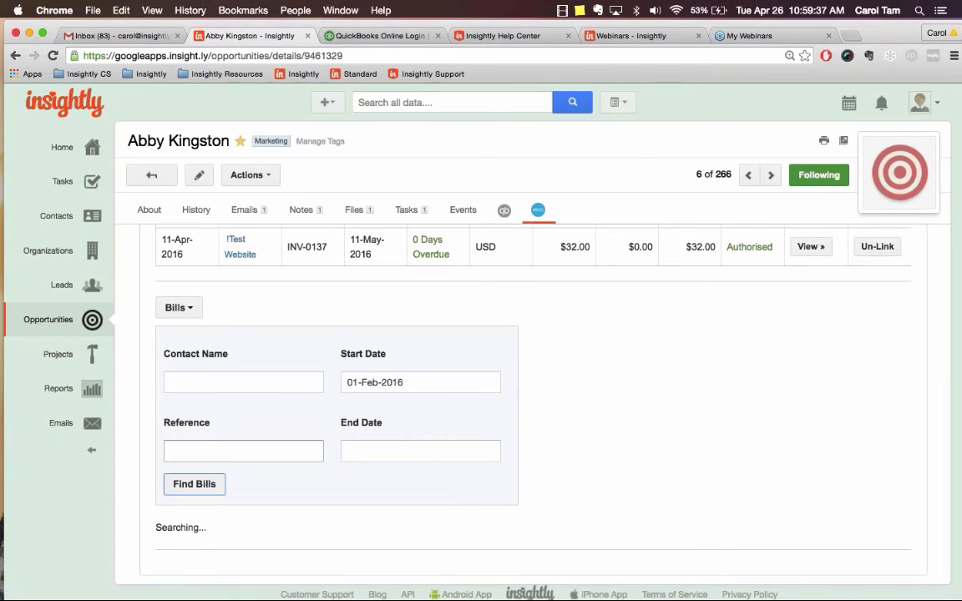
scroll(677, 308, "down", 3)
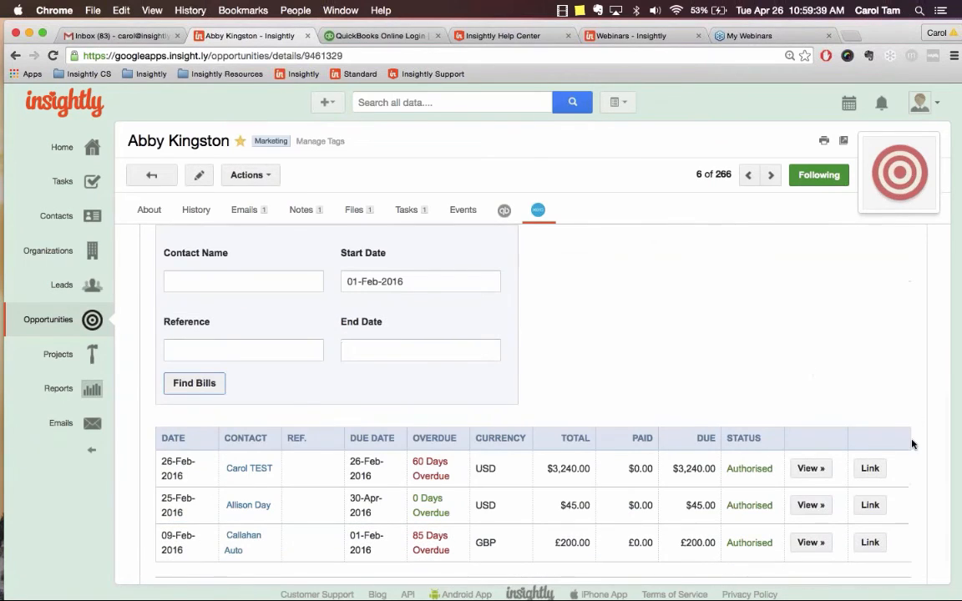
left_click(870, 468)
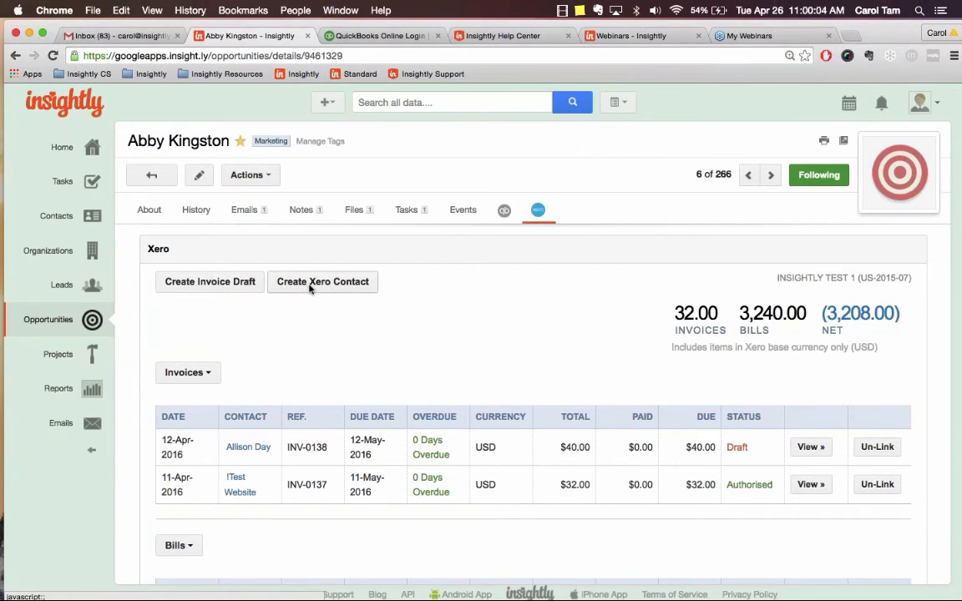
Start a new Xero invoice draft from the opportunity and examine its contact and item choices
left_click(253, 284)
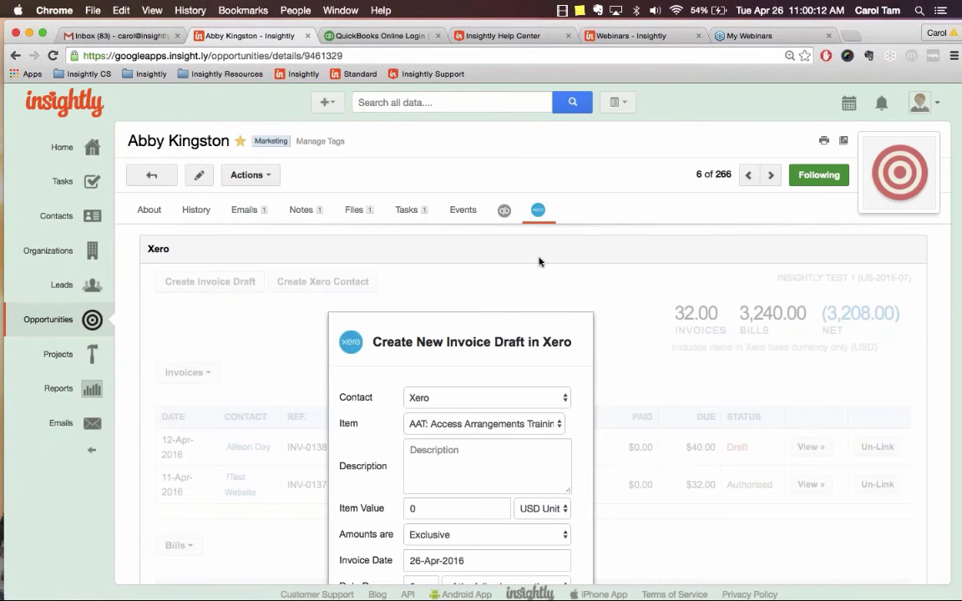
scroll(636, 361, "down", 2)
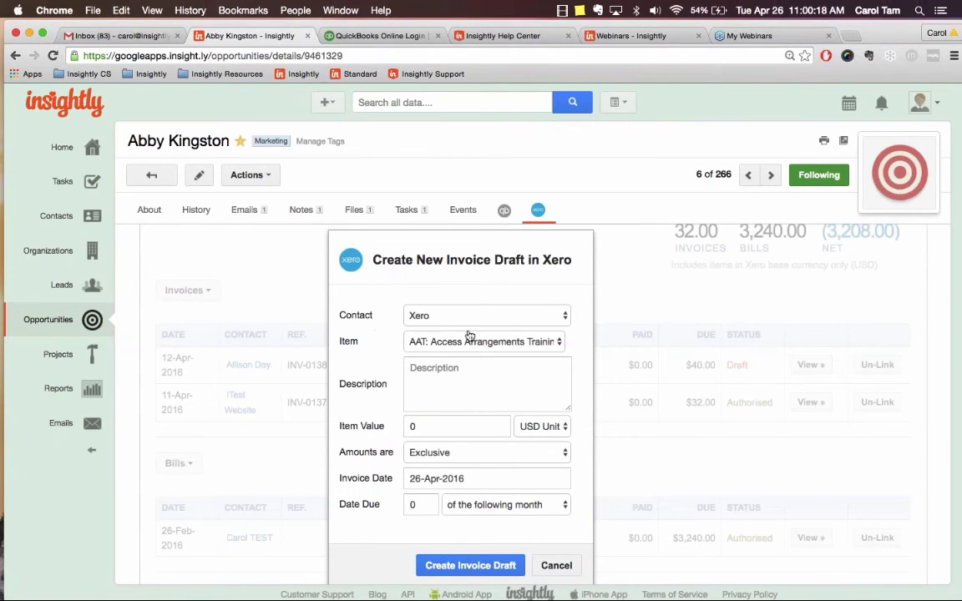
left_click(499, 316)
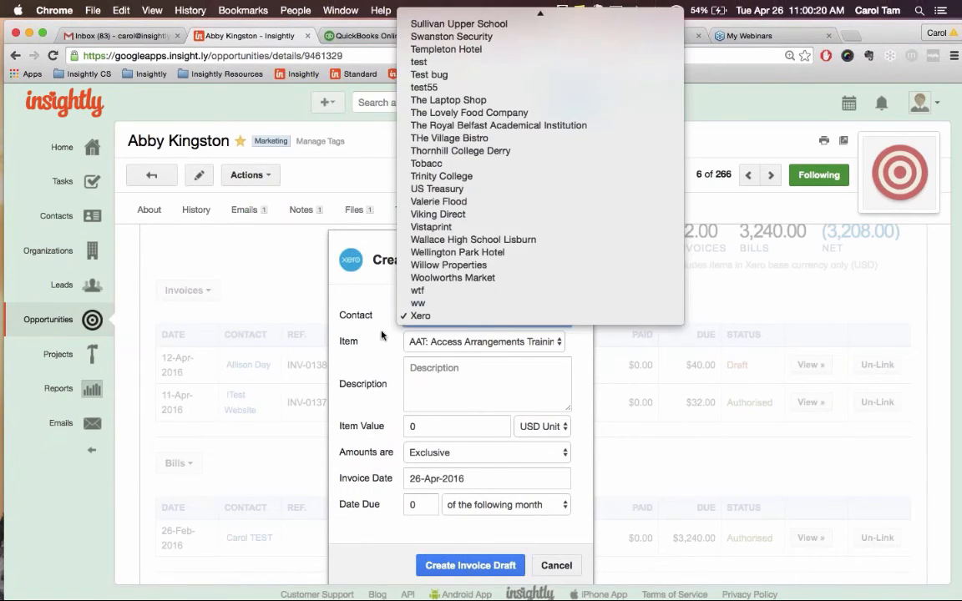
left_click(373, 332)
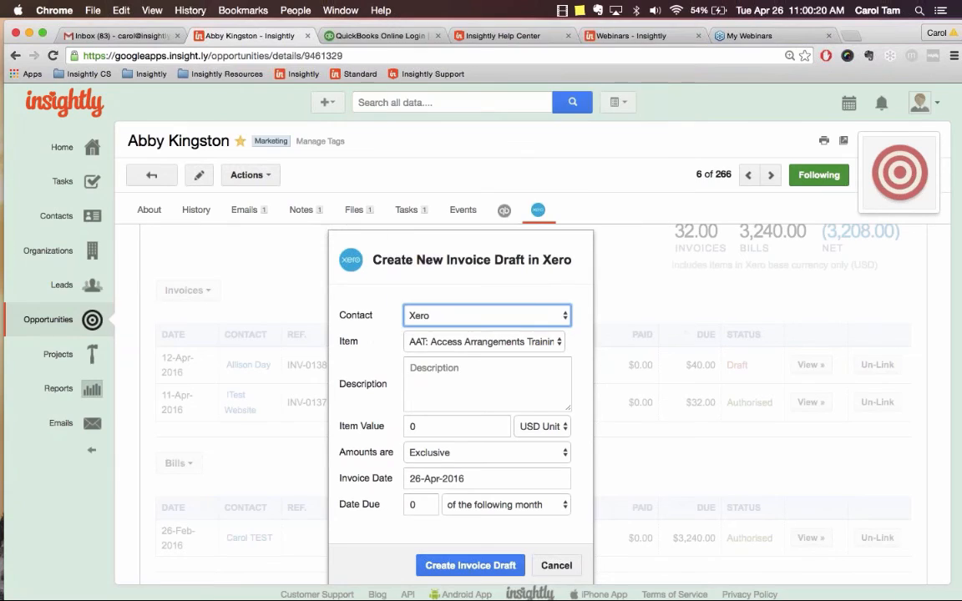
left_click(528, 340)
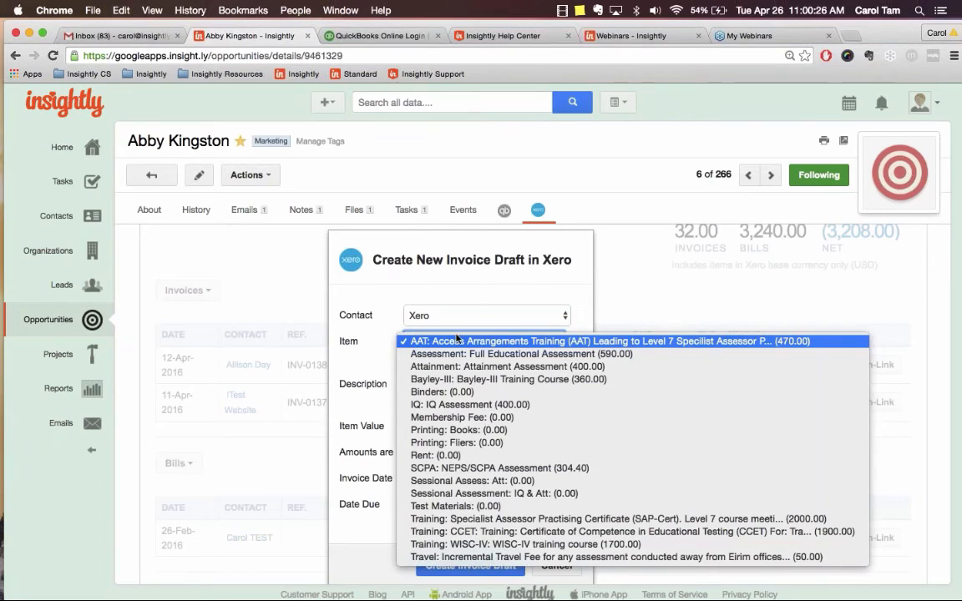
left_click(365, 338)
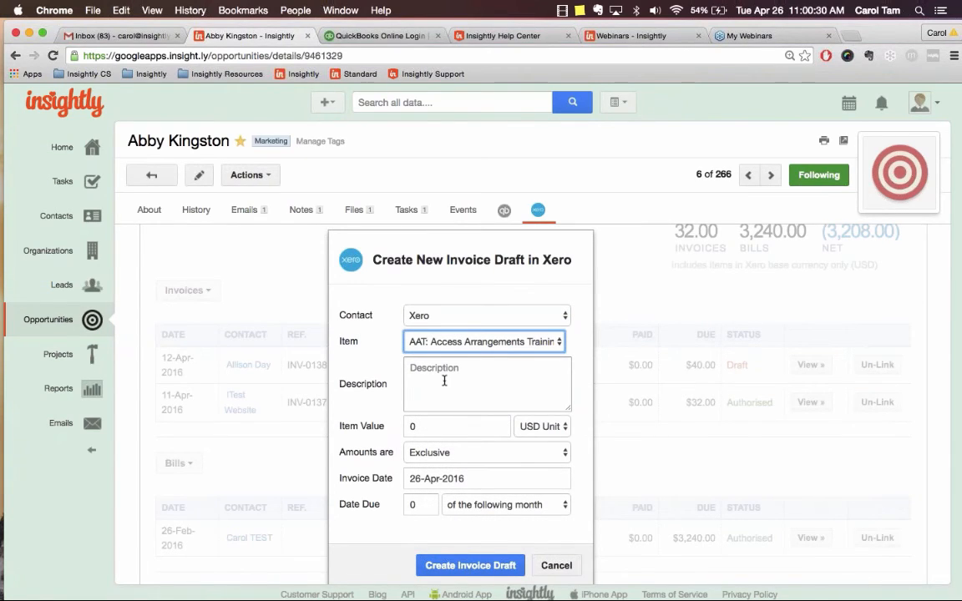
Examine the draft's currency, amounts and invoice date options, and try to create the invoice draft with the default values
scroll(445, 380, "down", 1)
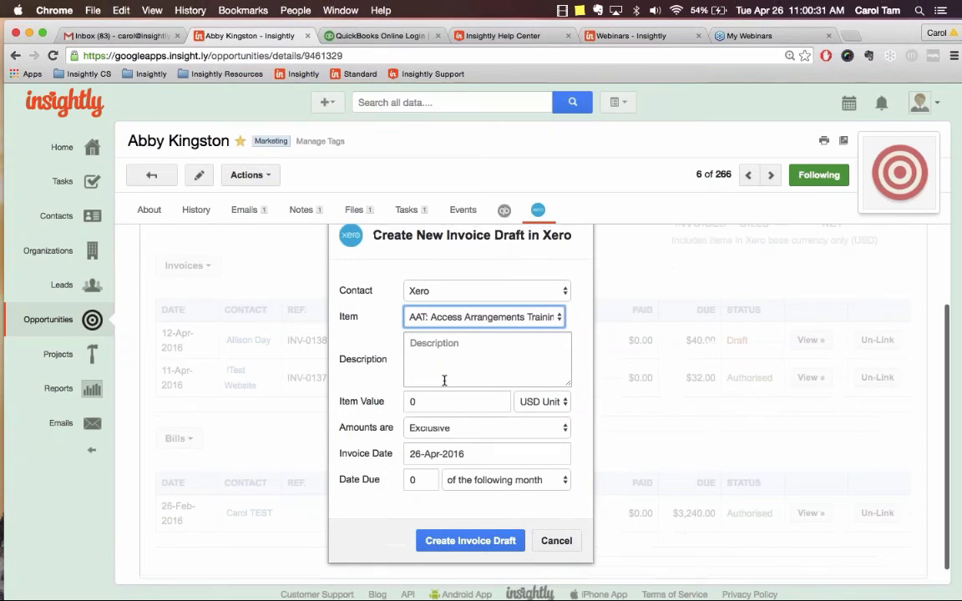
left_click(544, 398)
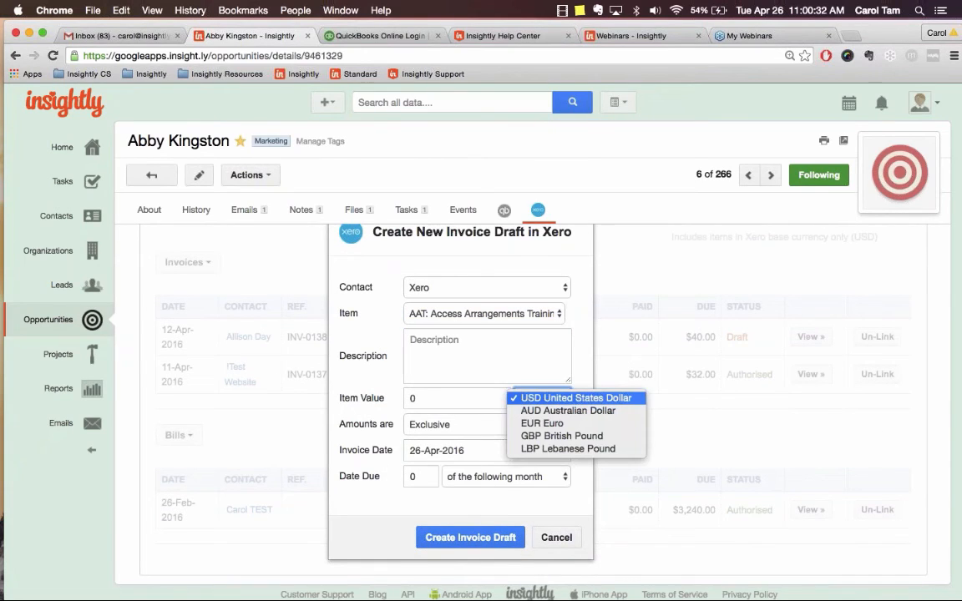
left_click(377, 405)
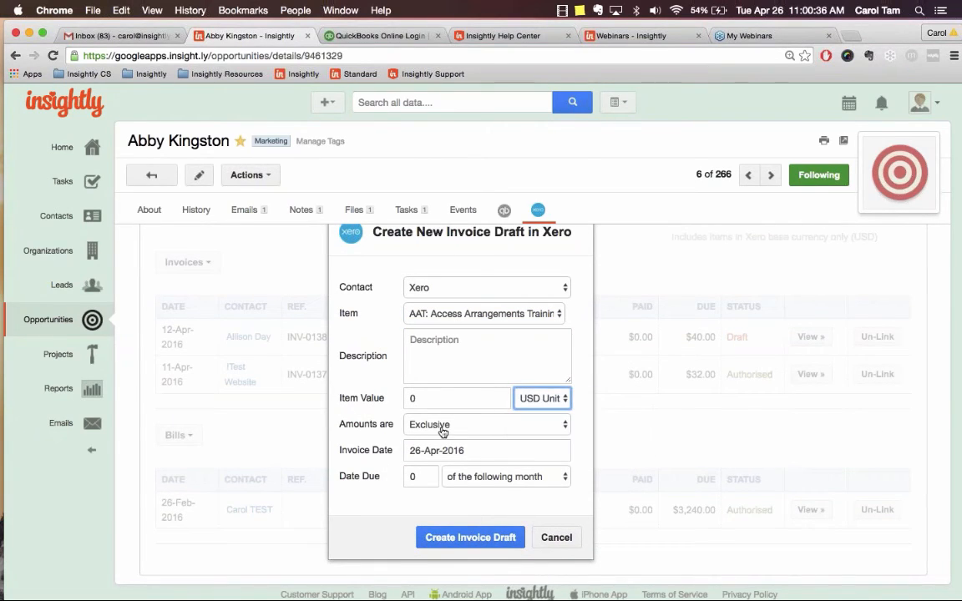
left_click(460, 425)
left_click(365, 431)
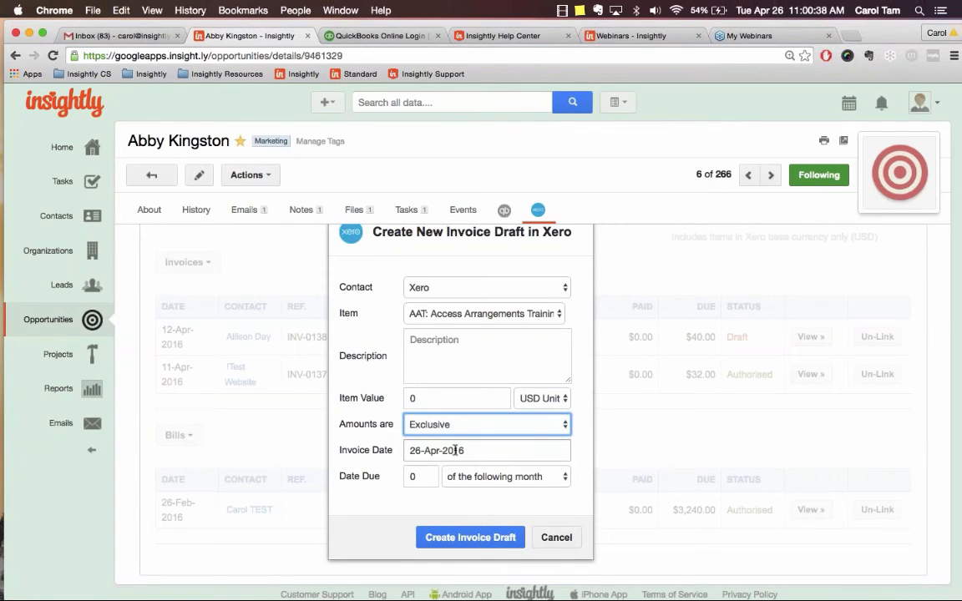
left_click(505, 451)
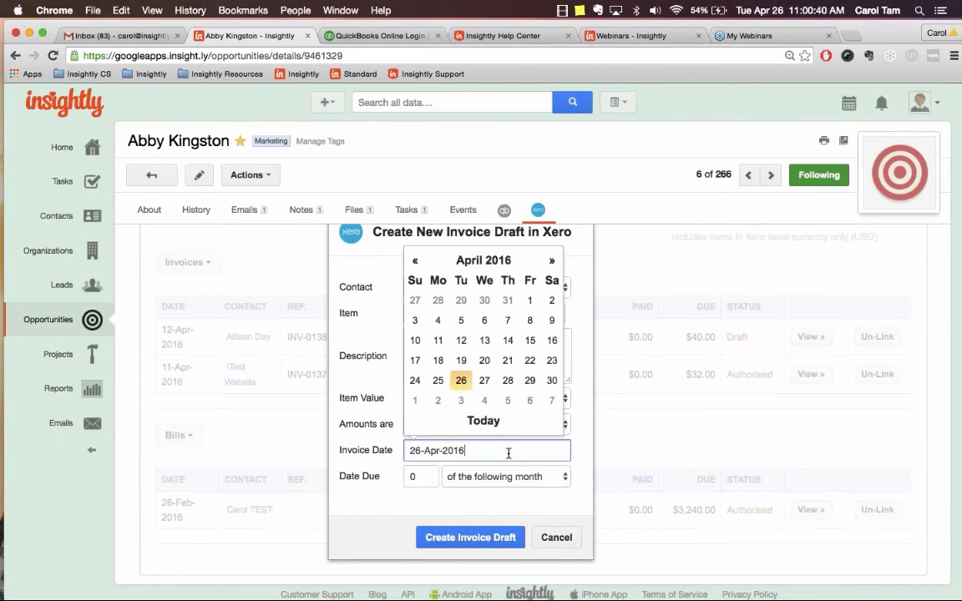
key("Escape")
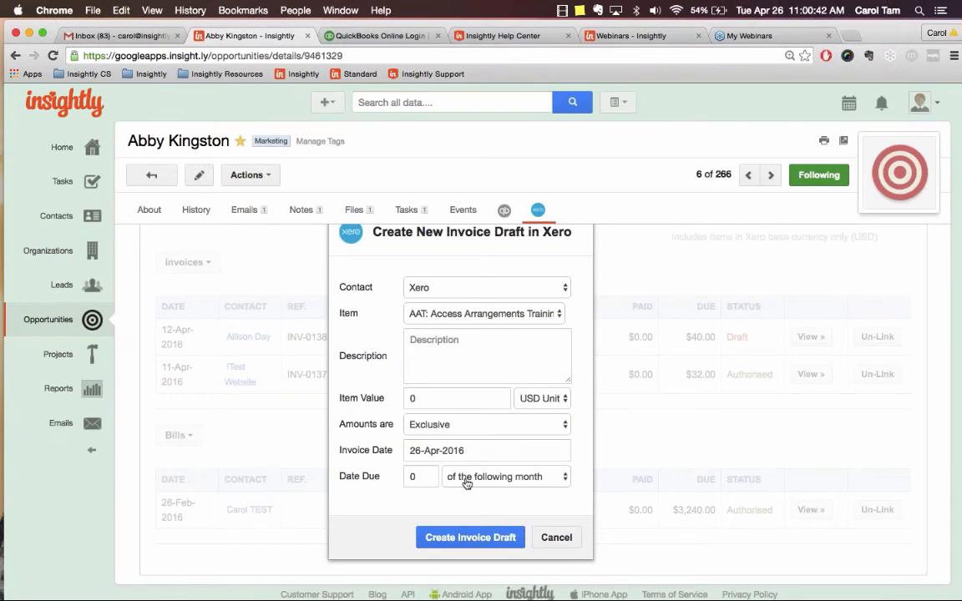
left_click(491, 538)
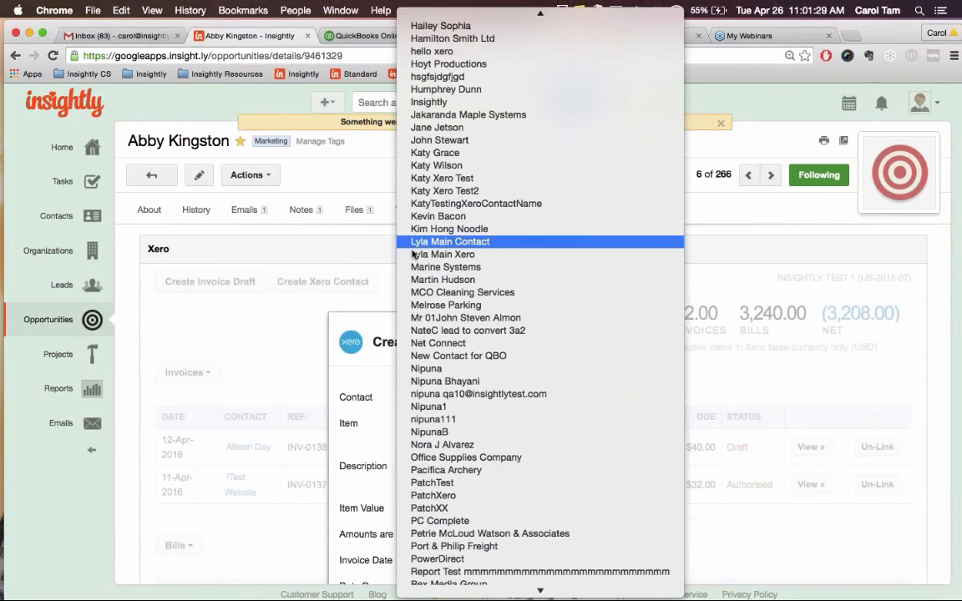
Set the invoice draft's due date to 30 of the following month, and cancel the draft
left_click(382, 388)
scroll(522, 371, "down", 3)
double_click(413, 461)
type("30")
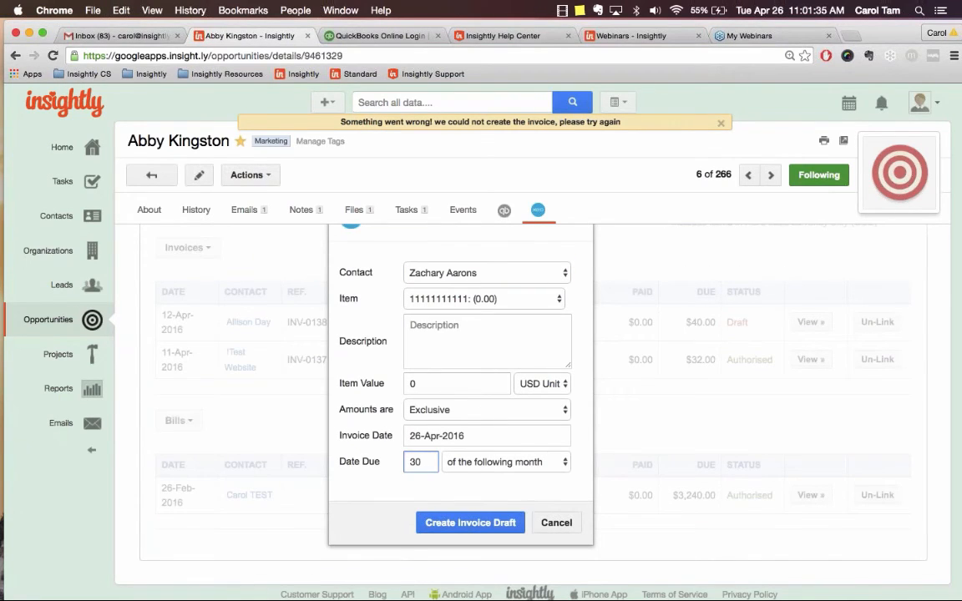
scroll(369, 451, "up", 1)
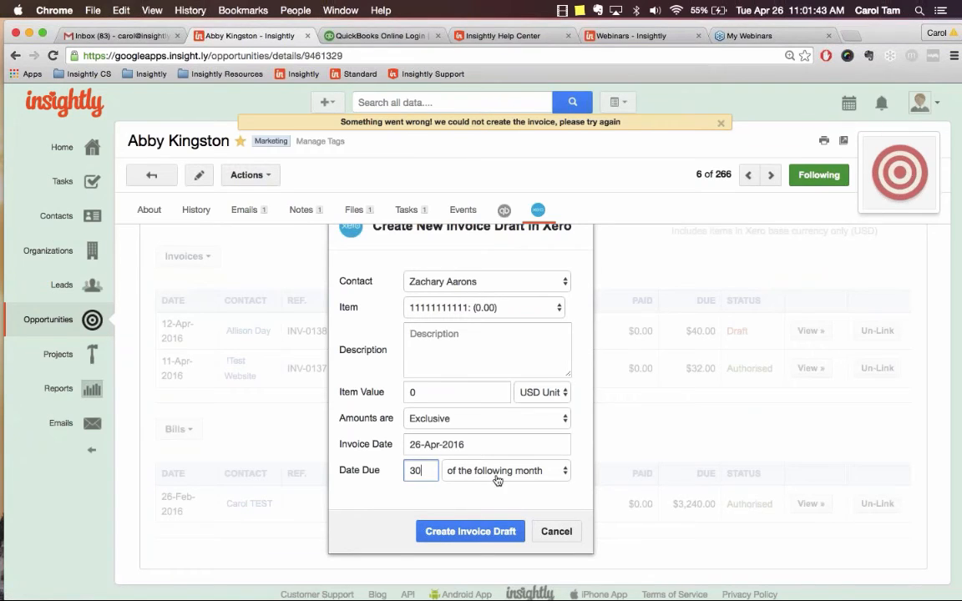
left_click(558, 533)
scroll(869, 320, "up", 2)
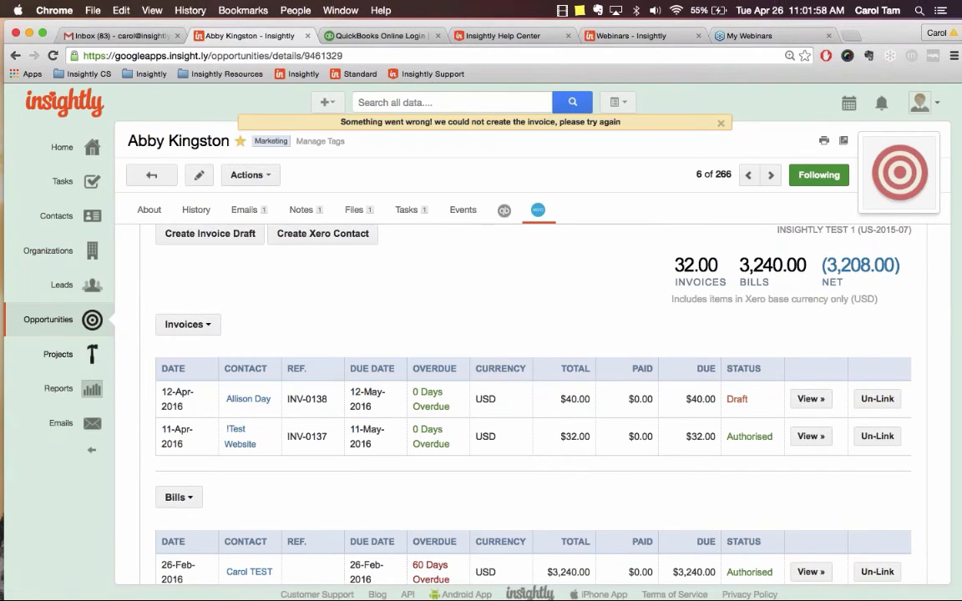
Open the 24 Hour Diner project and view its Xero and QuickBooks sections
left_click(95, 354)
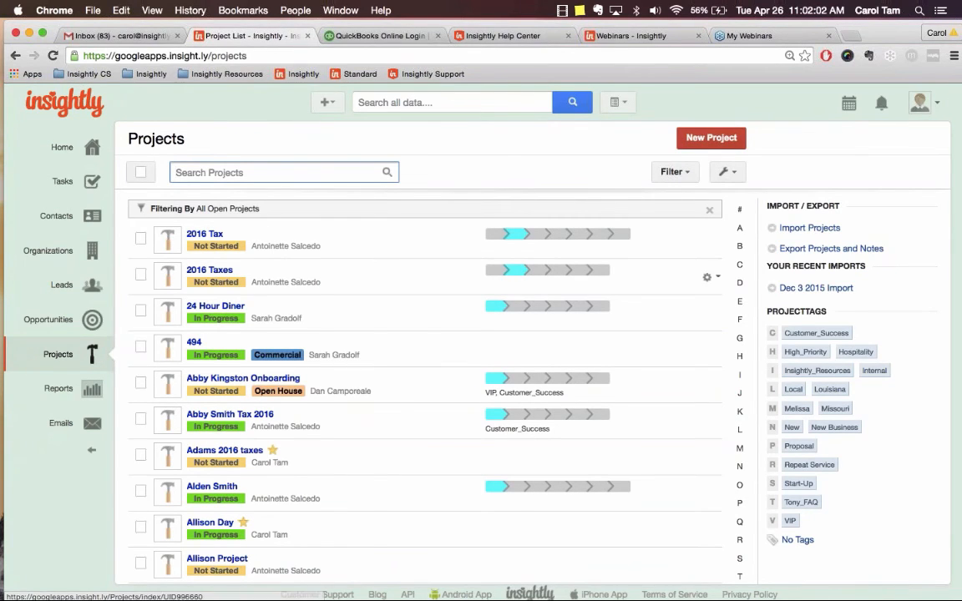
left_click(216, 307)
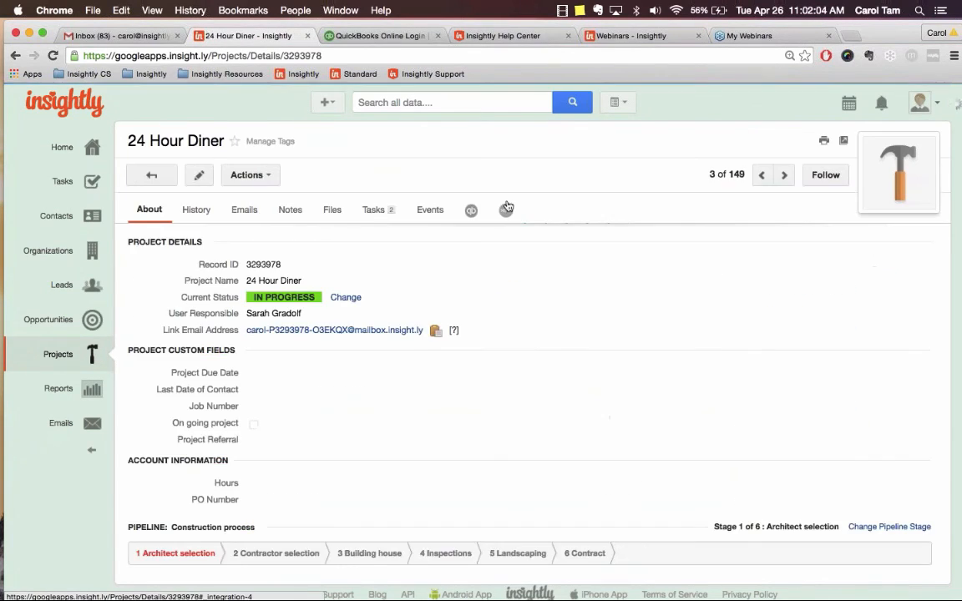
left_click(505, 210)
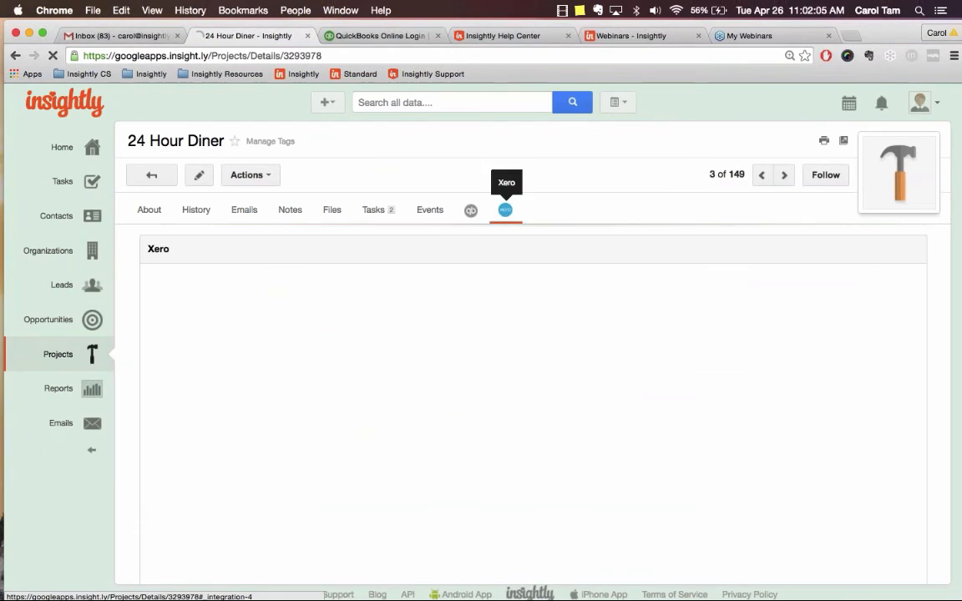
left_click(470, 211)
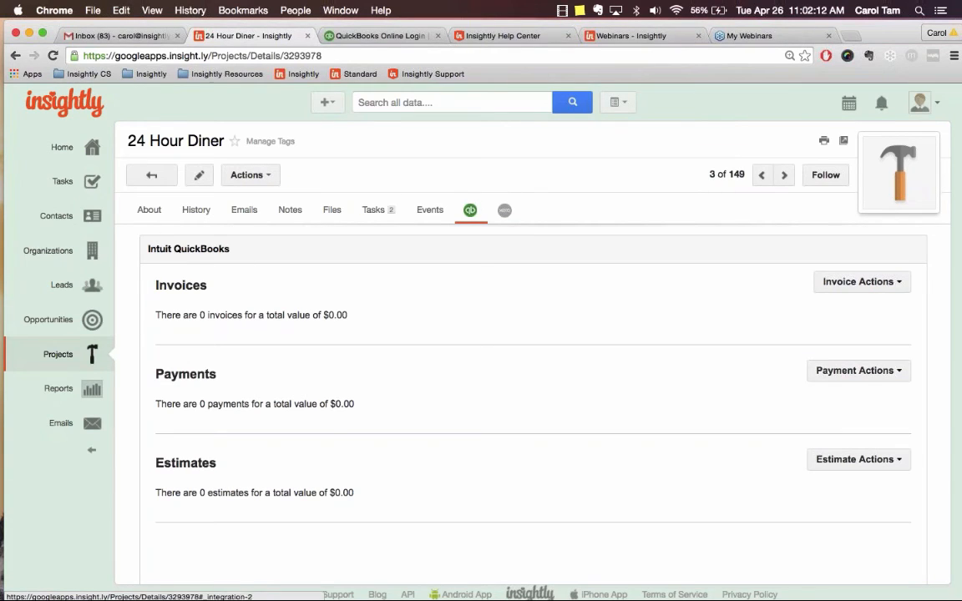
Open the Powell Motors contact tagged Xero_Import from the contact list and view its Xero section
left_click(78, 220)
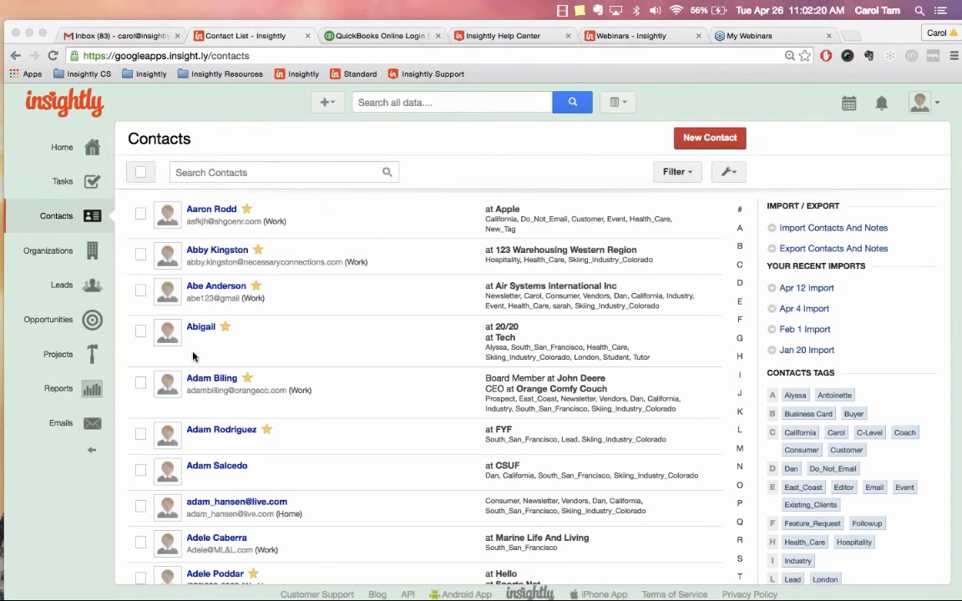
scroll(193, 359, "down", 5)
scroll(212, 435, "down", 10)
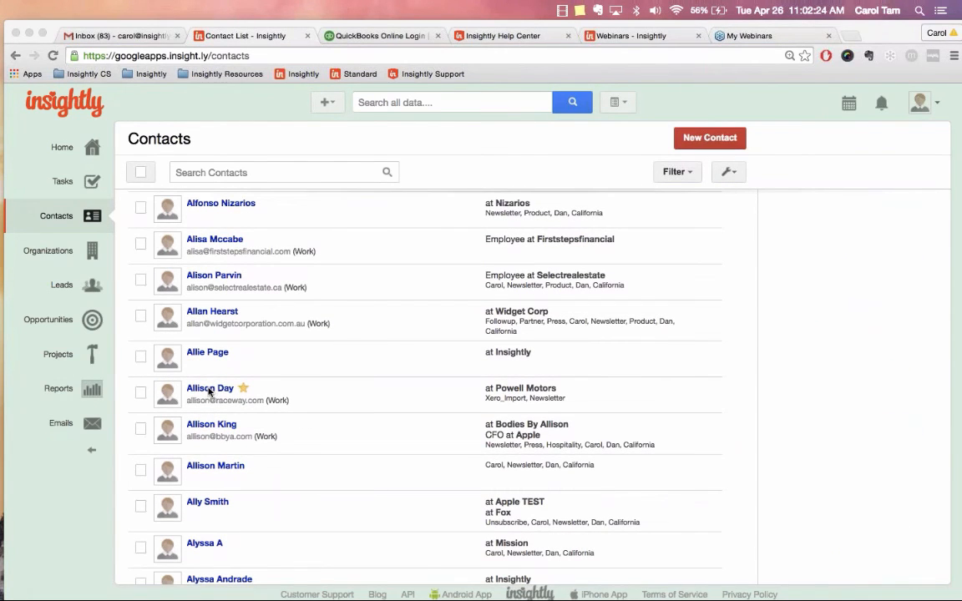
left_click(210, 389)
left_click(210, 389)
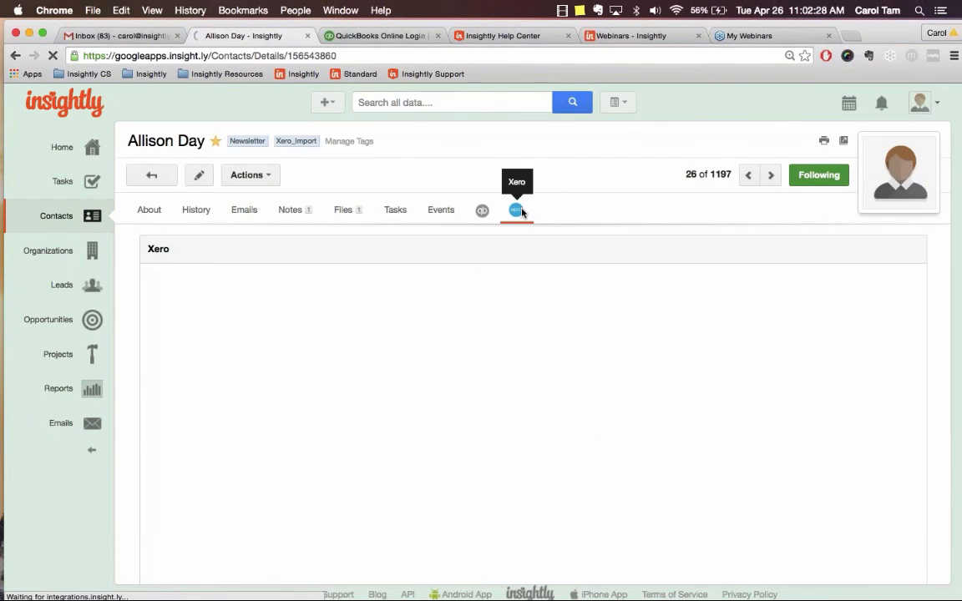
Examine the contact's Xero details, invoice and bill totals, and the list of linked transactions
scroll(489, 437, "down", 4)
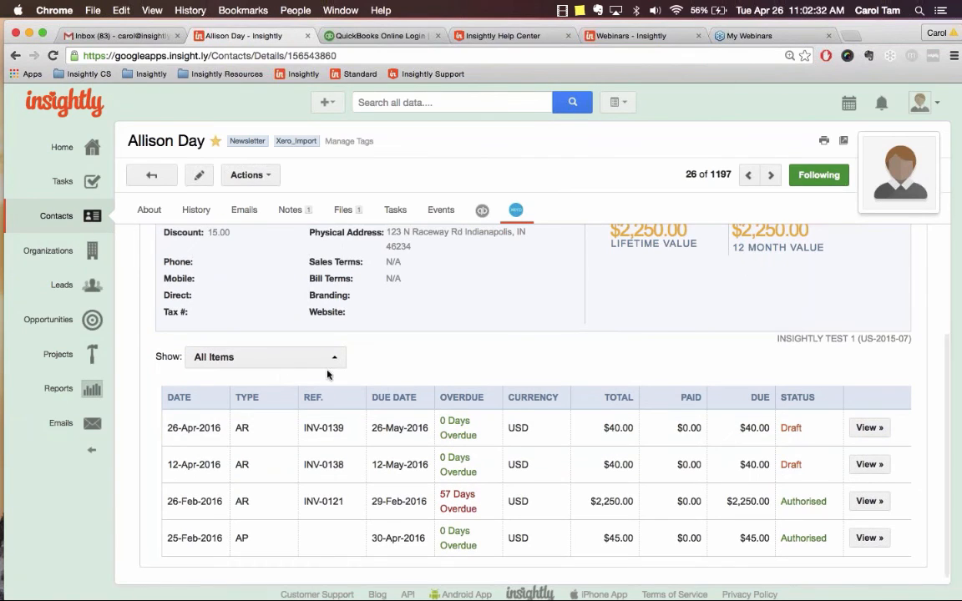
scroll(431, 371, "up", 4)
scroll(431, 371, "down", 4)
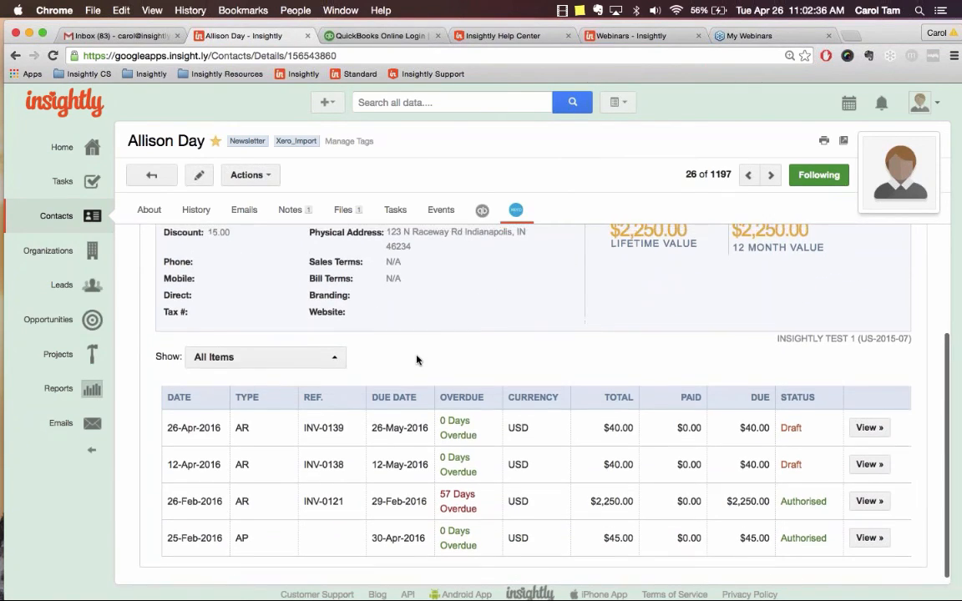
scroll(416, 360, "up", 4)
Return to the contact list, reopen the Powell Motors contact from the recent items, and review its Xero summary and transactions
left_click(152, 176)
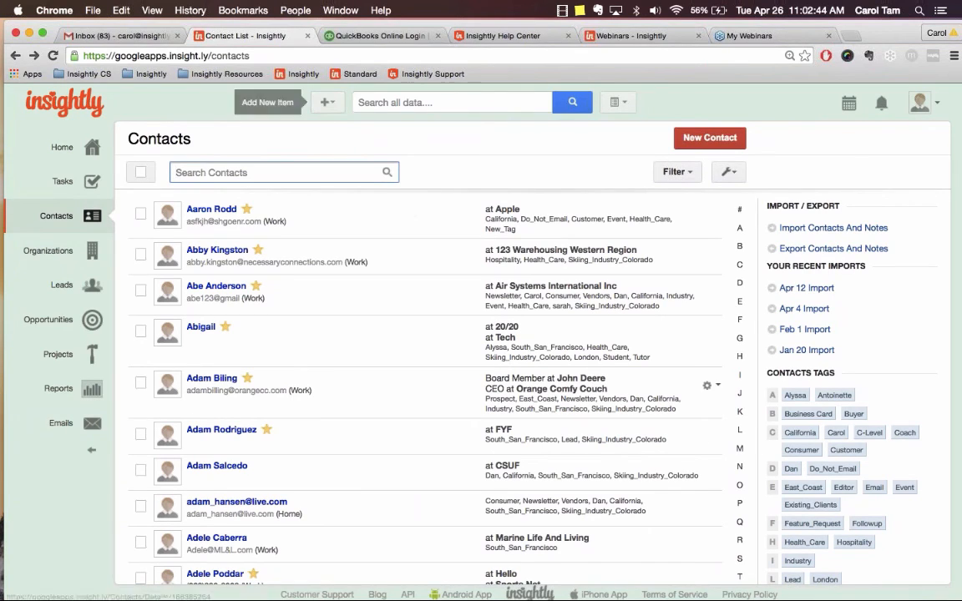
left_click(621, 103)
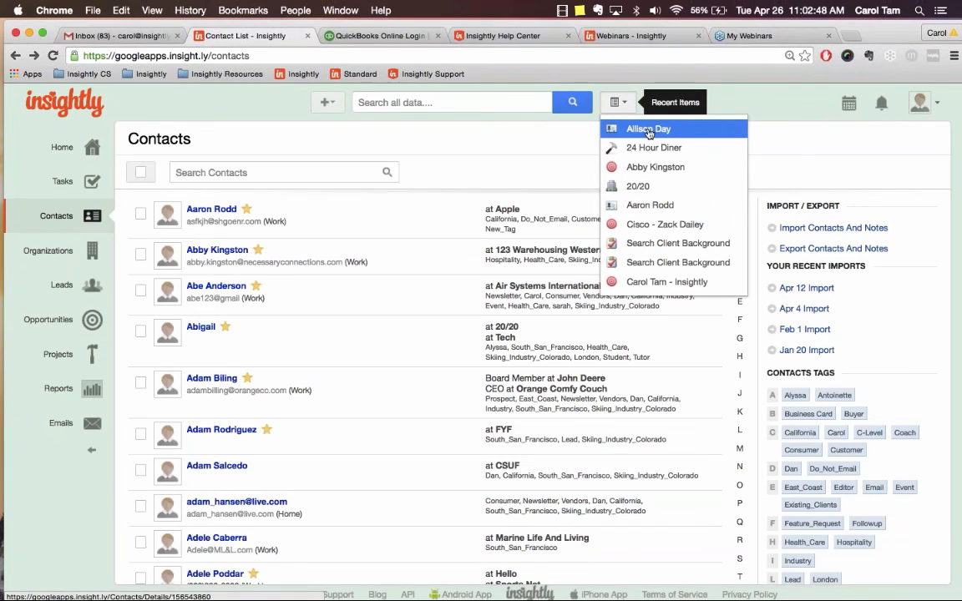
left_click(649, 131)
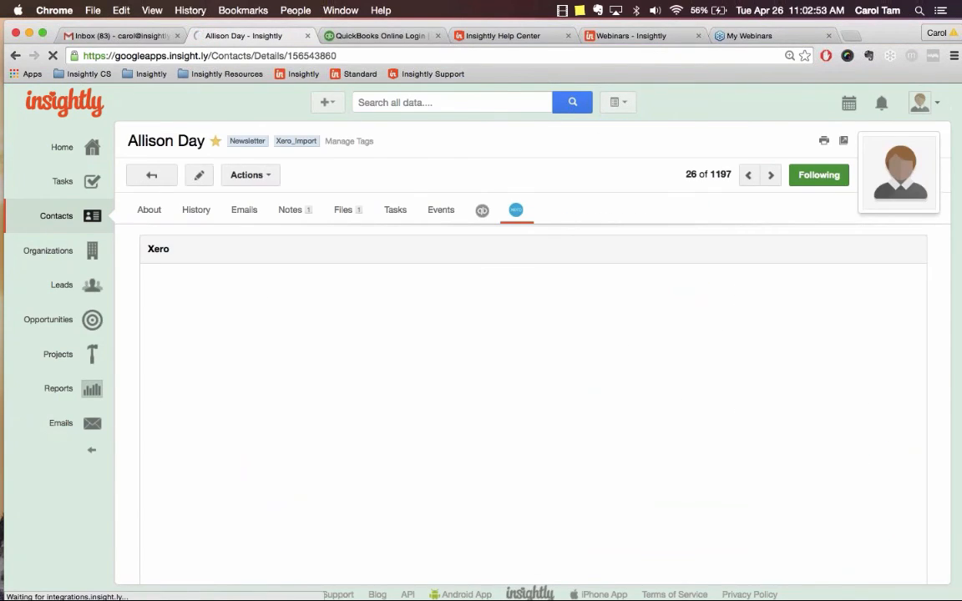
scroll(466, 367, "down", 3)
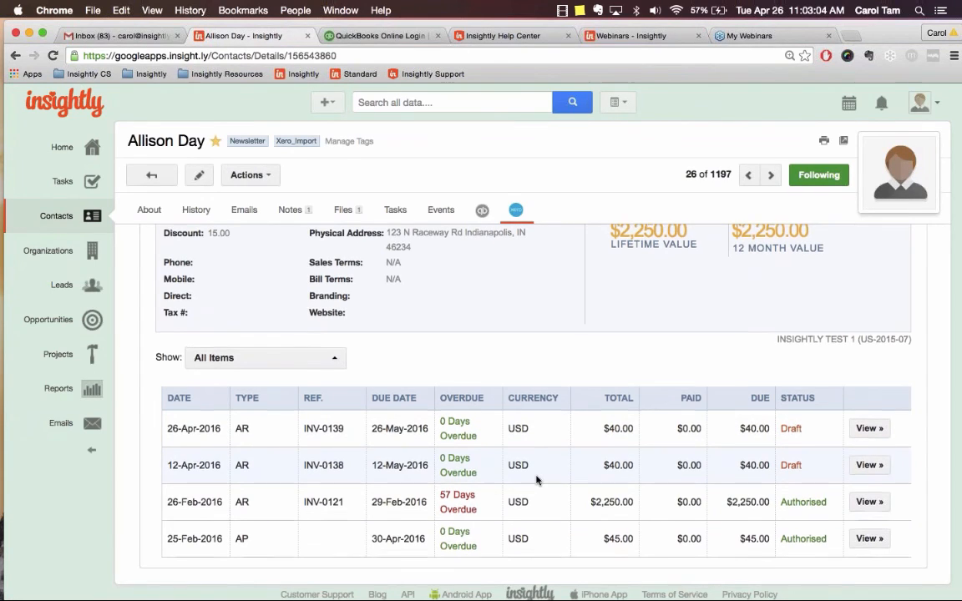
scroll(537, 480, "up", 4)
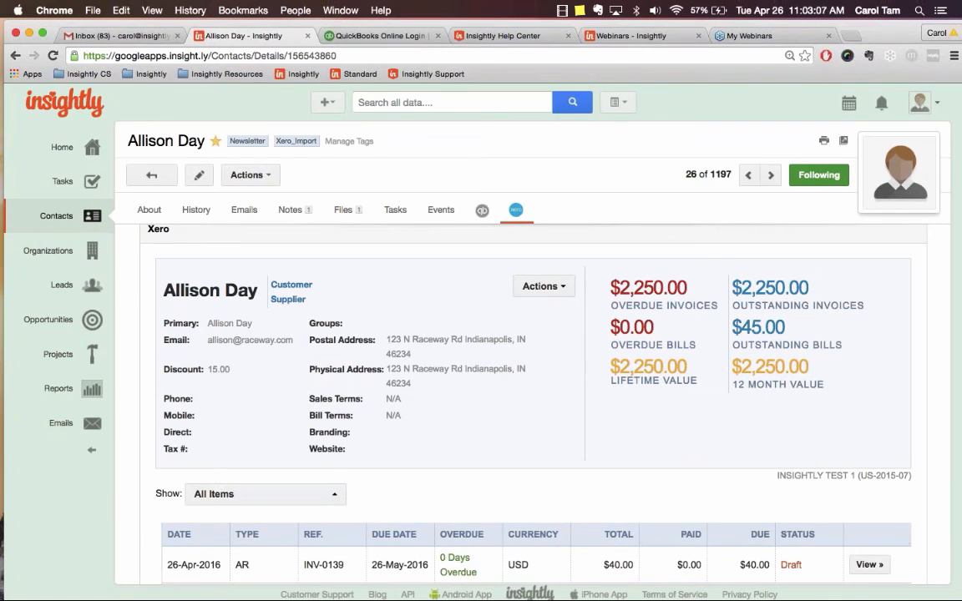